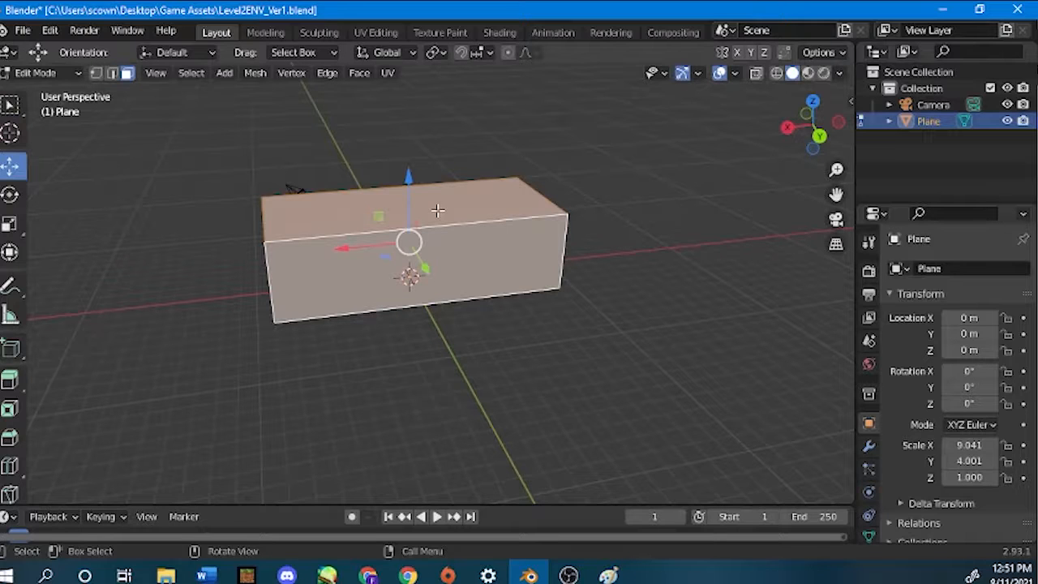
Enable the Face Orientation overlay and check the box's face colours from the inside and the outside.
left_click(734, 74)
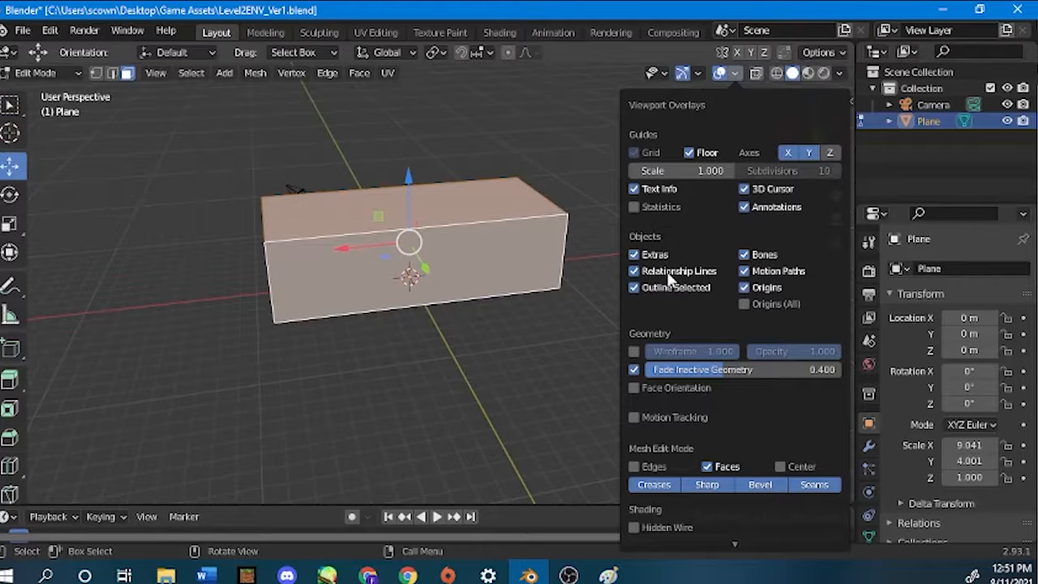
left_click(634, 386)
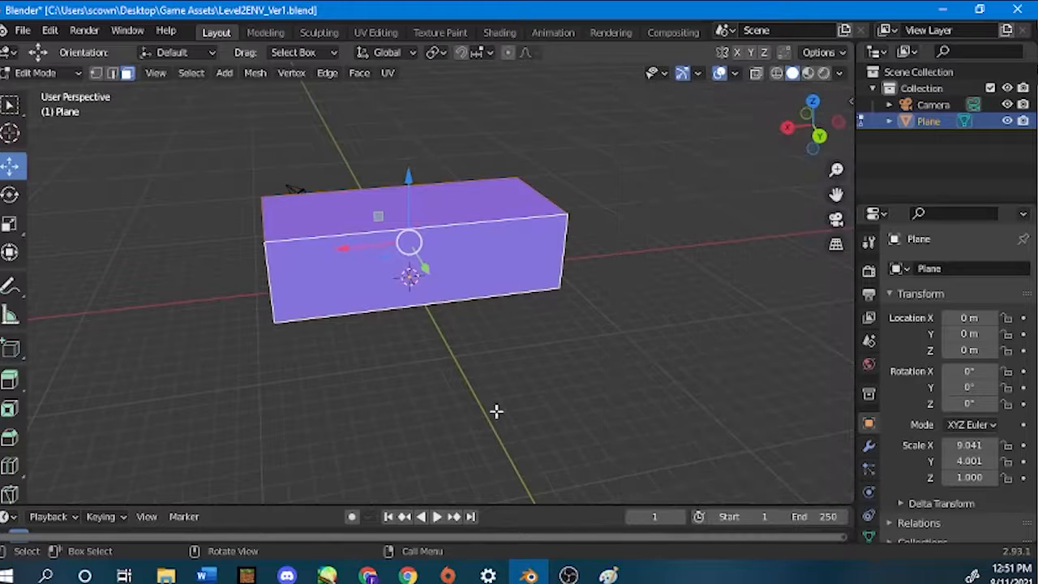
left_click(734, 74)
scroll(332, 262, "up", 10)
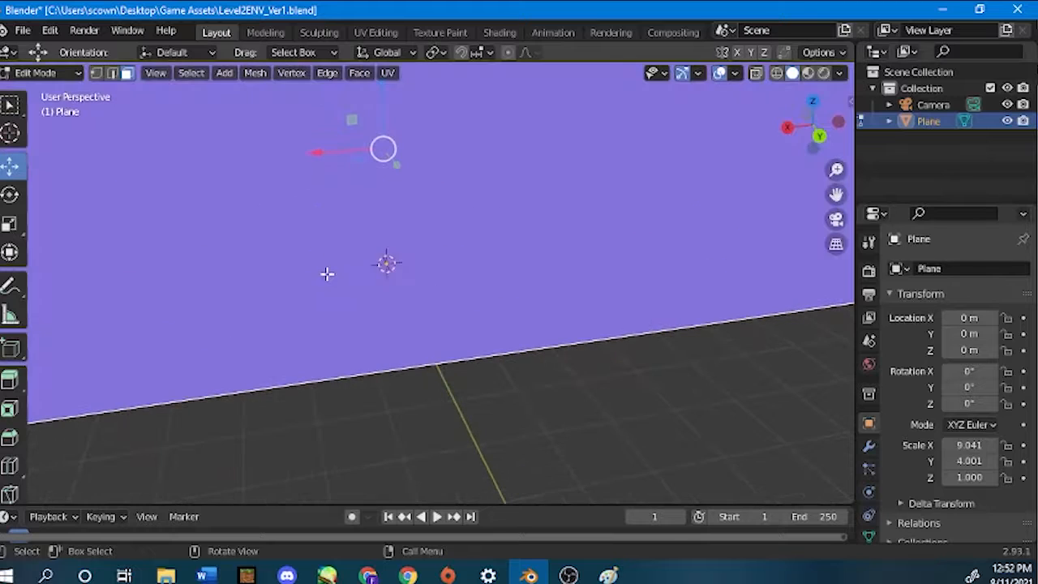
scroll(308, 215, "down", 8)
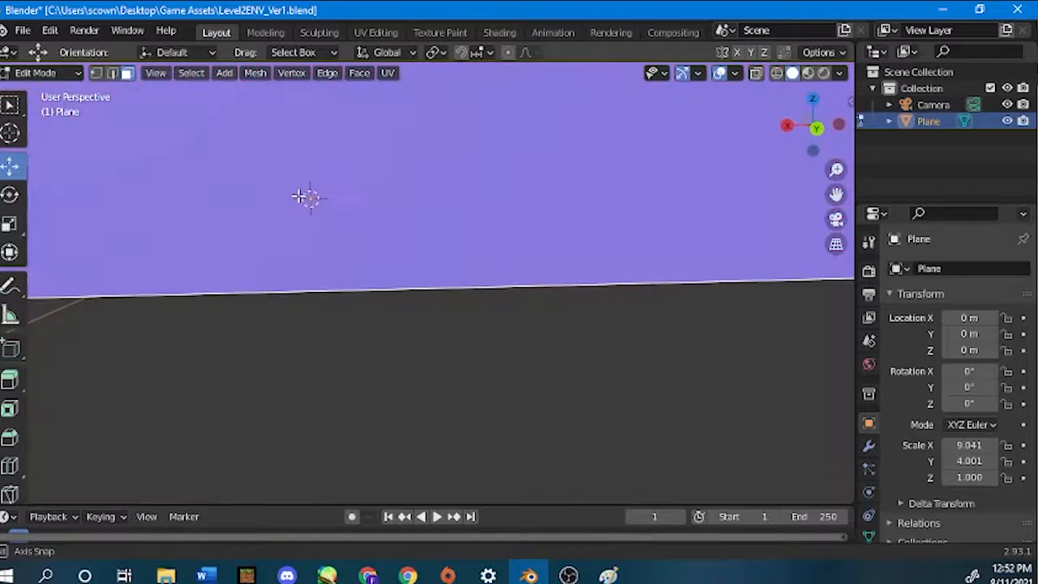
middle_click_drag(300, 199, 542, 222)
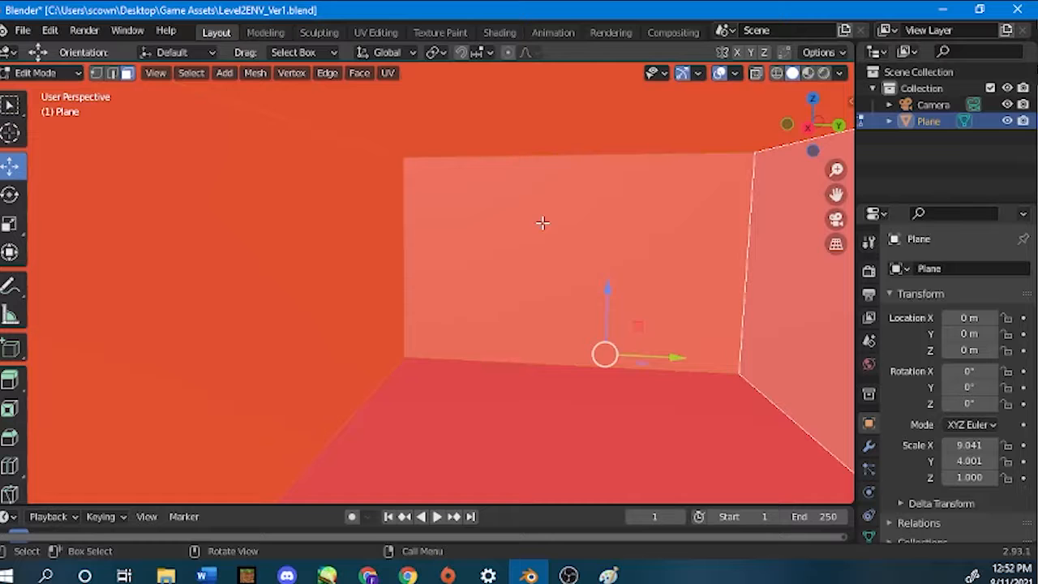
scroll(542, 222, "down", 6)
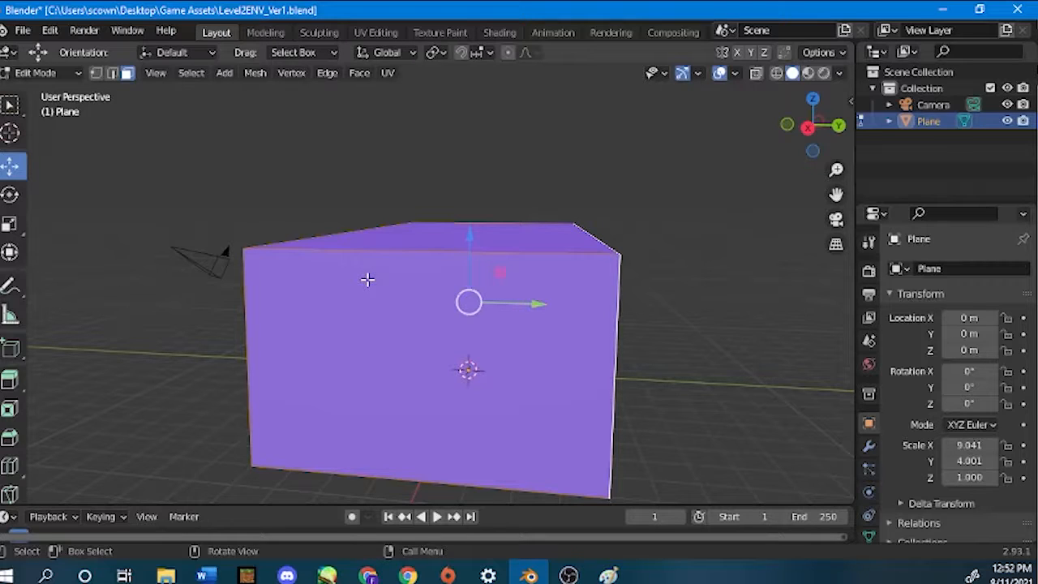
scroll(367, 278, "down", 5)
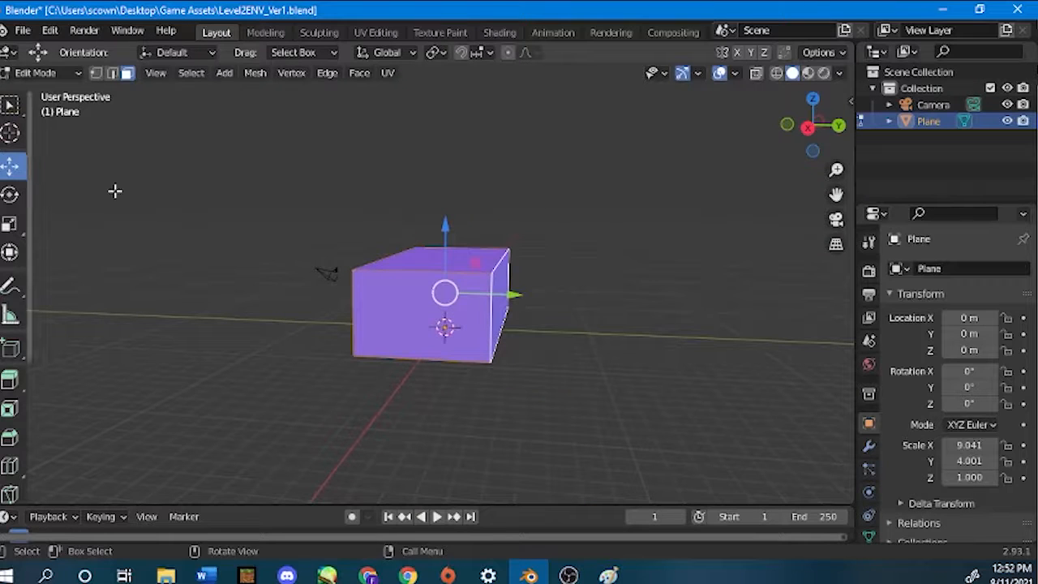
left_click(230, 256)
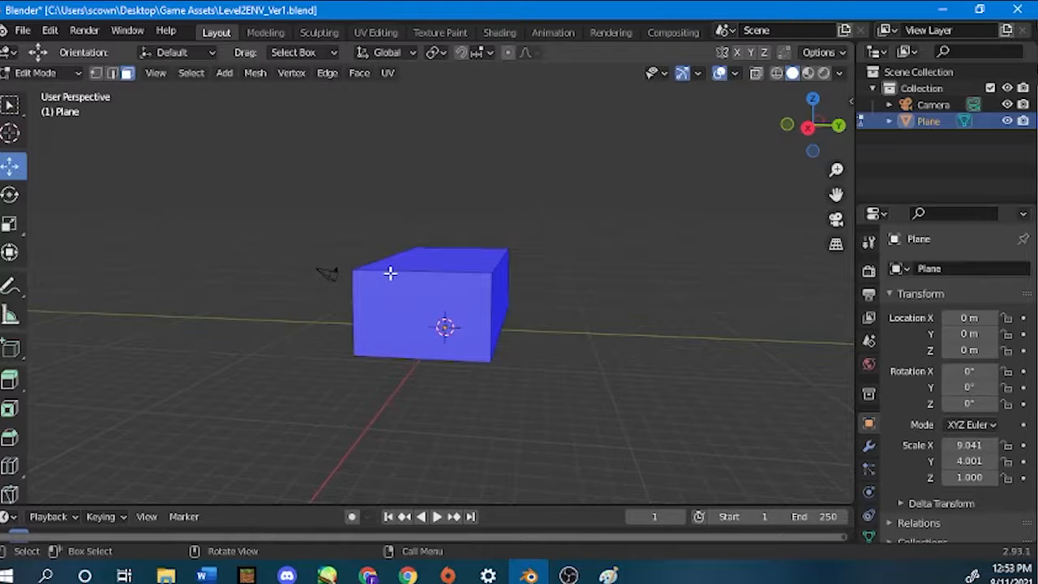
key("a")
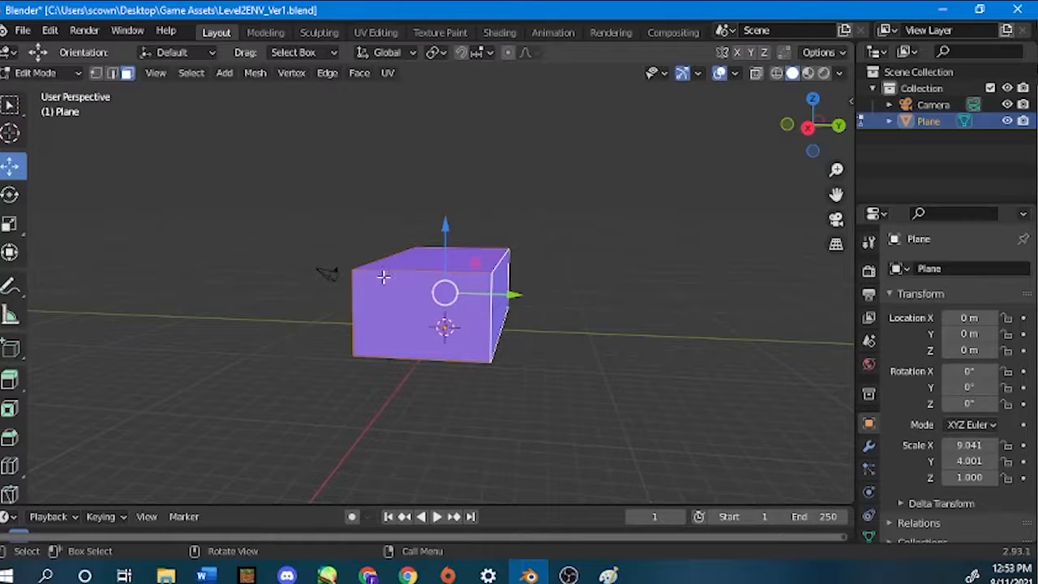
left_click(167, 272)
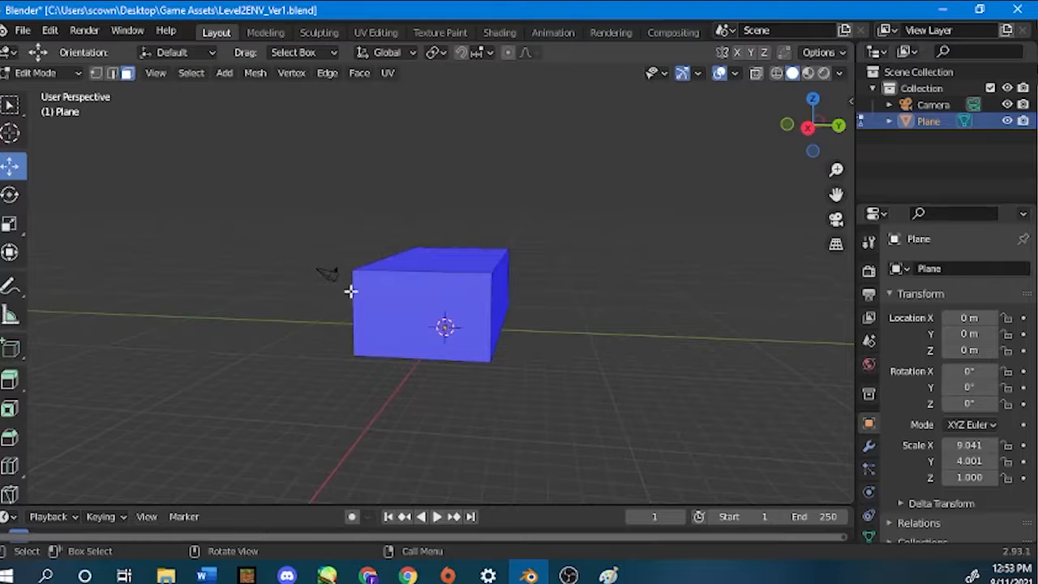
left_click(415, 333)
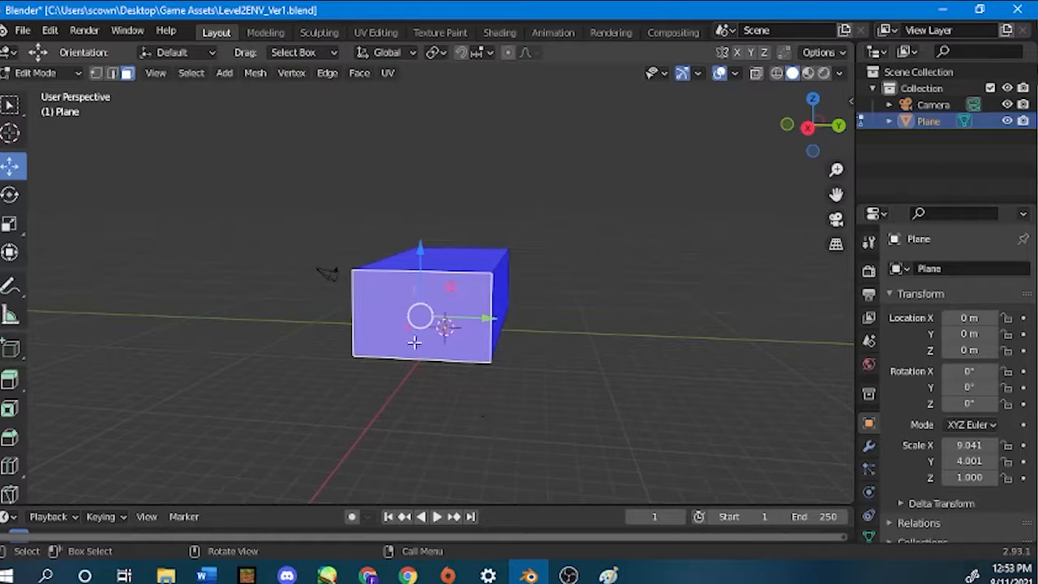
Select all faces of the box and recalculate their normals with the Inside option enabled, clearing the selection when done.
left_click_drag(204, 122, 674, 470)
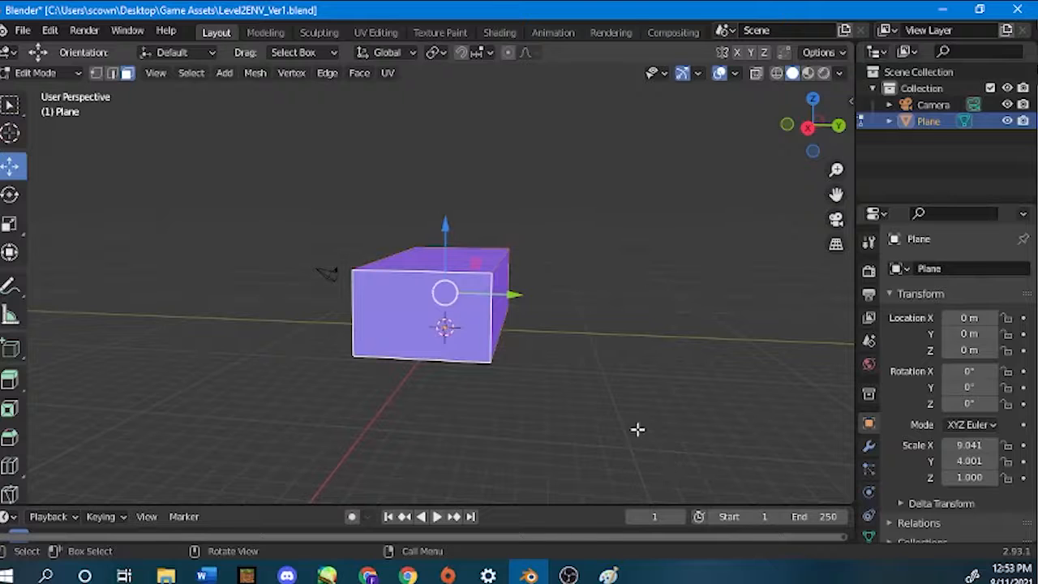
mouse_move(605, 317)
middle_mouse_down()
mouse_move(384, 303)
mouse_move(193, 273)
mouse_move(229, 170)
mouse_move(465, 328)
mouse_move(574, 332)
mouse_move(421, 213)
mouse_move(605, 329)
middle_mouse_up()
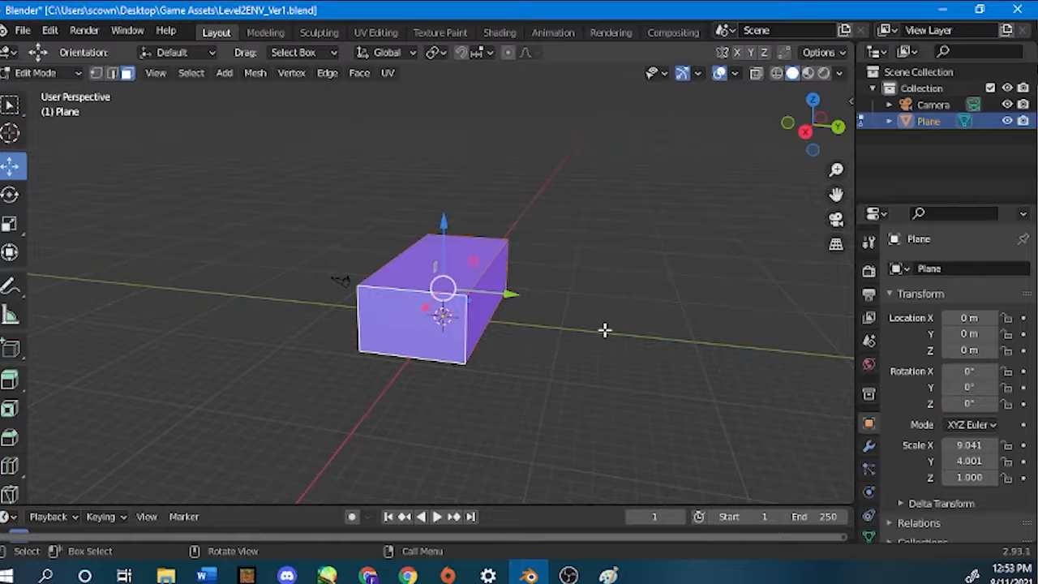
left_click(451, 318)
key("ctrl+z")
key("shift+n")
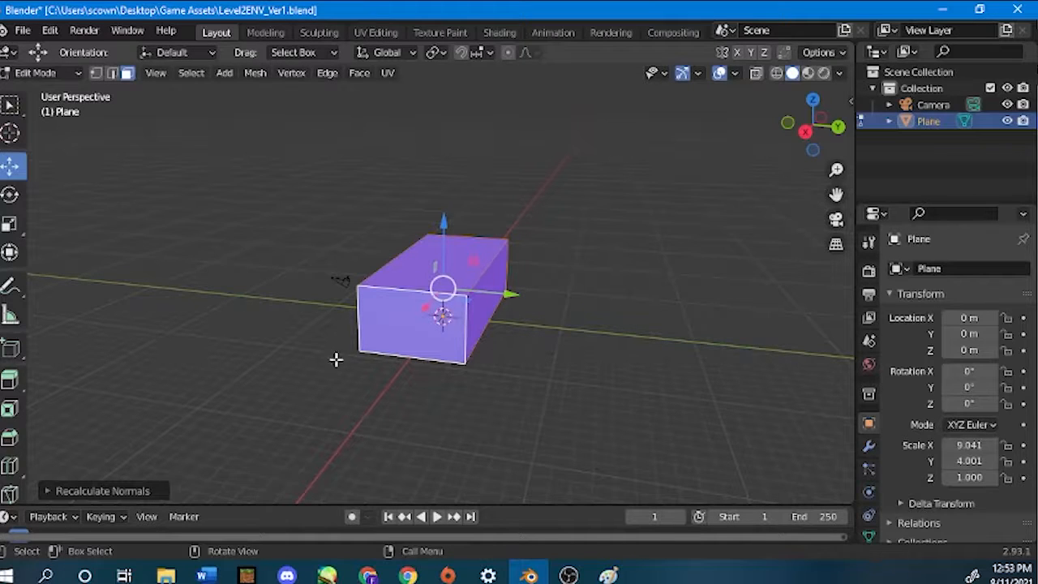
left_click(65, 491)
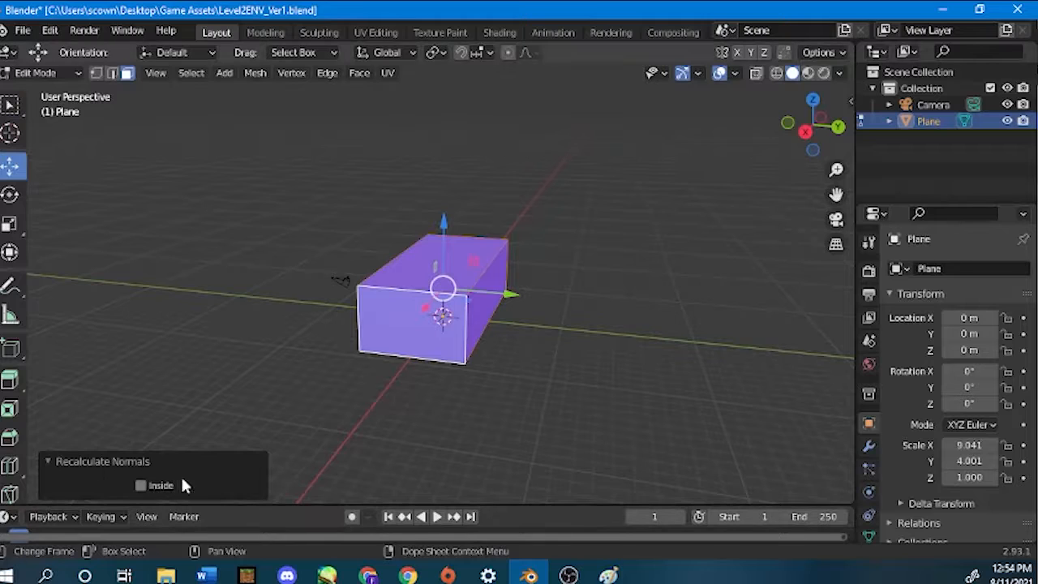
left_click(46, 461)
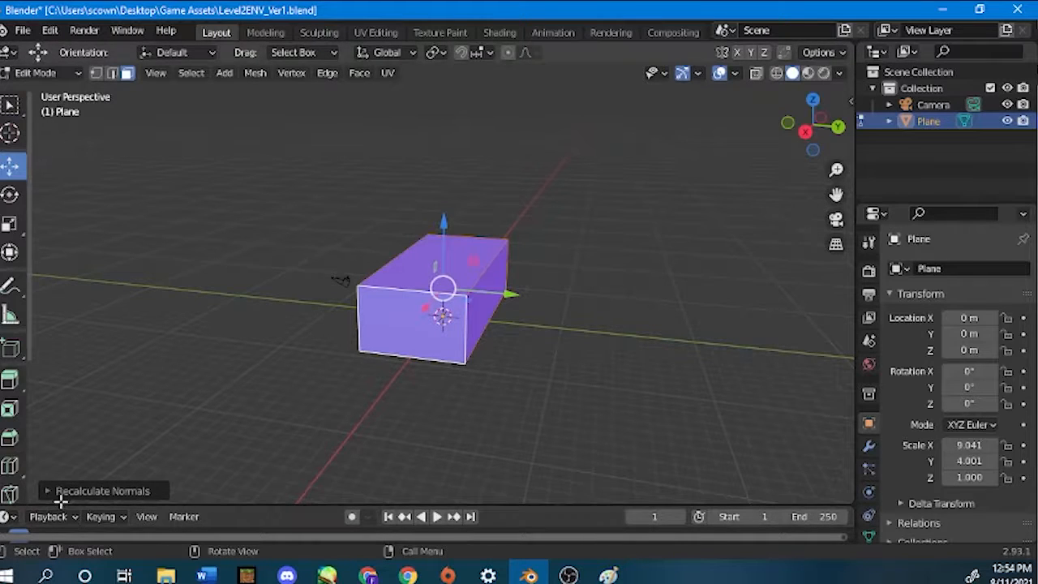
left_click(44, 491)
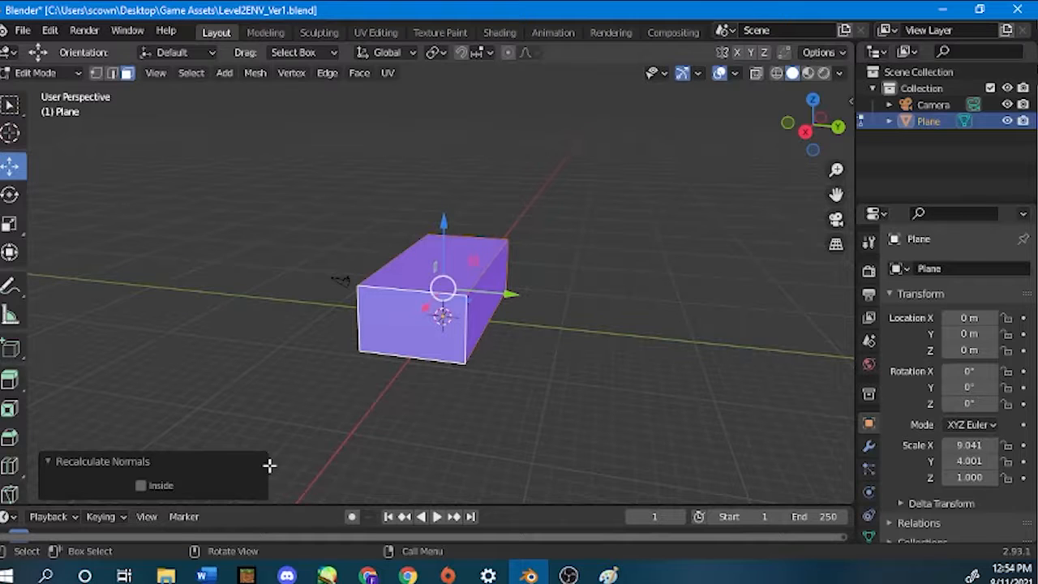
left_click(142, 485)
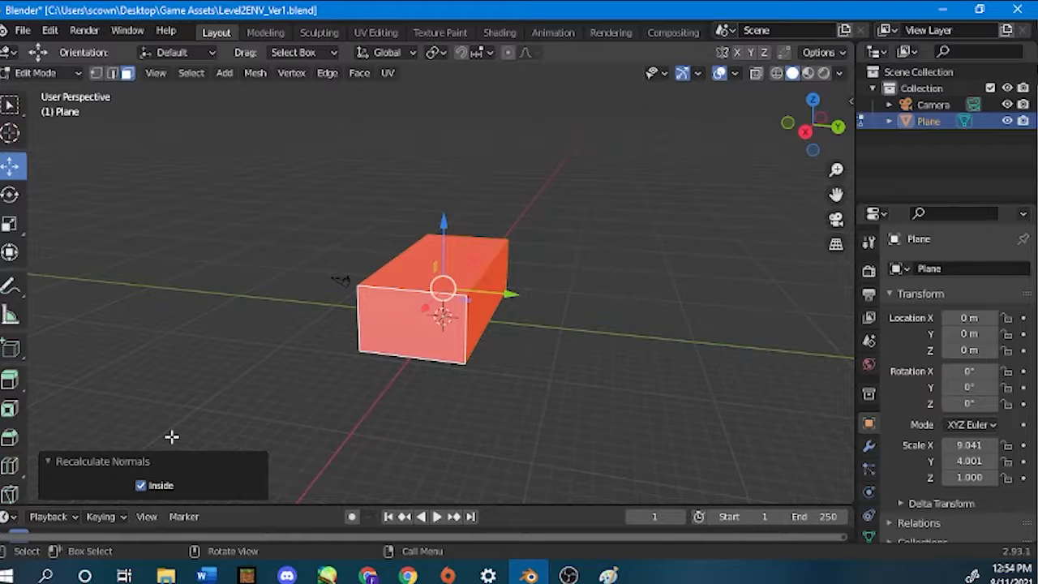
left_click(246, 341)
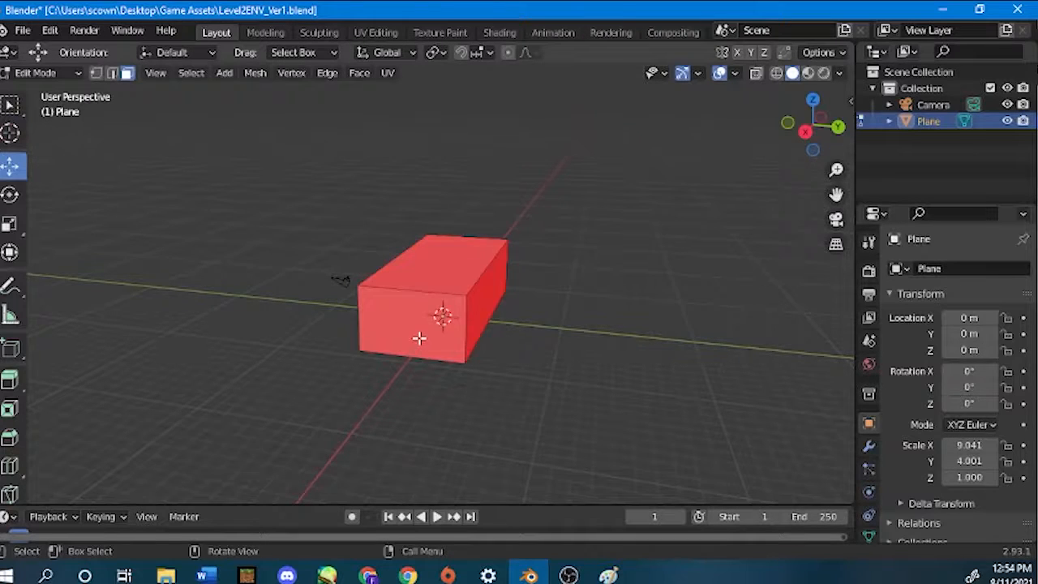
Examine the face orientation colours on the box's inner walls and outer faces.
scroll(419, 338, "up", 10)
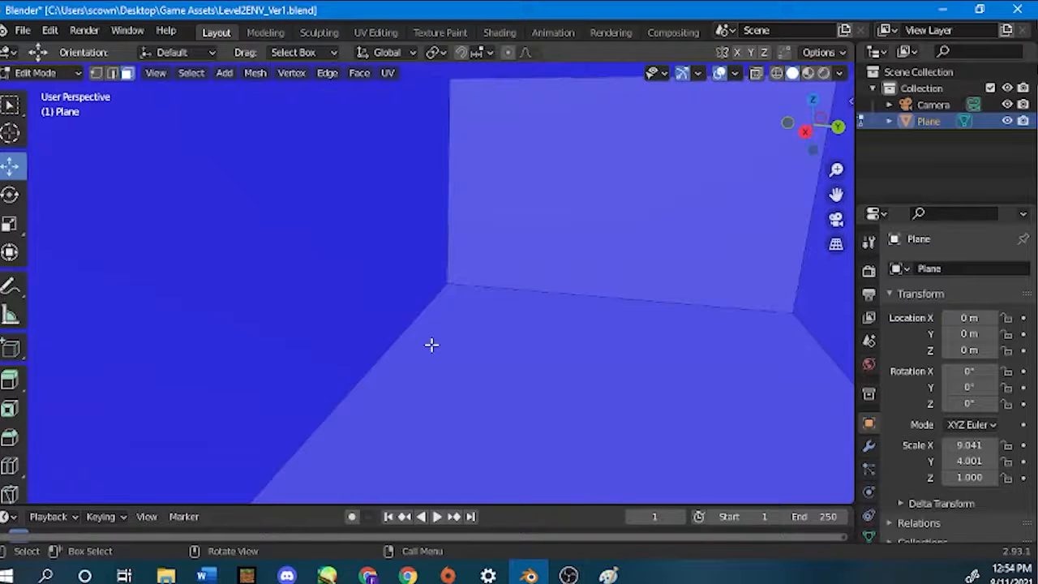
scroll(426, 340, "down", 8)
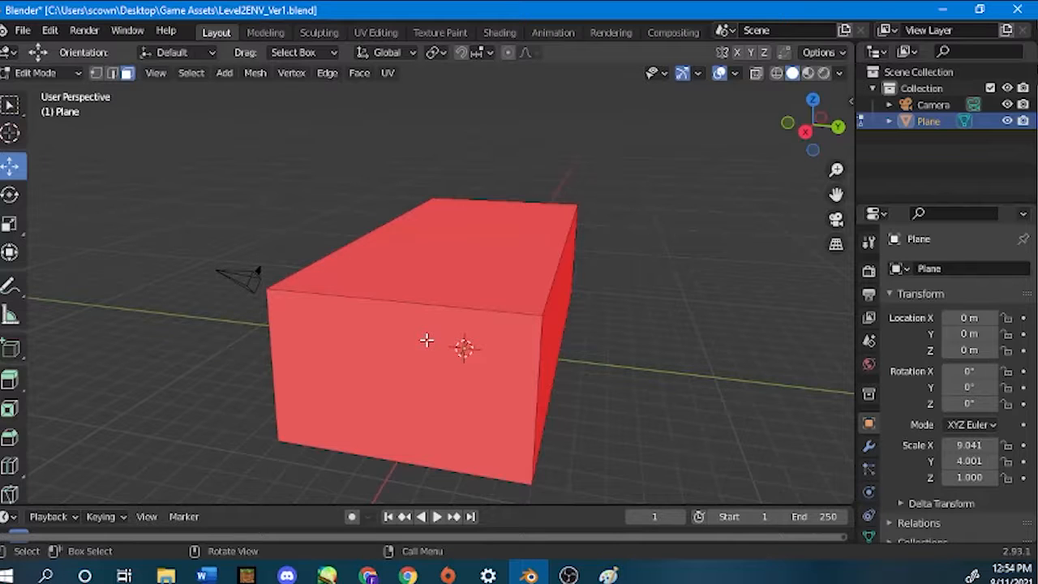
scroll(436, 313, "down", 3)
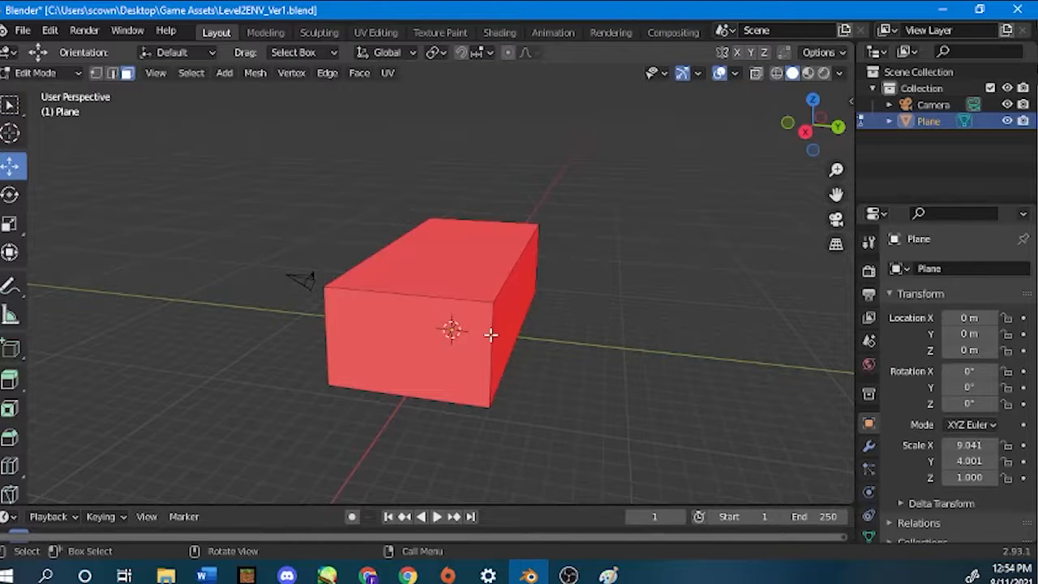
scroll(435, 287, "up", 8)
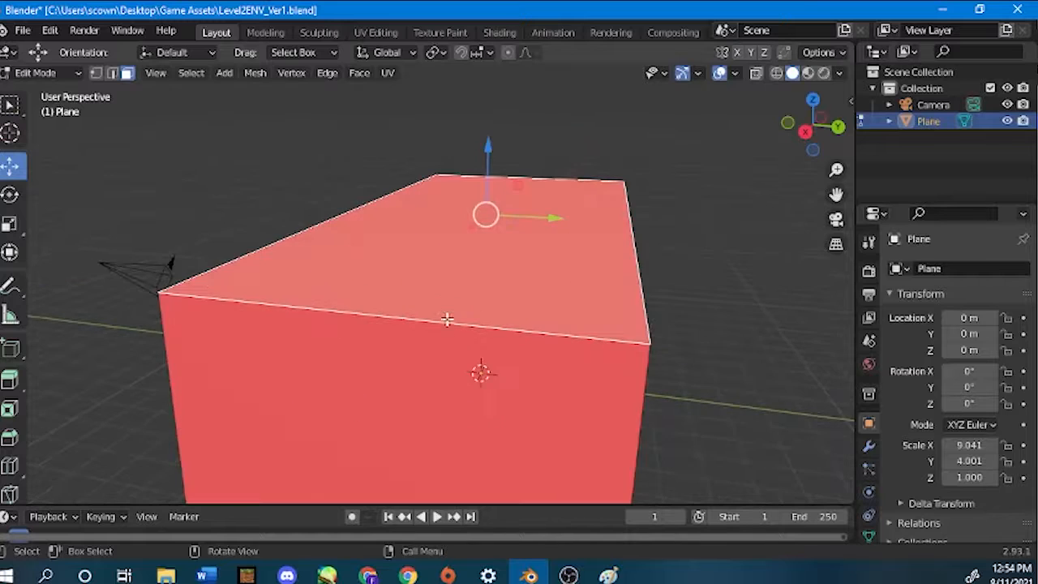
scroll(442, 324, "down", 8)
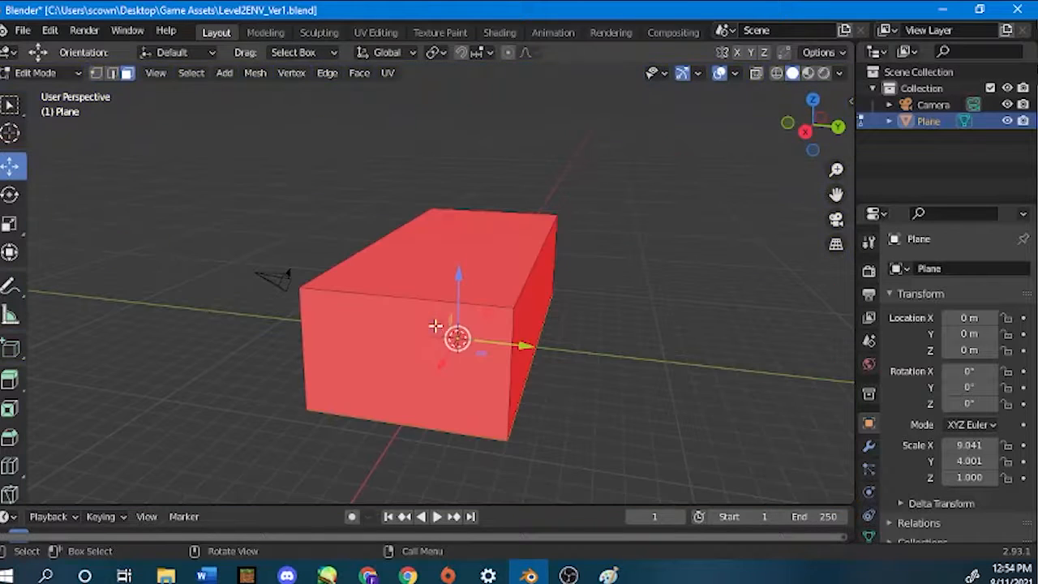
left_click(636, 306)
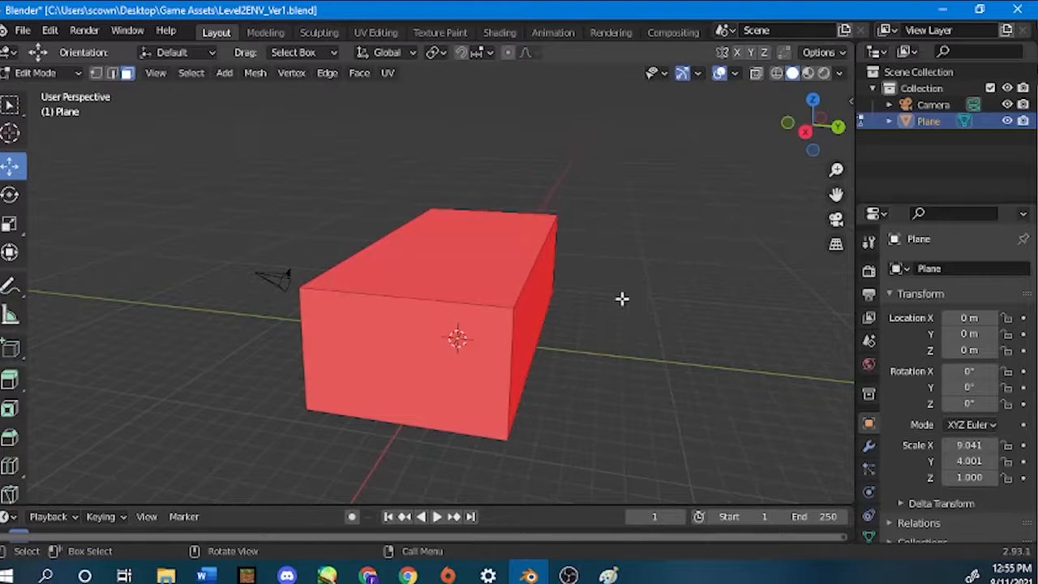
scroll(484, 397, "up", 6)
scroll(484, 407, "up", 3)
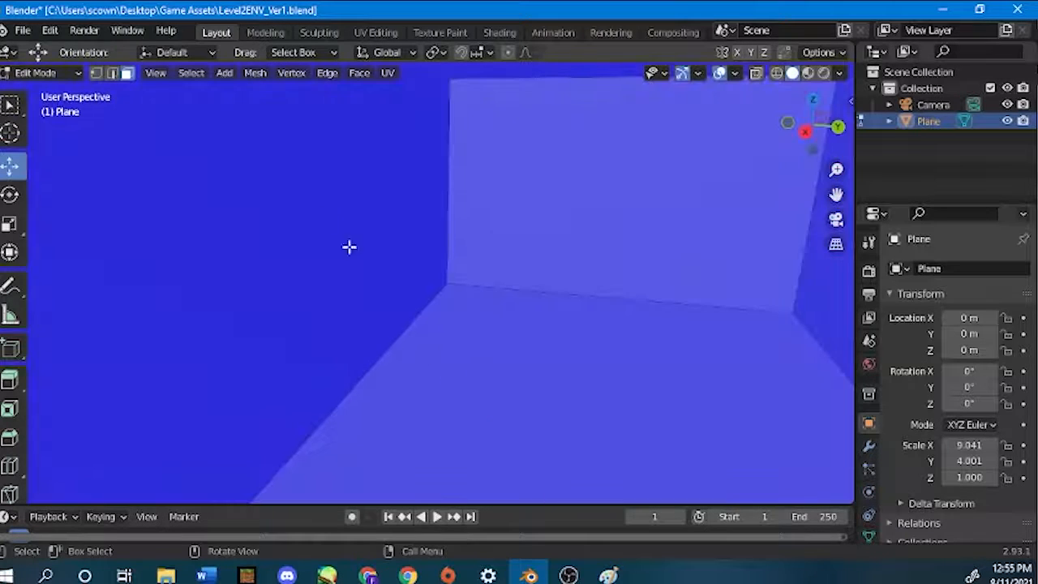
scroll(498, 286, "down", 8)
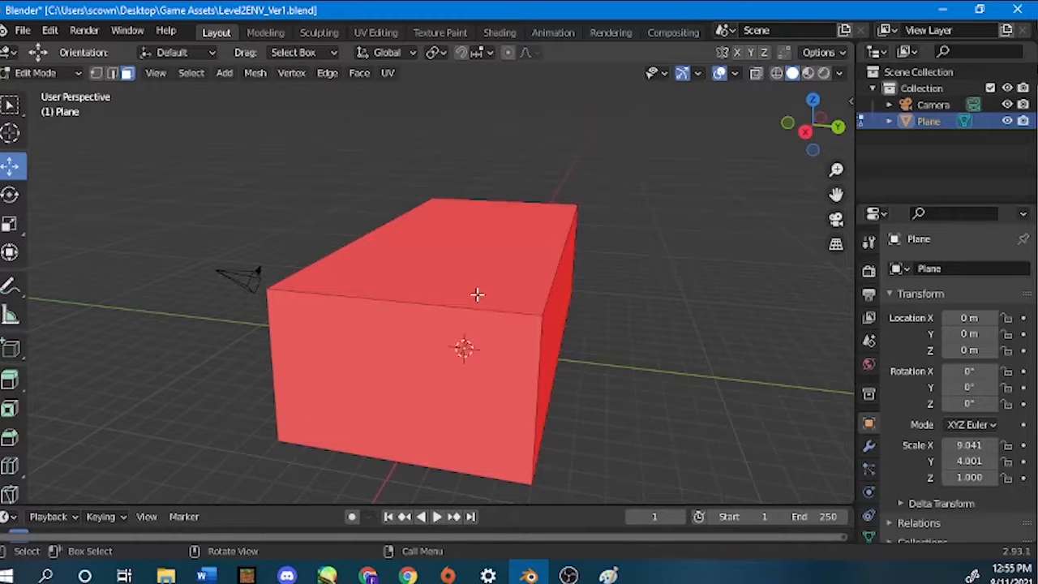
Save the blend file and leave Edit Mode for Object Mode.
middle_click_drag(477, 294, 296, 284)
key("ctrl+s")
key("Tab")
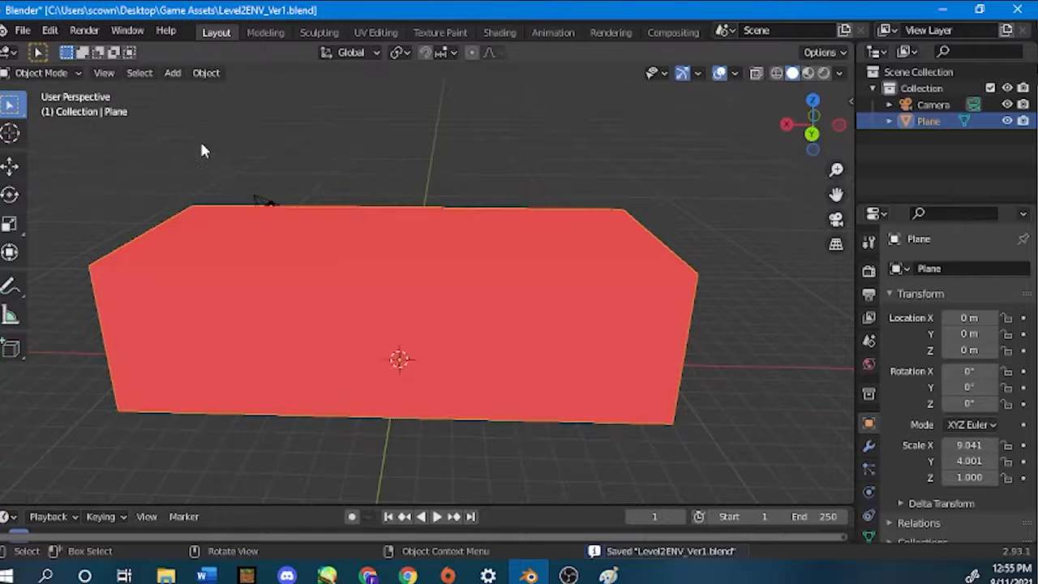
scroll(275, 198, "down", 3)
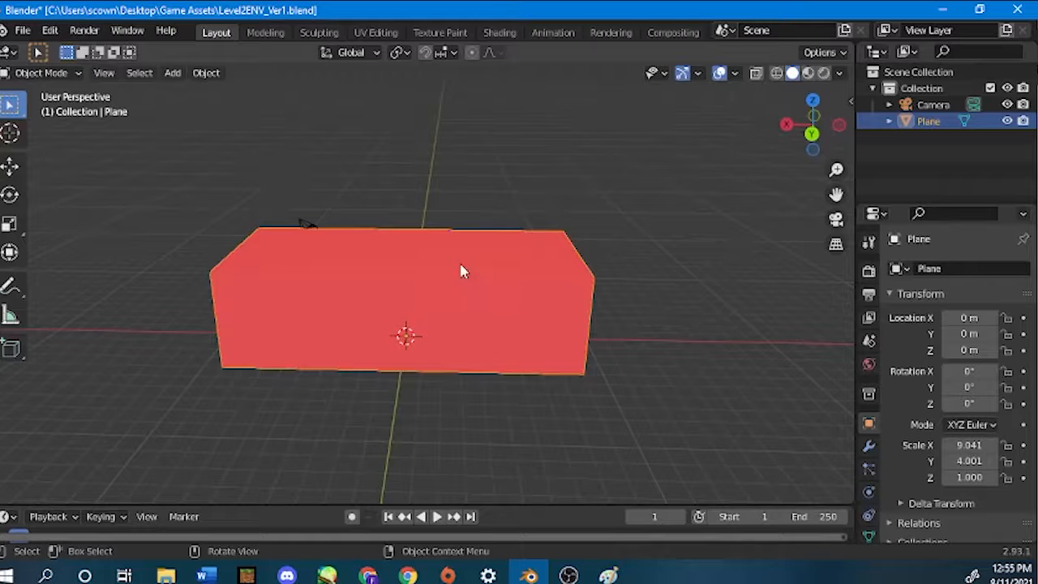
key("Tab")
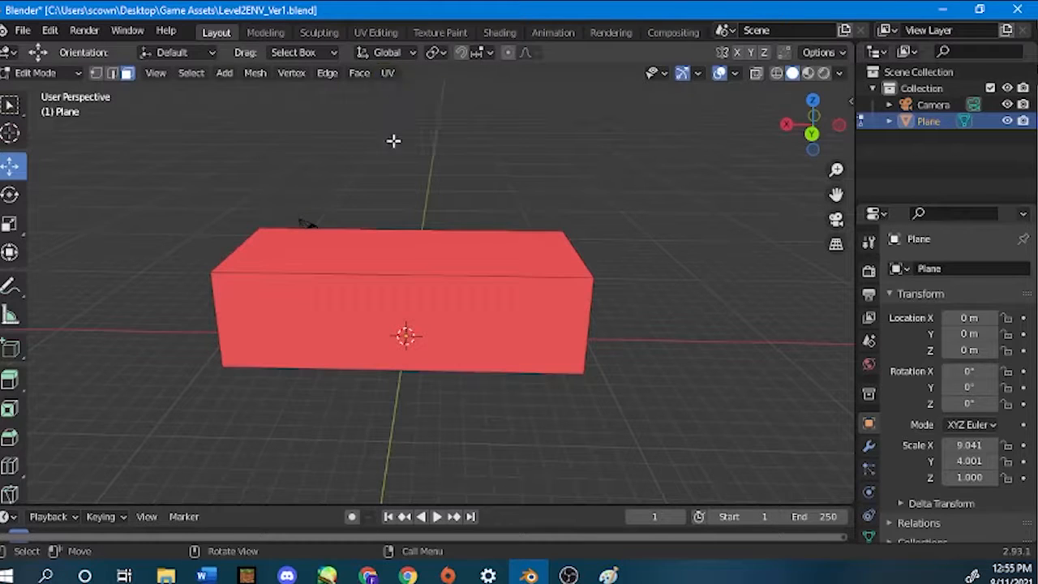
key("Tab")
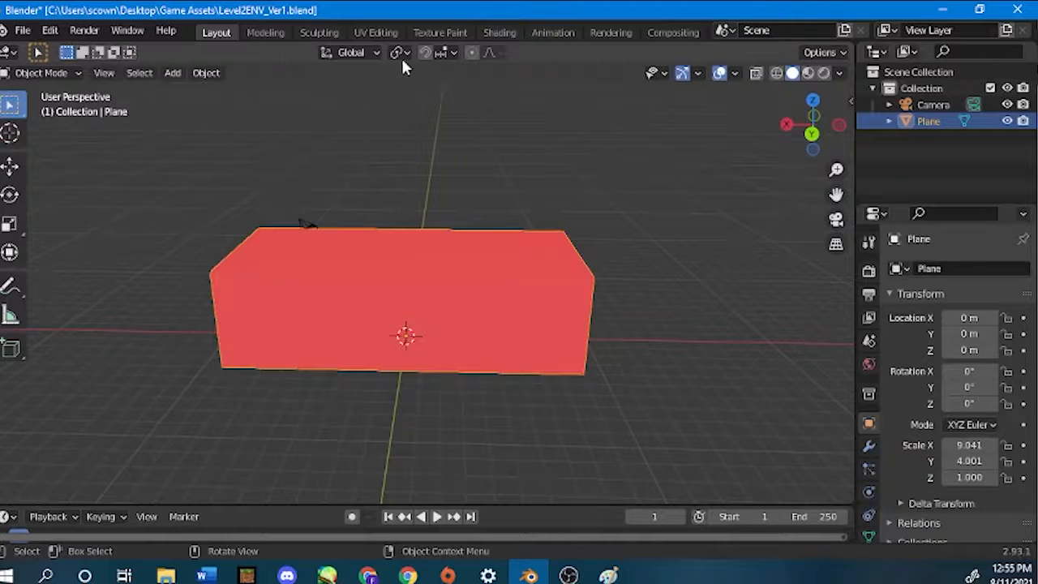
Switch to the UV Editing workspace and select all faces of the box in the 3D view.
left_click(389, 36)
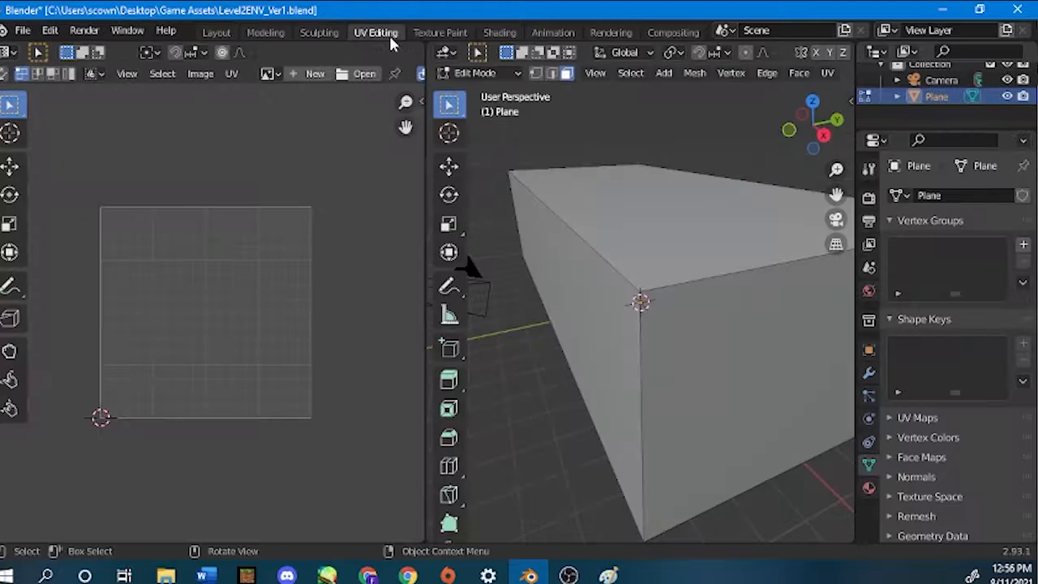
scroll(536, 304, "down", 4)
middle_click_drag(535, 307, 658, 313)
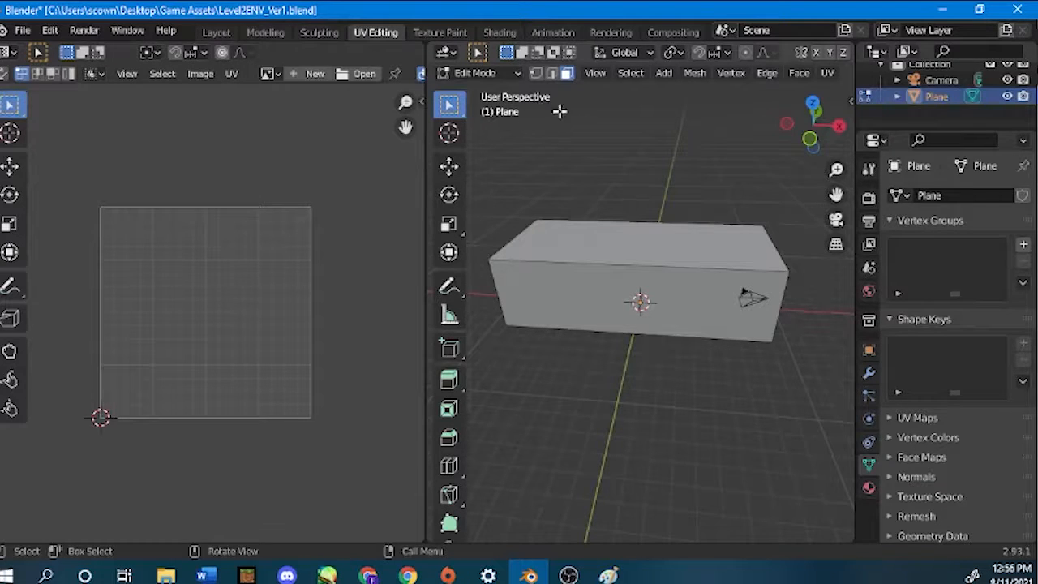
scroll(723, 255, "down", 1)
scroll(723, 256, "down", 1)
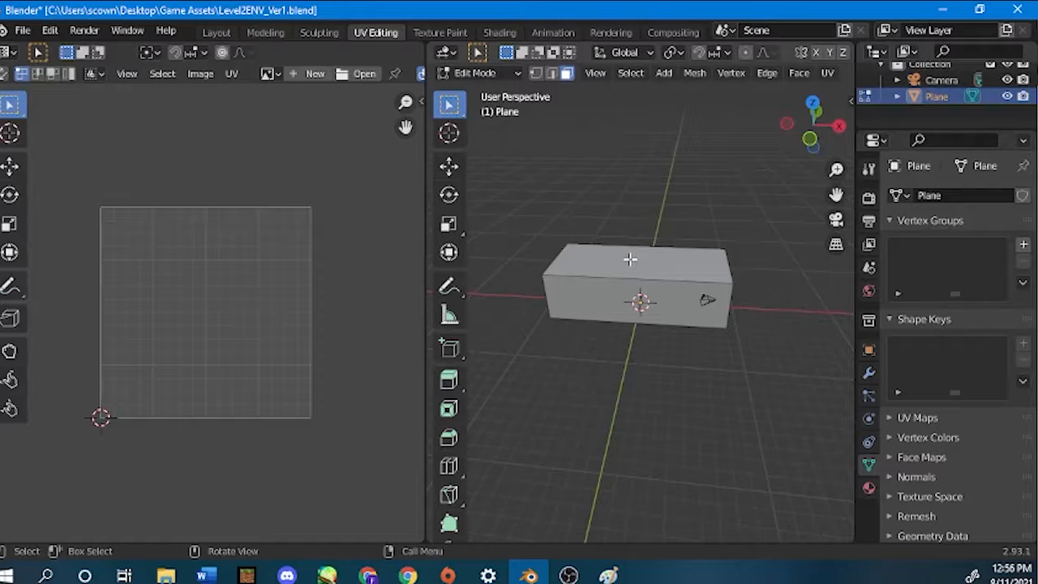
key("a")
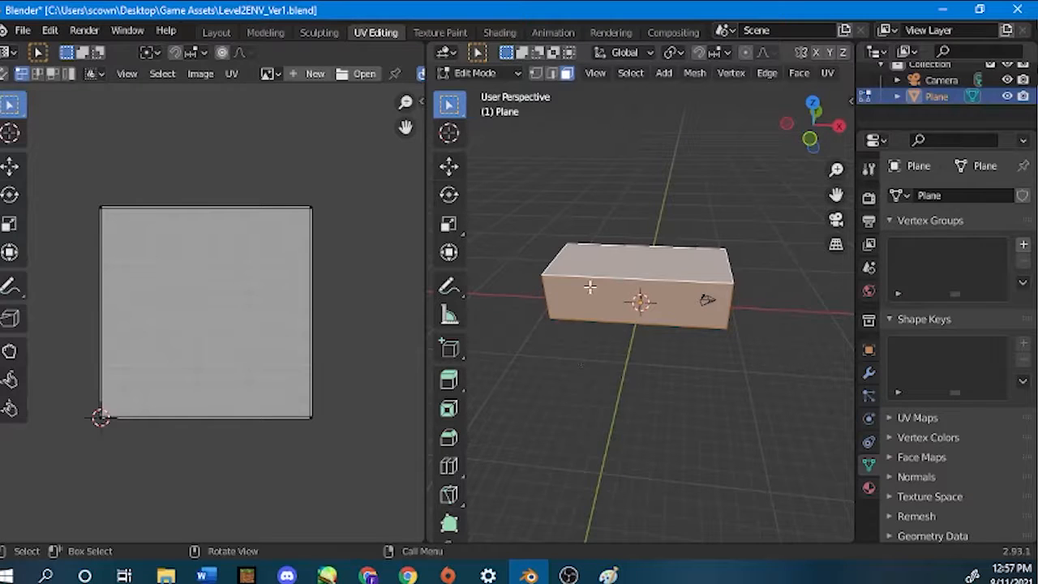
Apply All Transforms to the box in Object Mode and return to Edit Mode.
key("Tab")
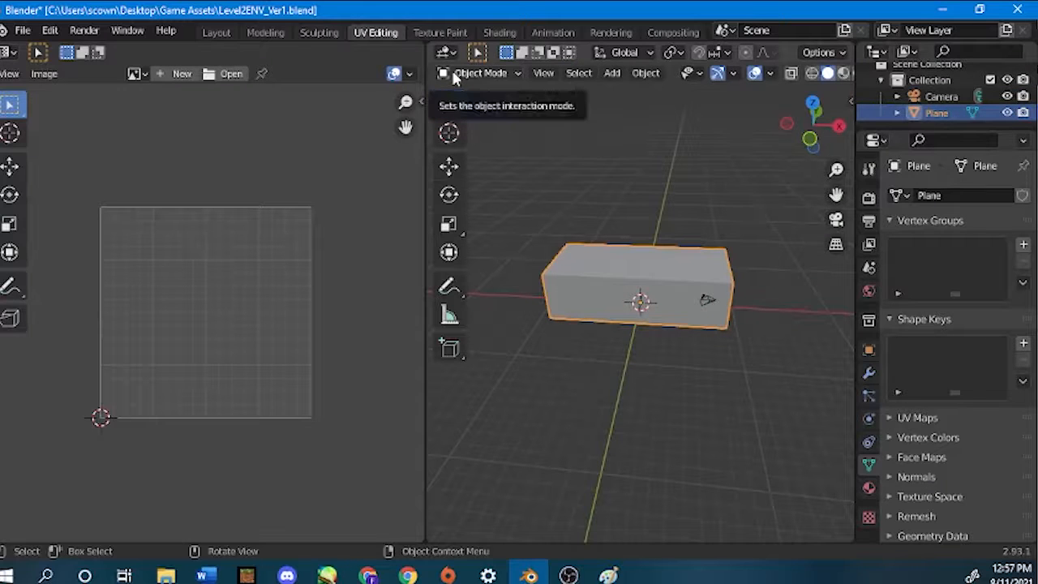
key("ctrl+a")
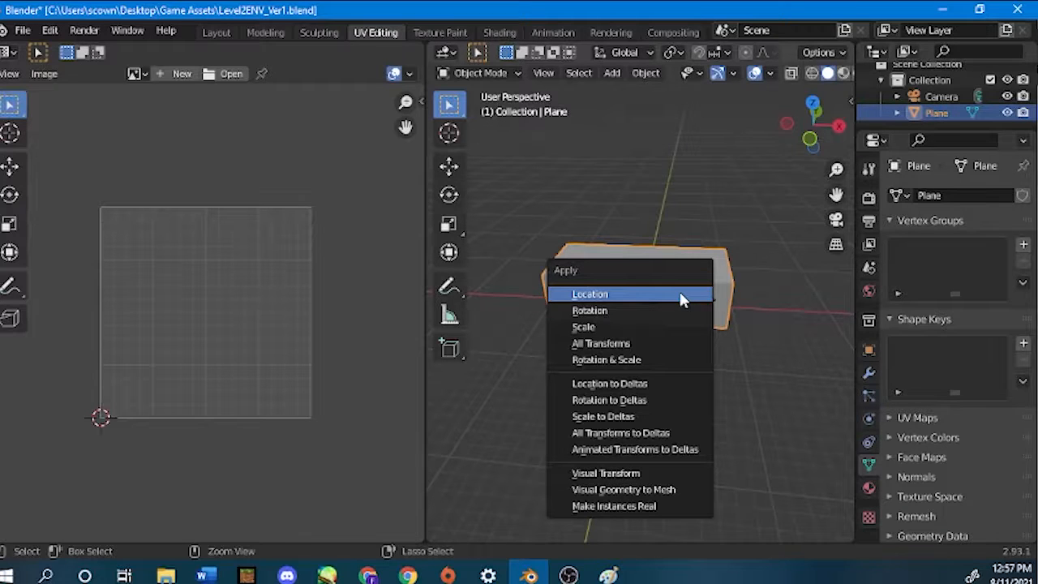
left_click(633, 349)
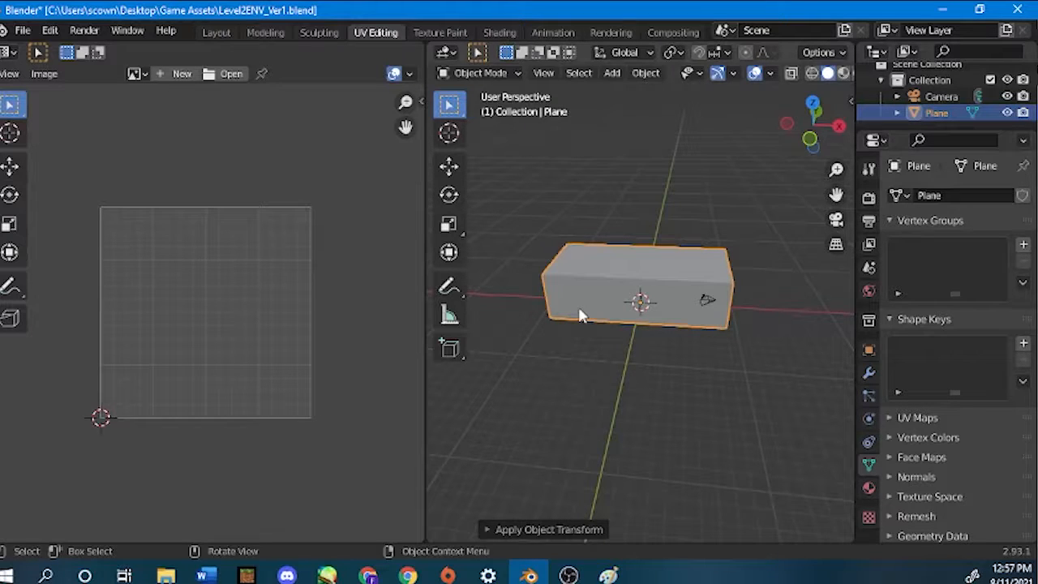
key("Tab")
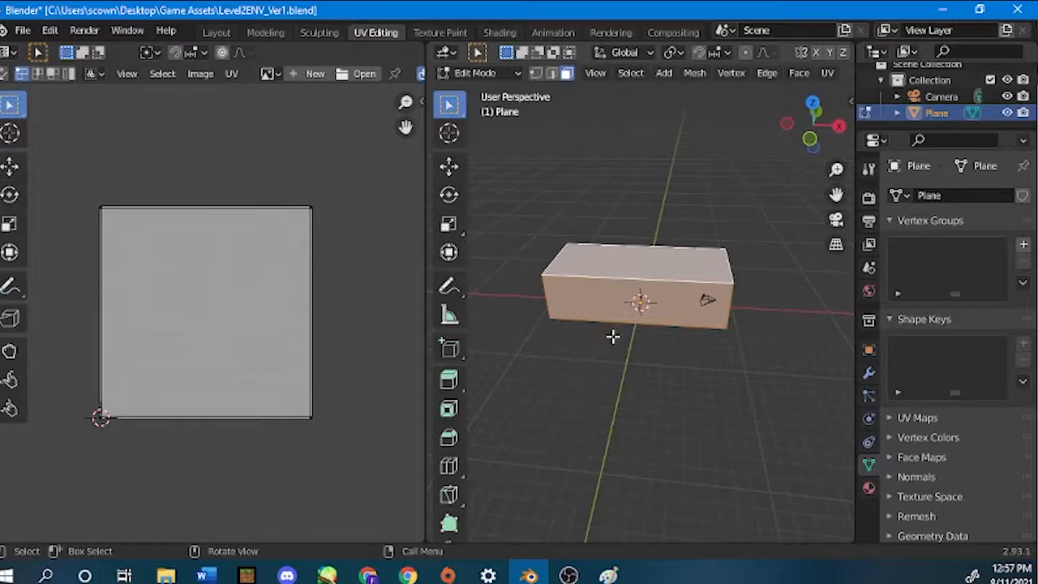
Try to unwrap all selected faces of the box without any marked seams.
scroll(606, 310, "up", 1)
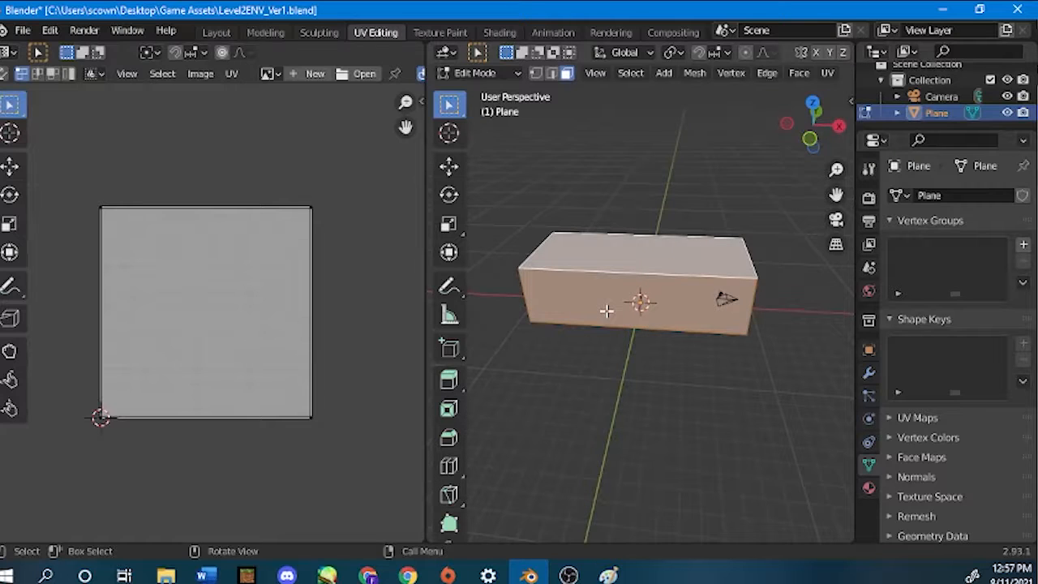
scroll(606, 311, "up", 1)
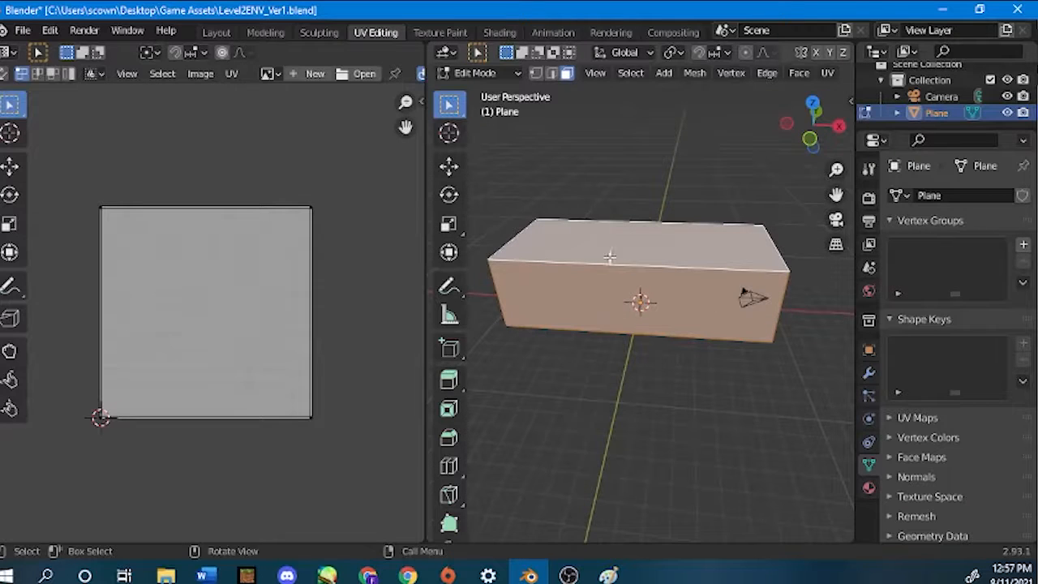
scroll(638, 227, "down", 1)
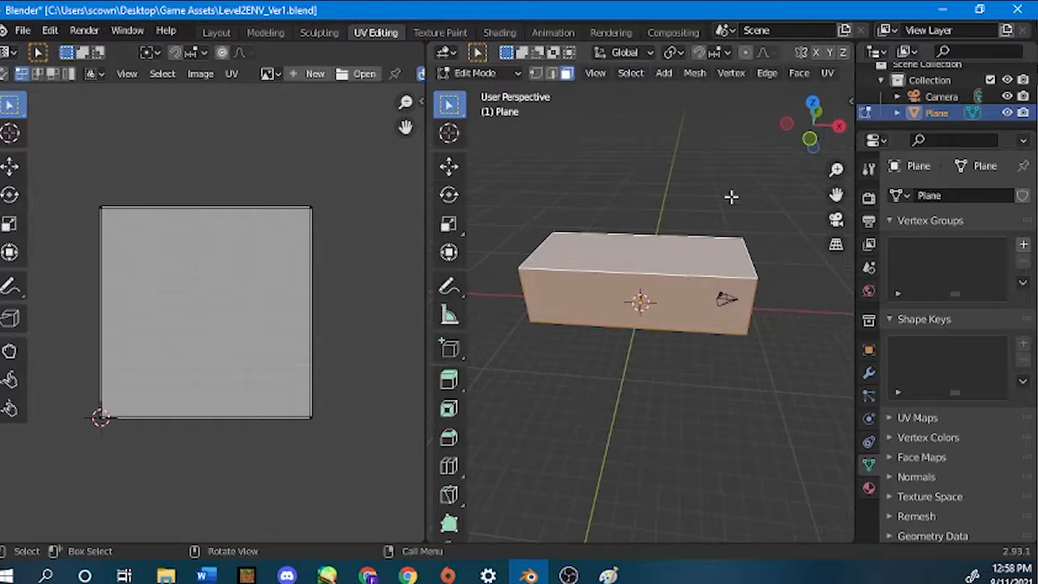
left_click(827, 73)
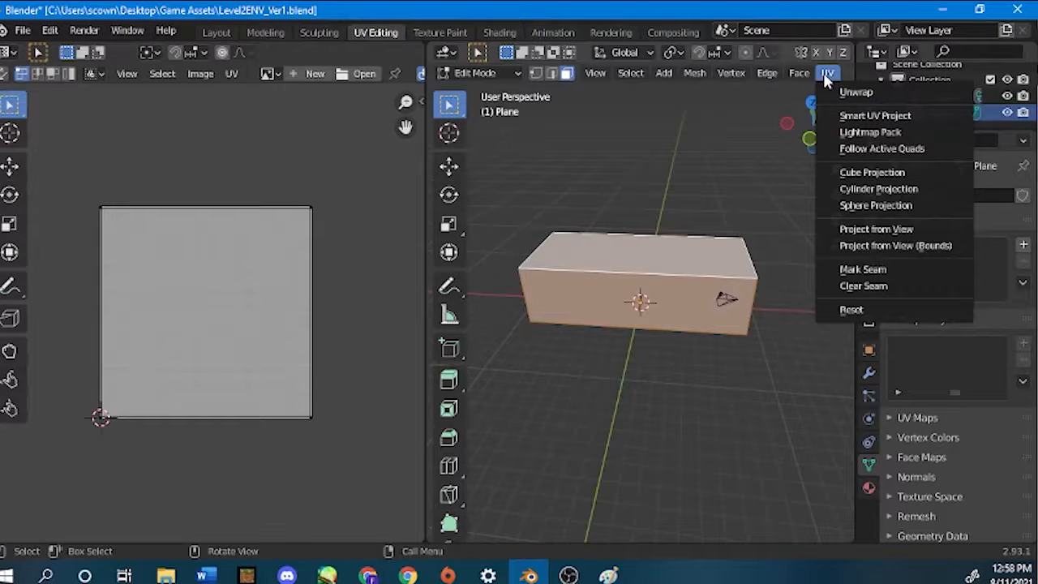
left_click(847, 95)
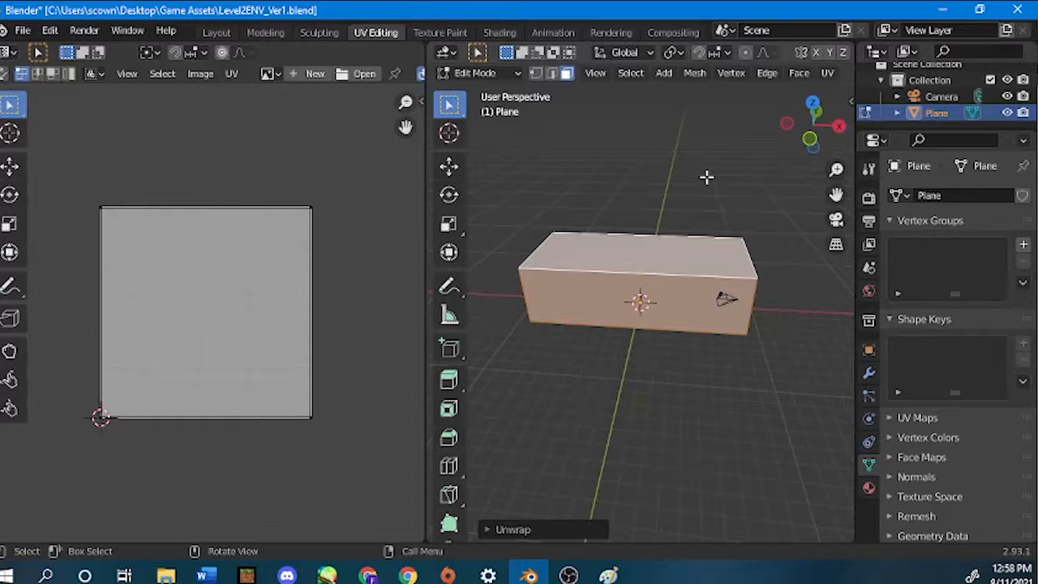
Mark all edges of the selected box as seams and clear the selection.
key("u")
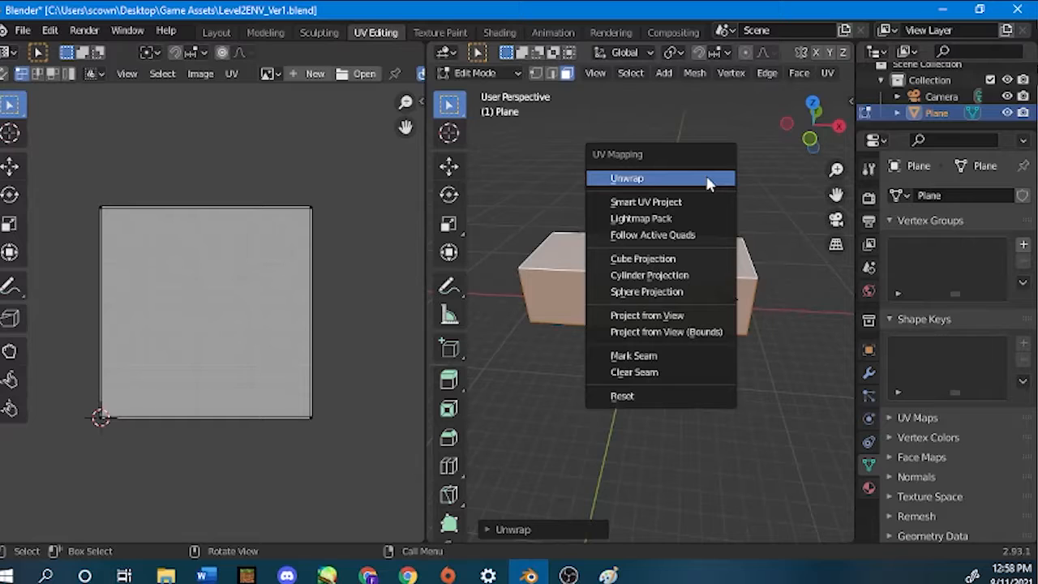
left_click(645, 353)
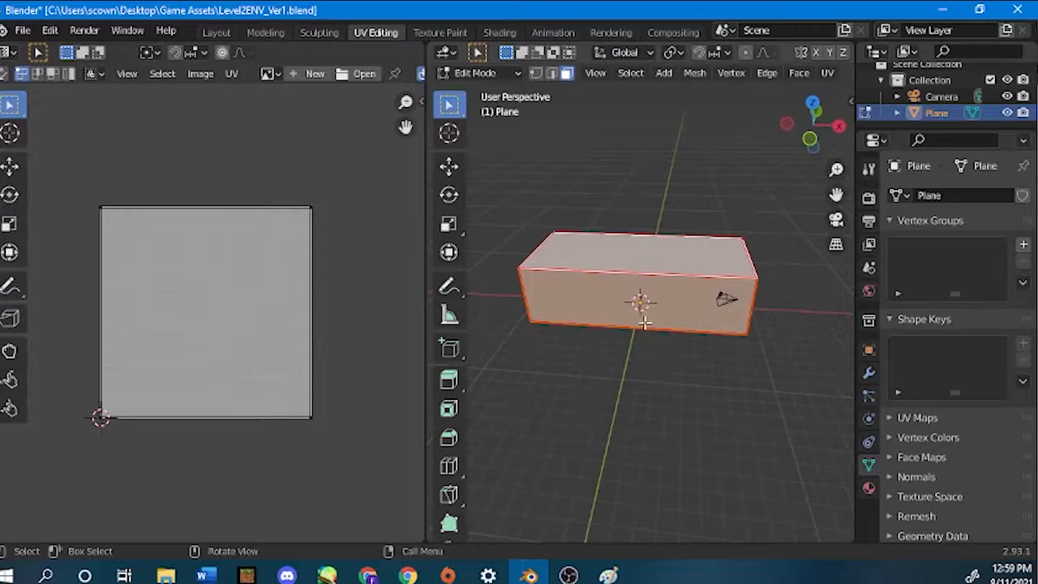
left_click(629, 395)
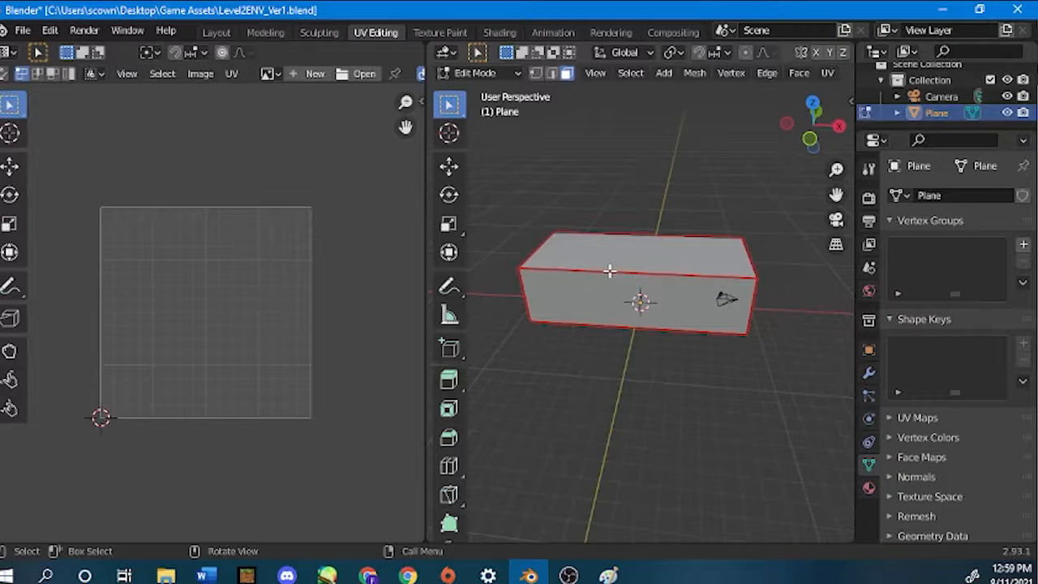
Select all faces of the box and unwrap them along the marked seams.
key("a")
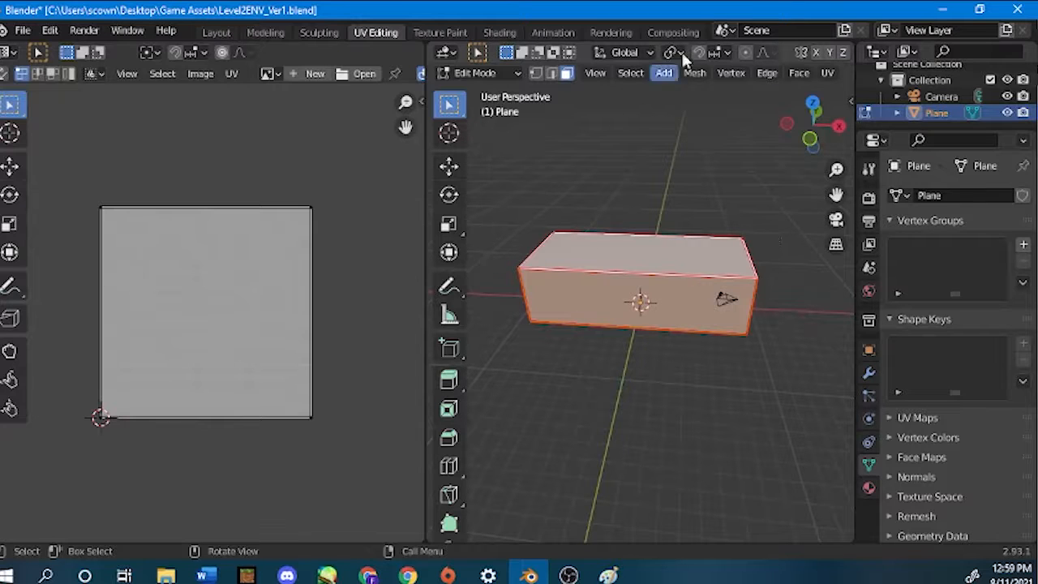
left_click(827, 73)
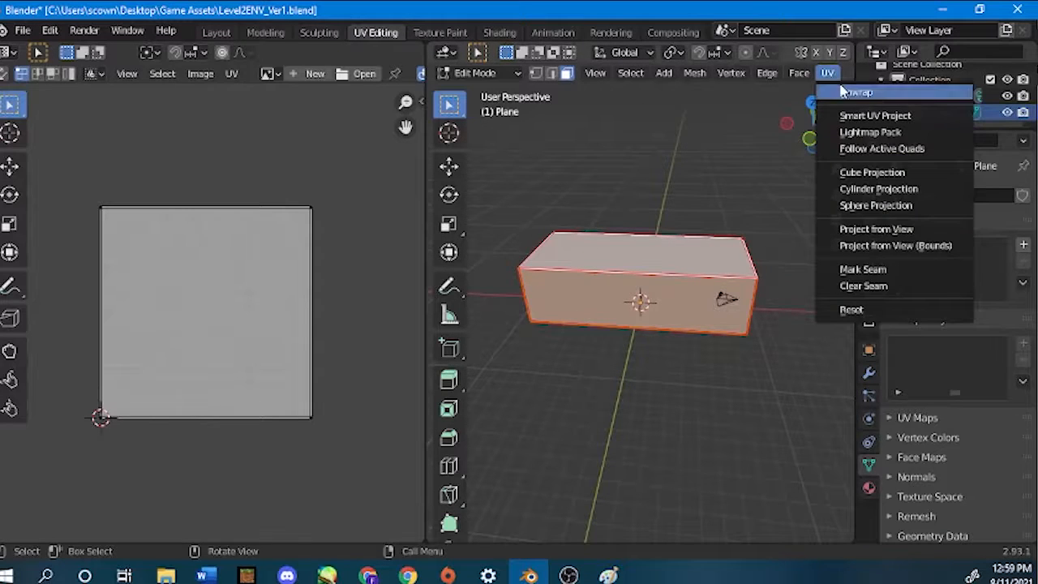
left_click(847, 93)
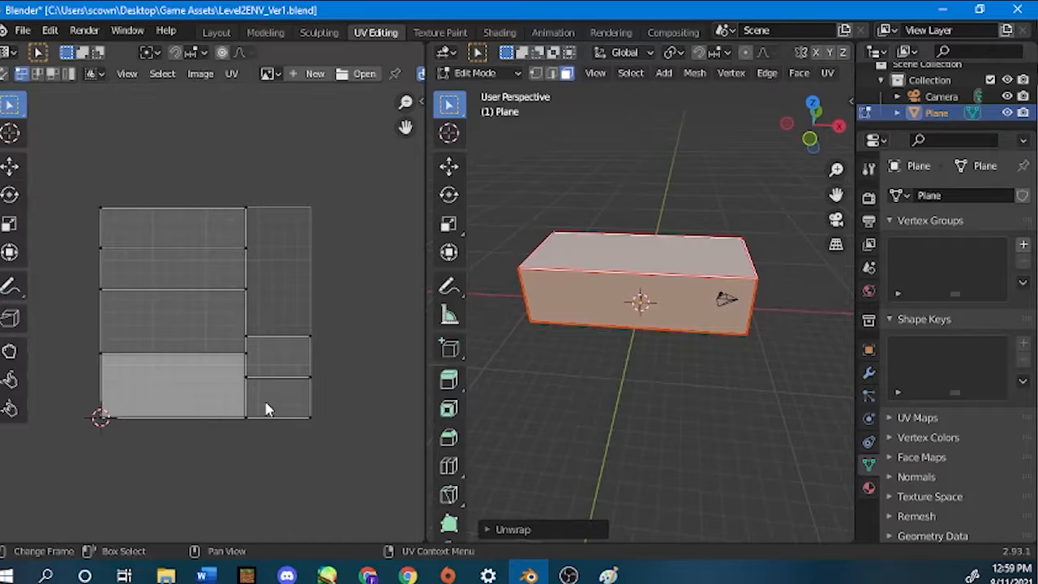
scroll(267, 409, "up", 1)
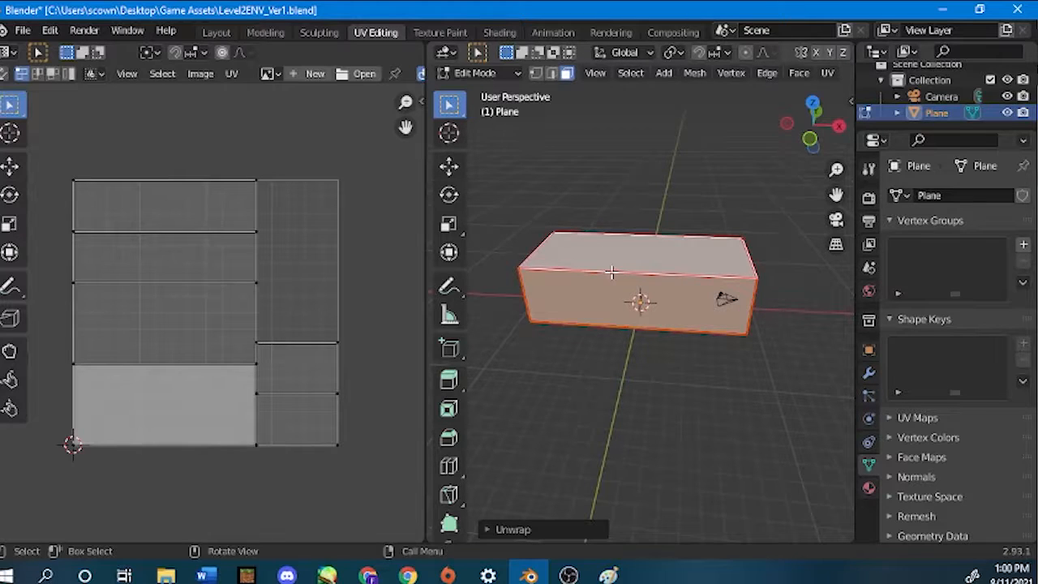
scroll(611, 272, "up", 3)
scroll(612, 272, "down", 3)
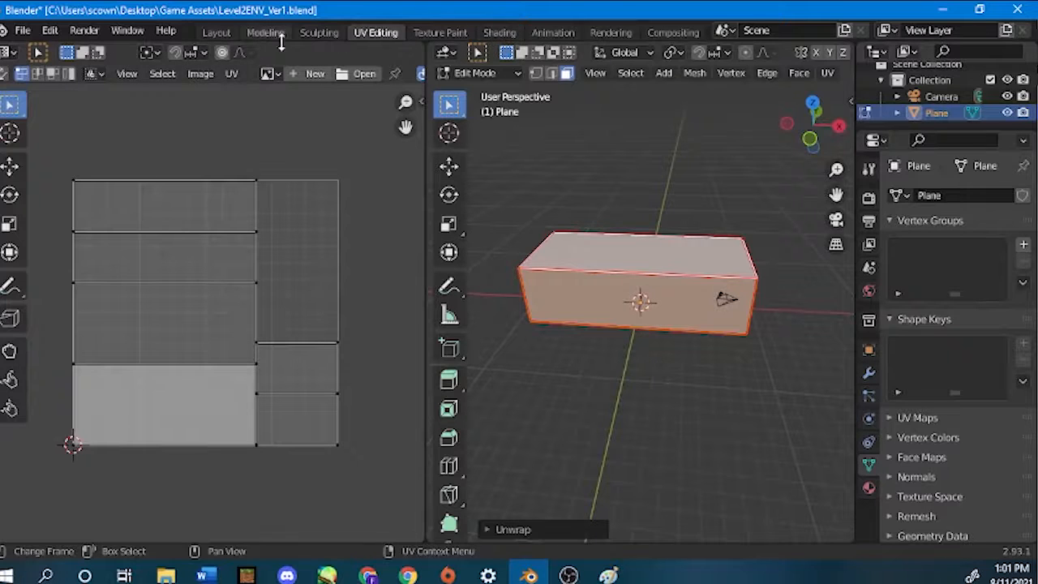
Switch to the Shading workspace and bring the whole box into view from outside.
left_click(500, 33)
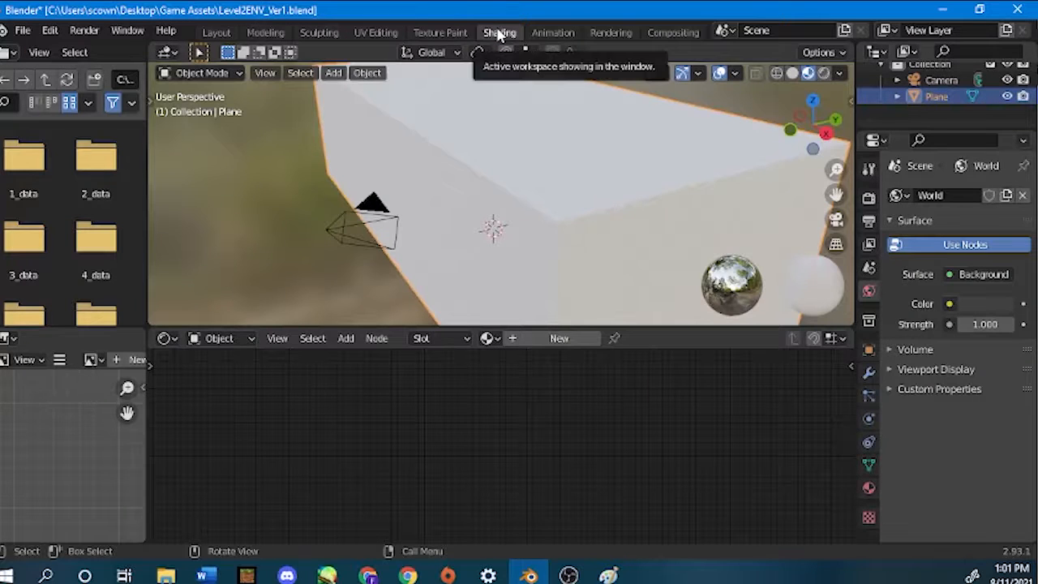
middle_click_drag(457, 213, 555, 230)
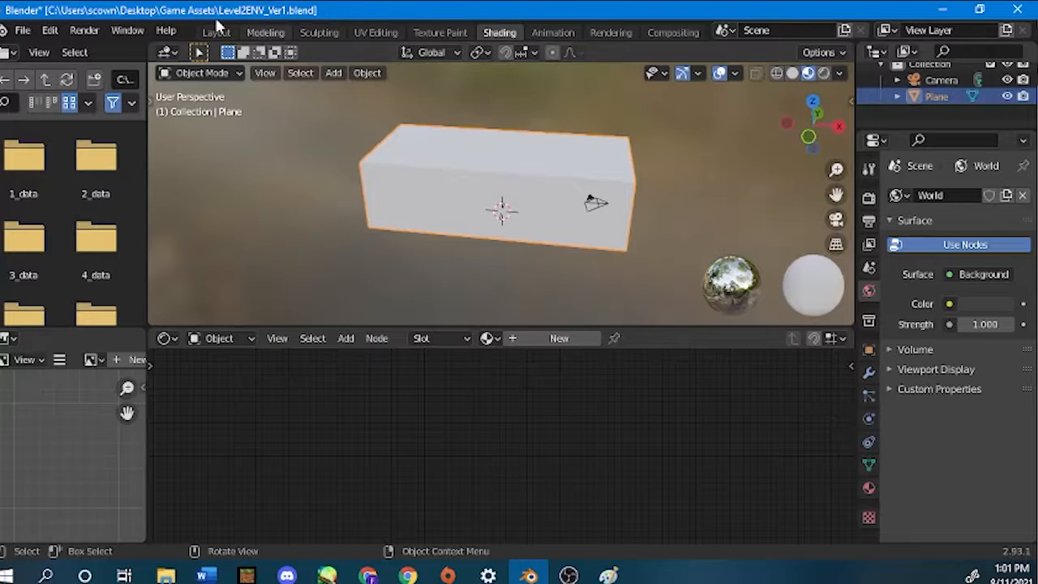
left_click(375, 33)
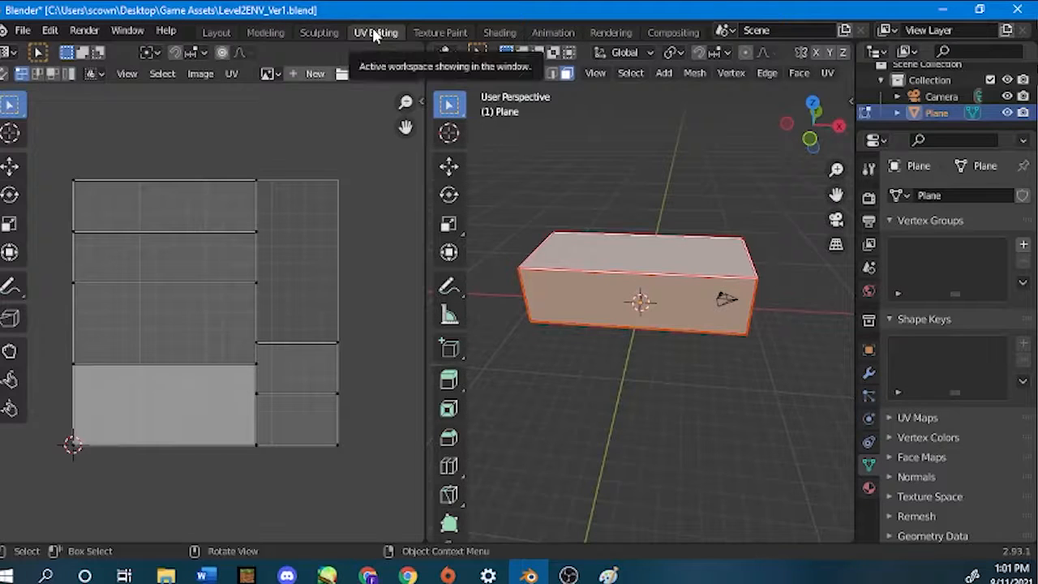
left_click(488, 31)
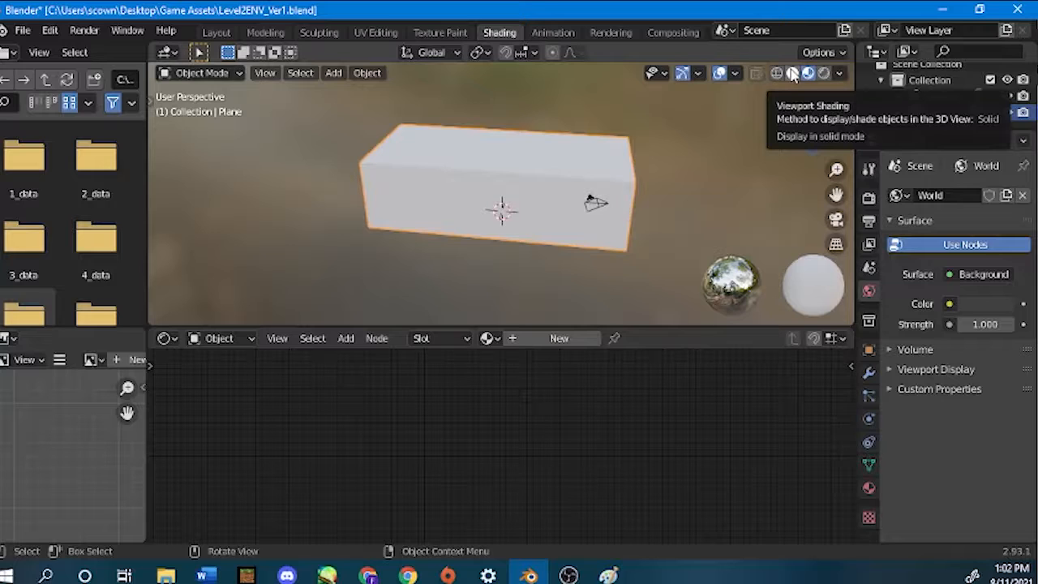
Compare the box in Solid and Material Preview shading, ending in Material Preview, and enlarge the Outliner area.
left_click(792, 74)
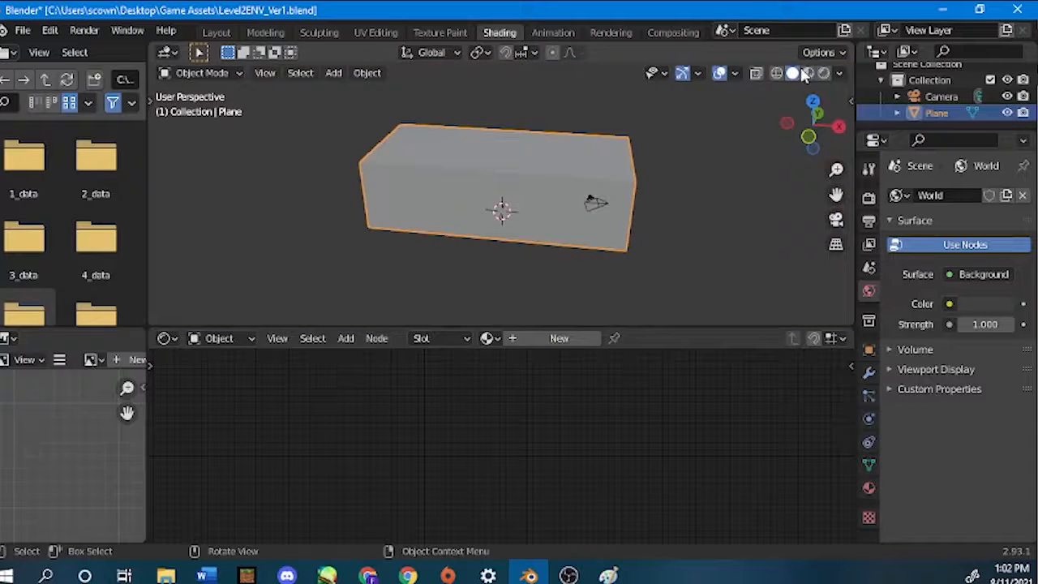
left_click(807, 73)
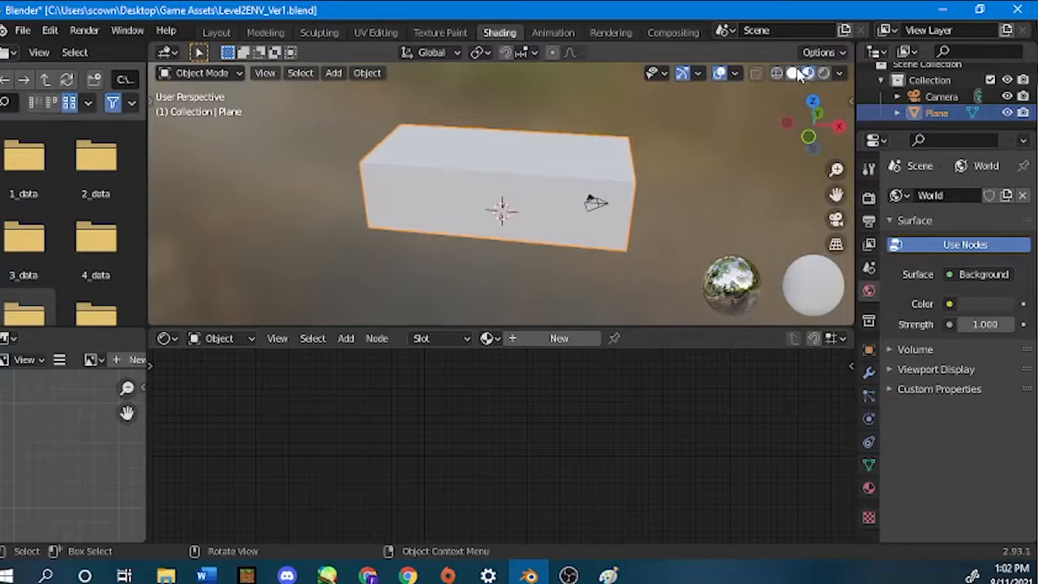
left_click(793, 73)
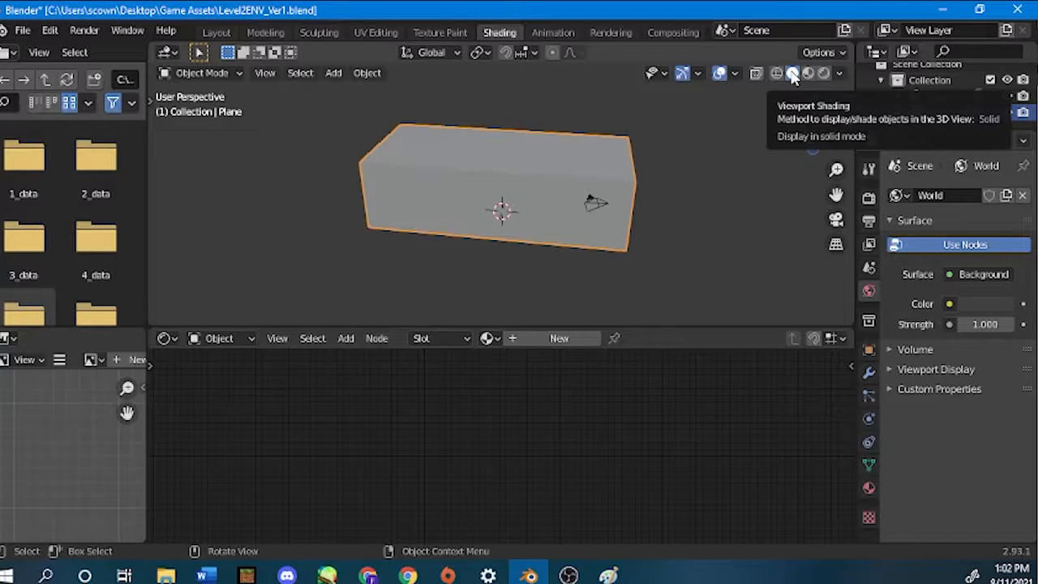
left_click(807, 73)
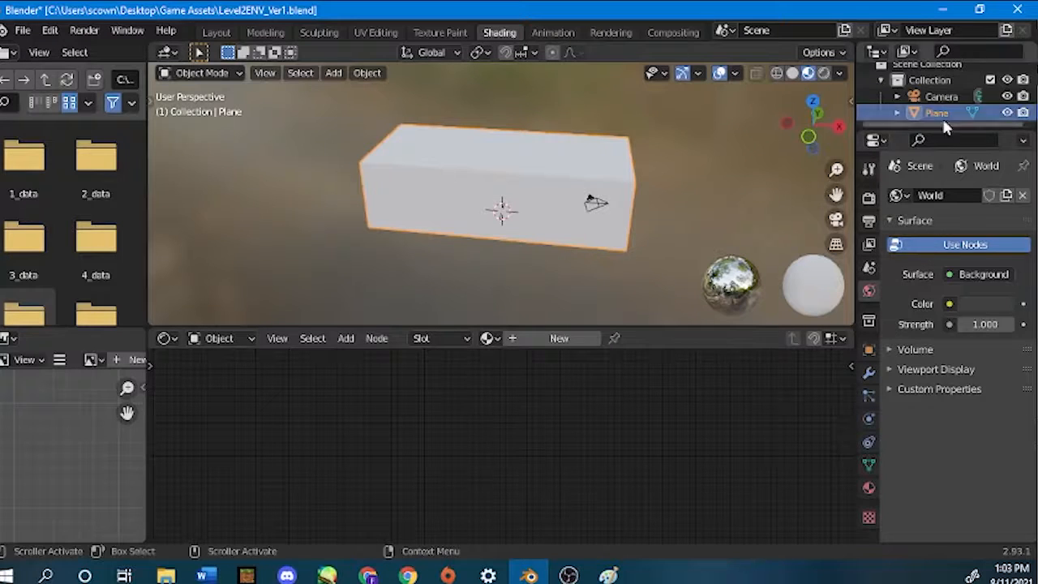
left_click_drag(910, 130, 926, 178)
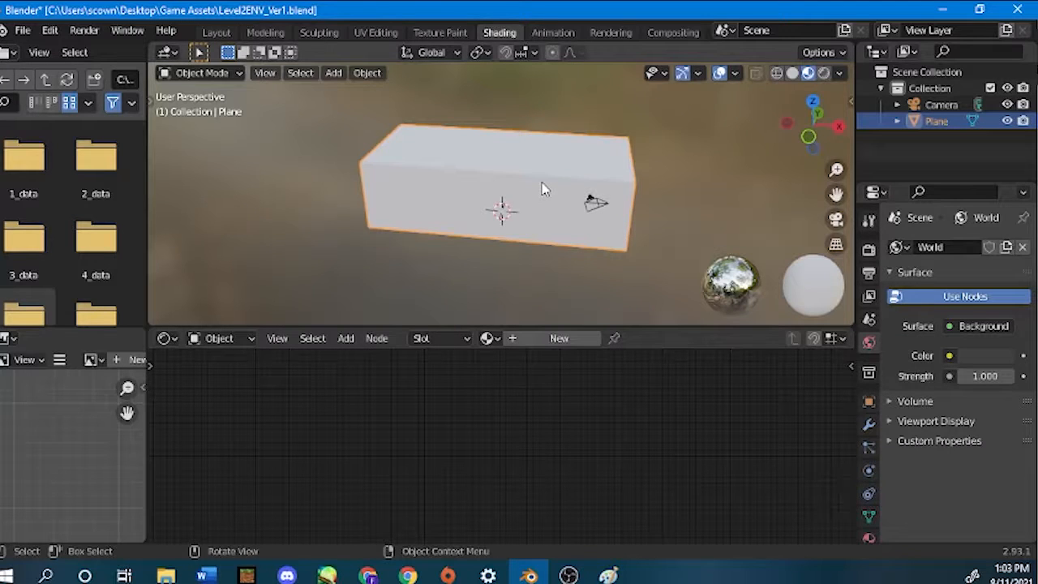
left_click(554, 339)
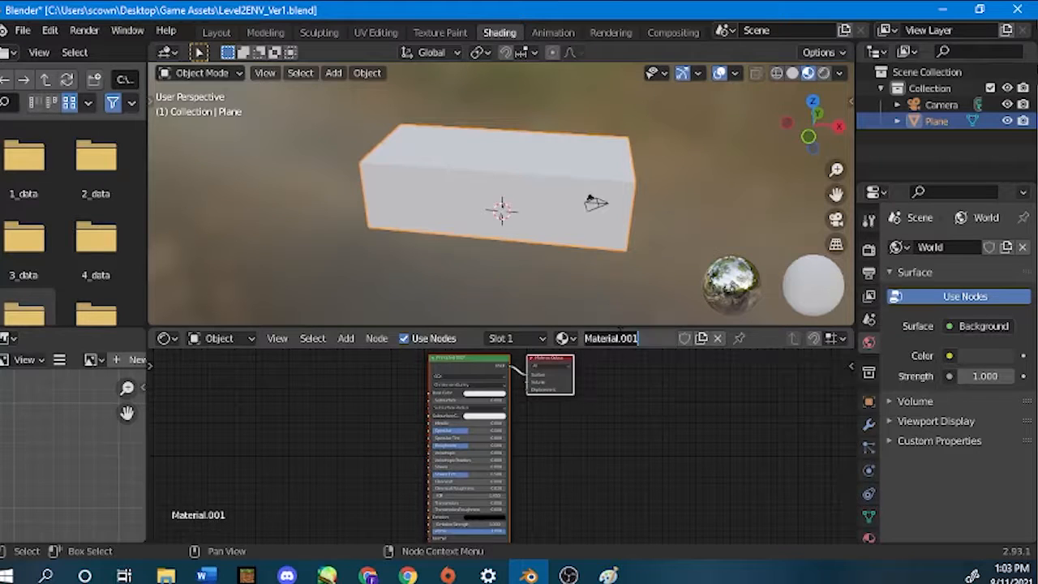
left_click(646, 338)
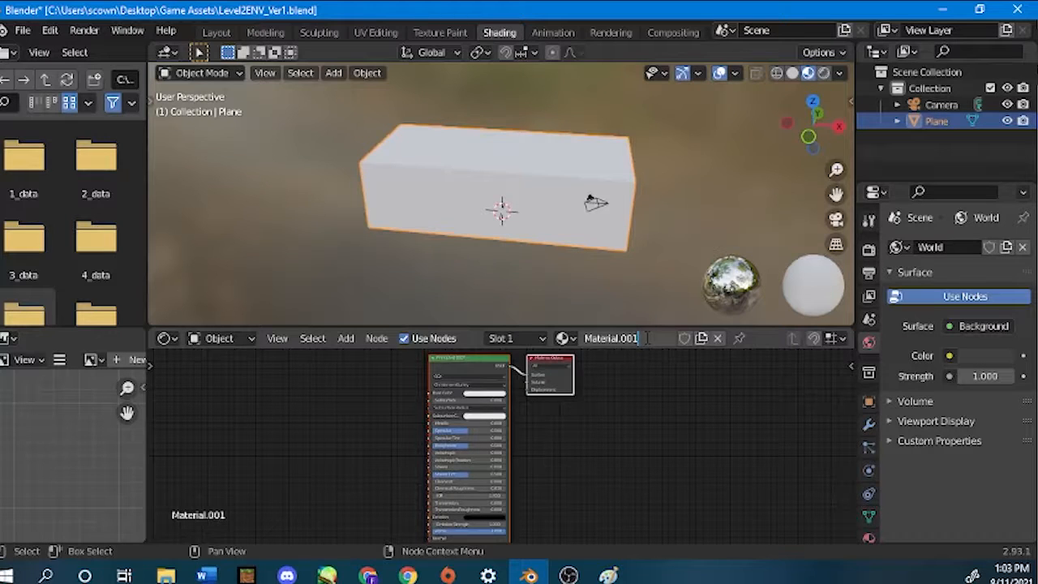
left_click(607, 404)
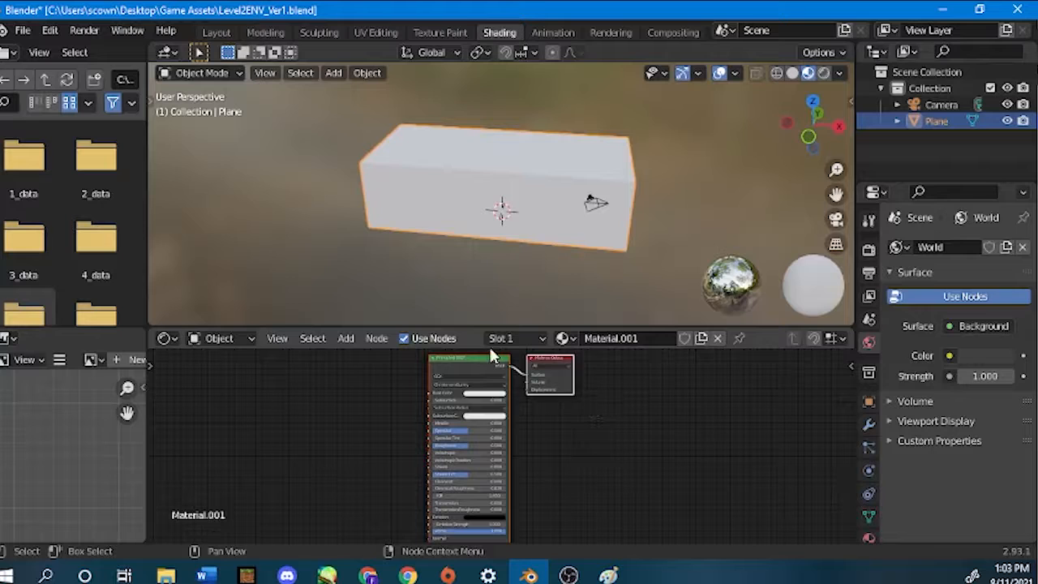
key("ctrl+z")
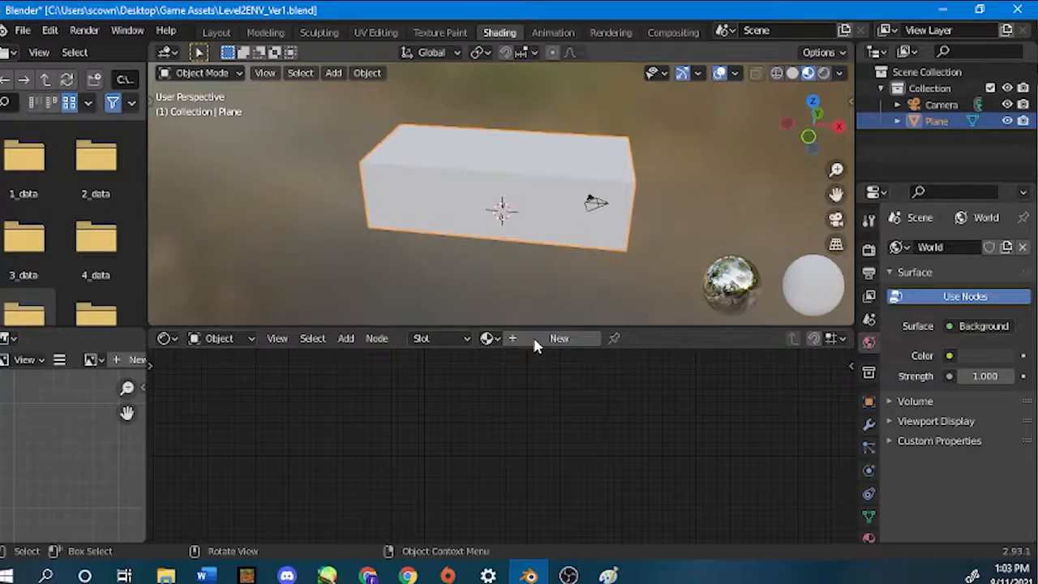
Create a new material for the box and frame its Principled BSDF and Material Output nodes.
left_click(588, 339)
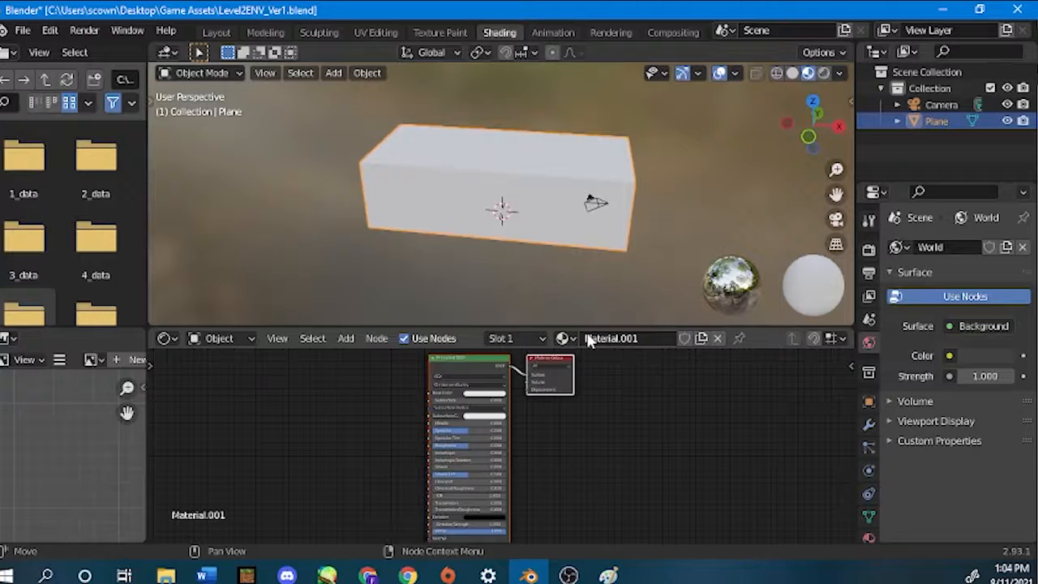
scroll(586, 394, "down", 1)
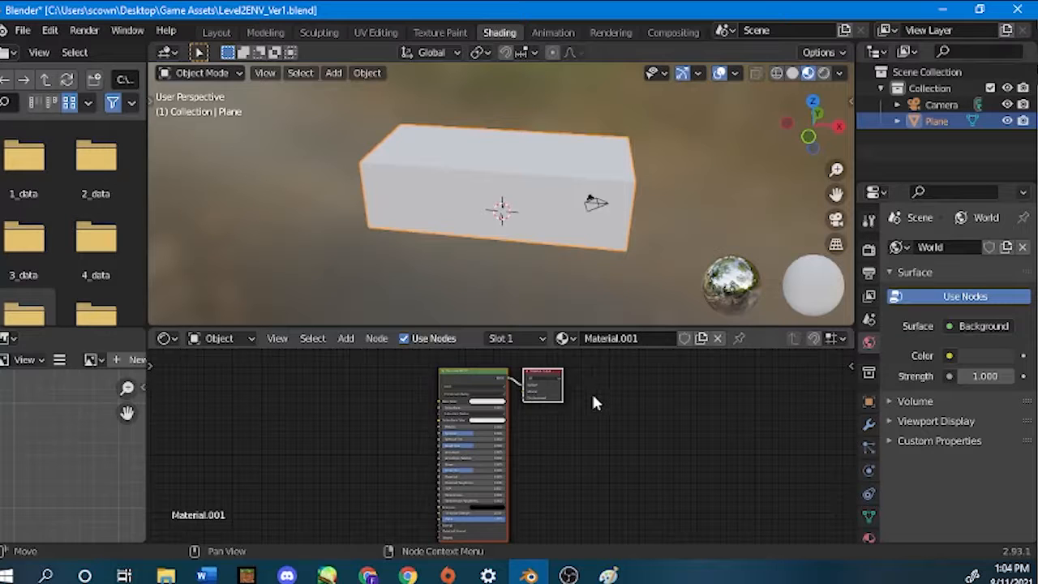
scroll(592, 392, "up", 8)
middle_click_drag(609, 394, 582, 476)
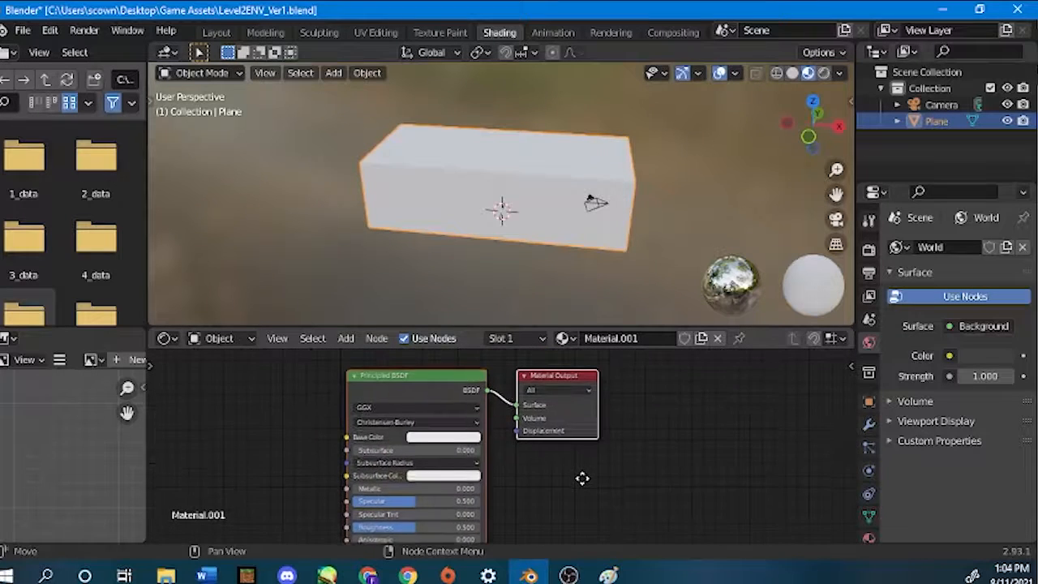
middle_click_drag(583, 416, 578, 430)
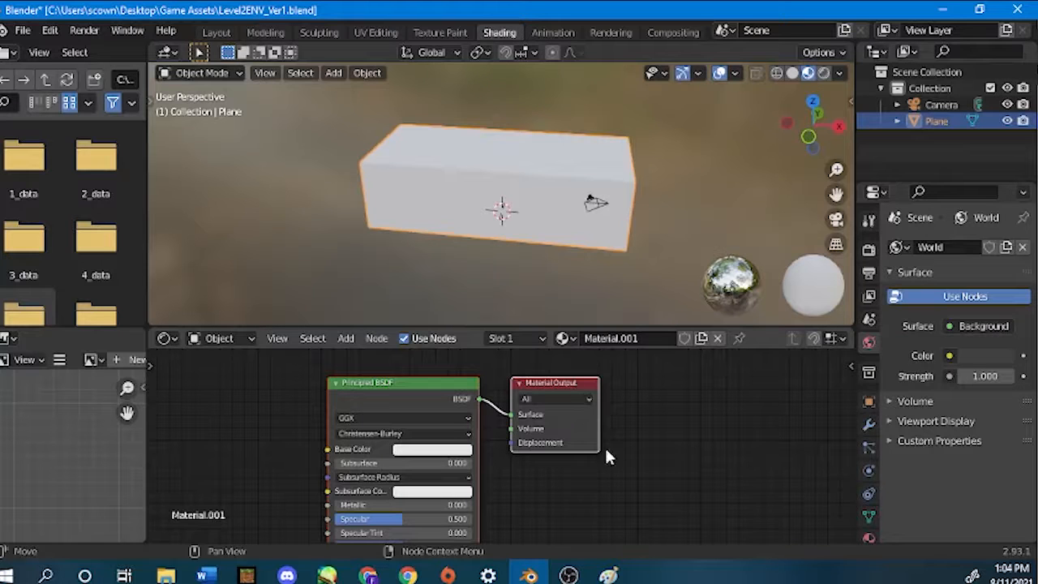
scroll(604, 445, "down", 2)
scroll(549, 450, "up", 3)
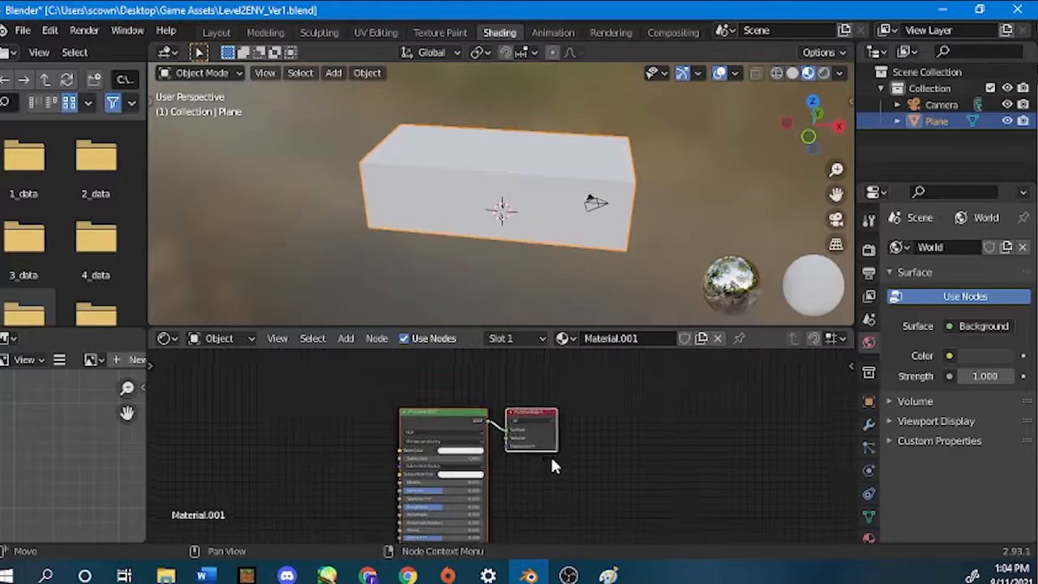
Examine the Principled BSDF and Material Output nodes of the new material, selecting each one and both together.
middle_click_drag(550, 455, 637, 477)
scroll(639, 480, "down", 1)
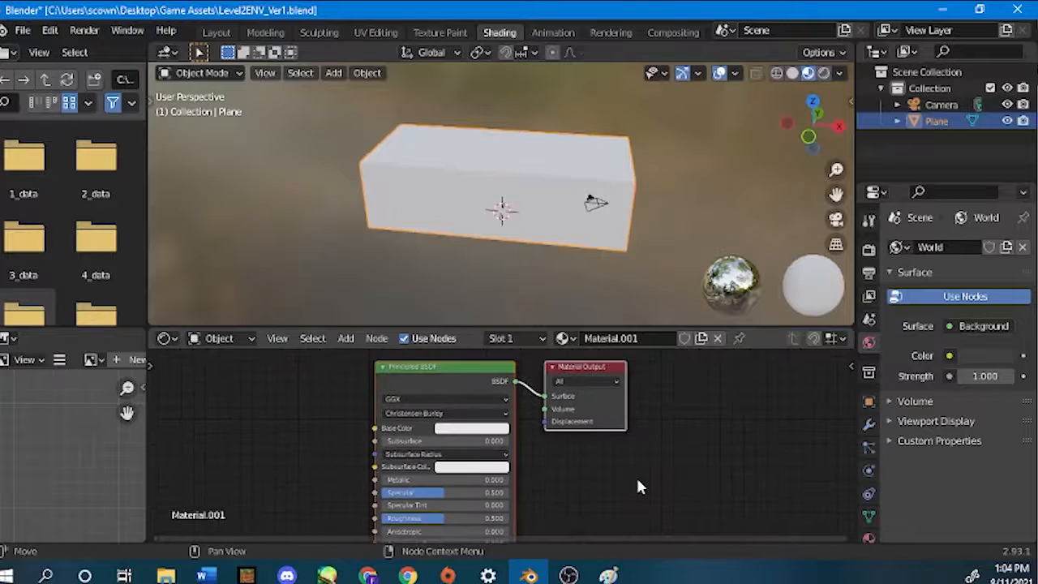
middle_click_drag(391, 374, 438, 411, "ctrl")
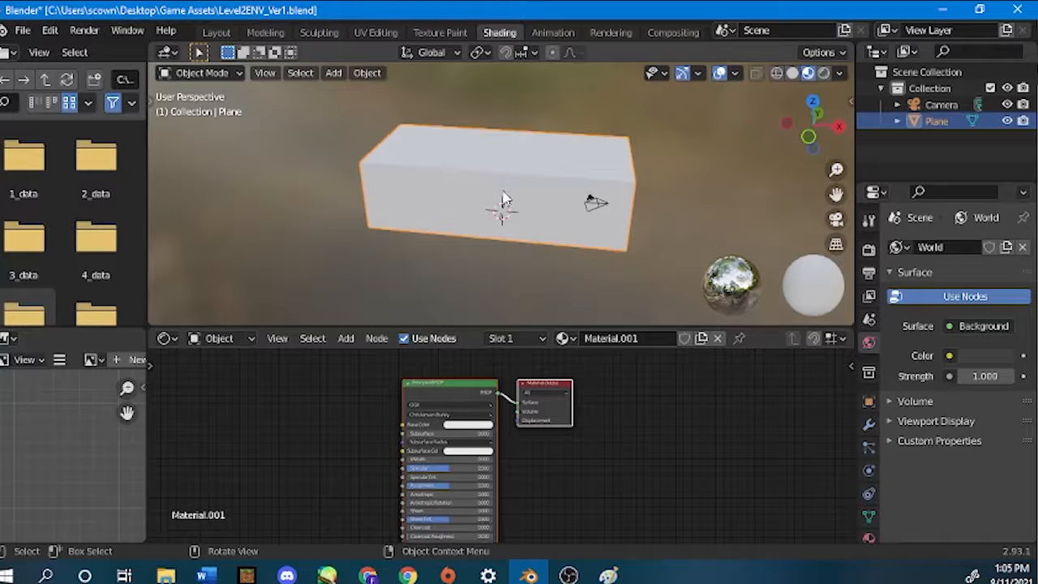
left_click(420, 388)
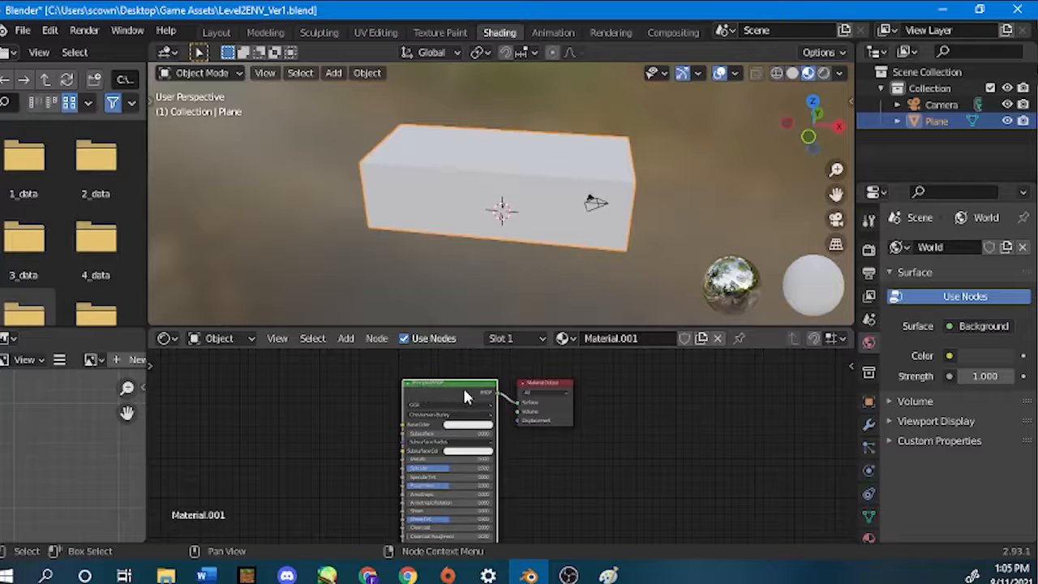
left_click(531, 385)
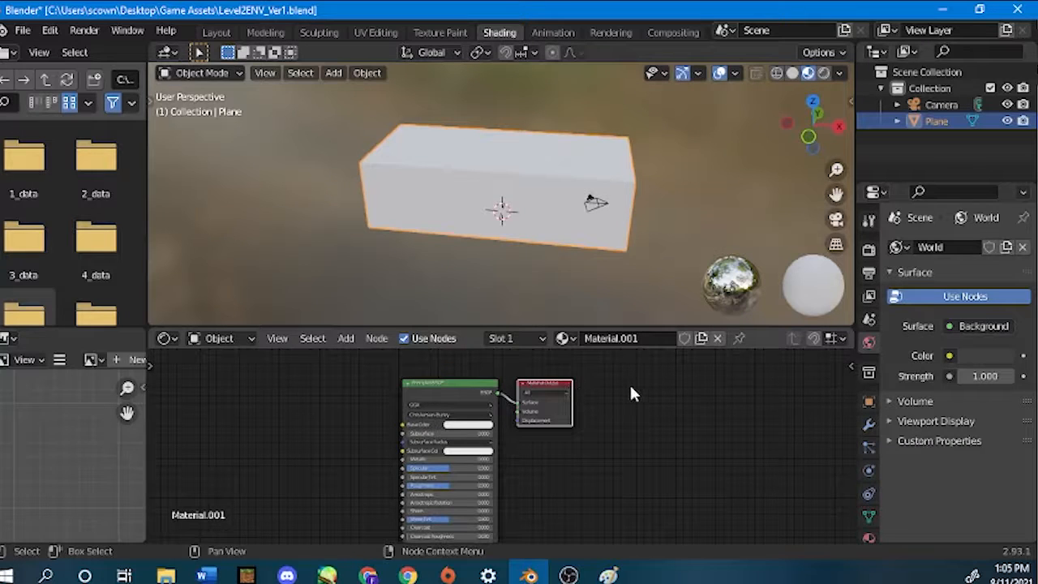
left_click_drag(351, 371, 635, 516)
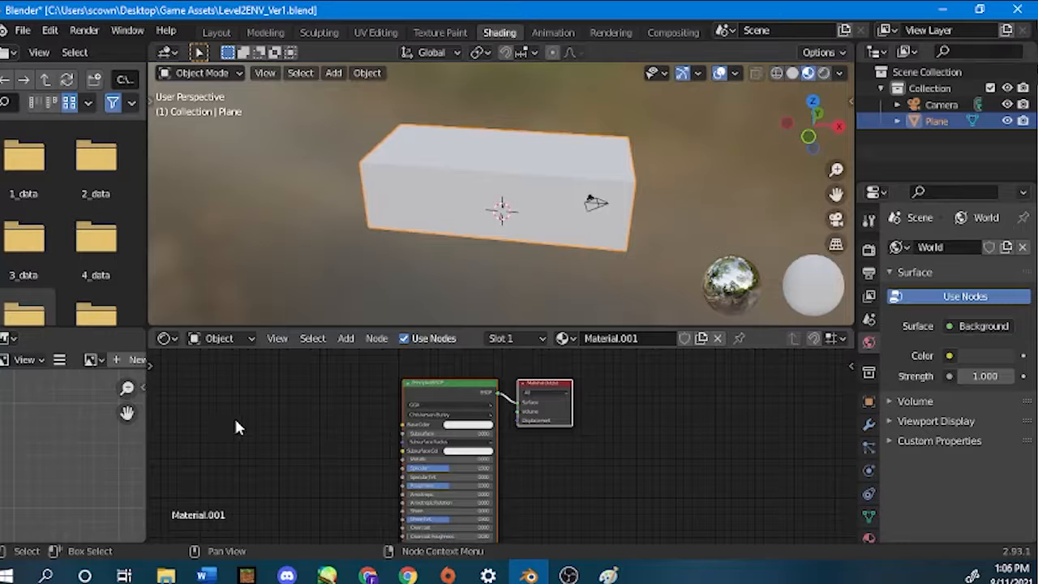
scroll(235, 419, "down", 1)
scroll(331, 458, "up", 3)
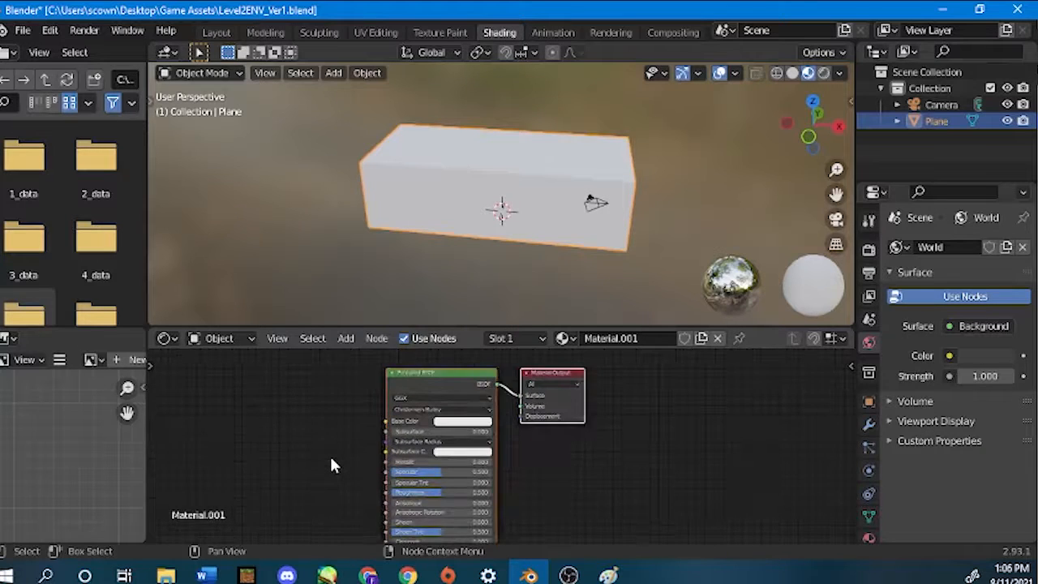
scroll(331, 465, "up", 1)
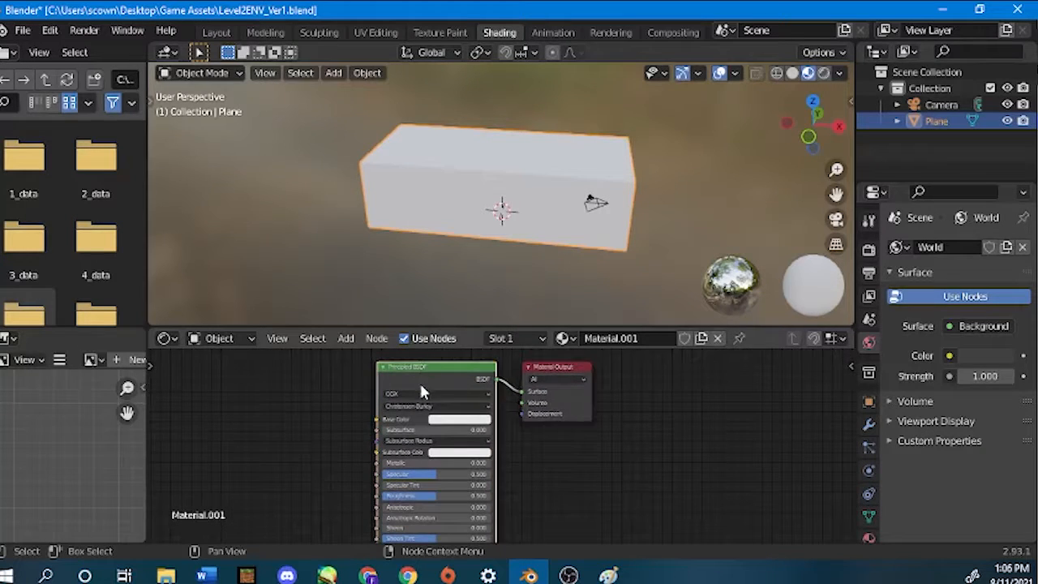
scroll(486, 422, "down", 2)
Move the Principled BSDF node up and away from the Material Output node to spread out their connection.
middle_click_drag(500, 424, 499, 493)
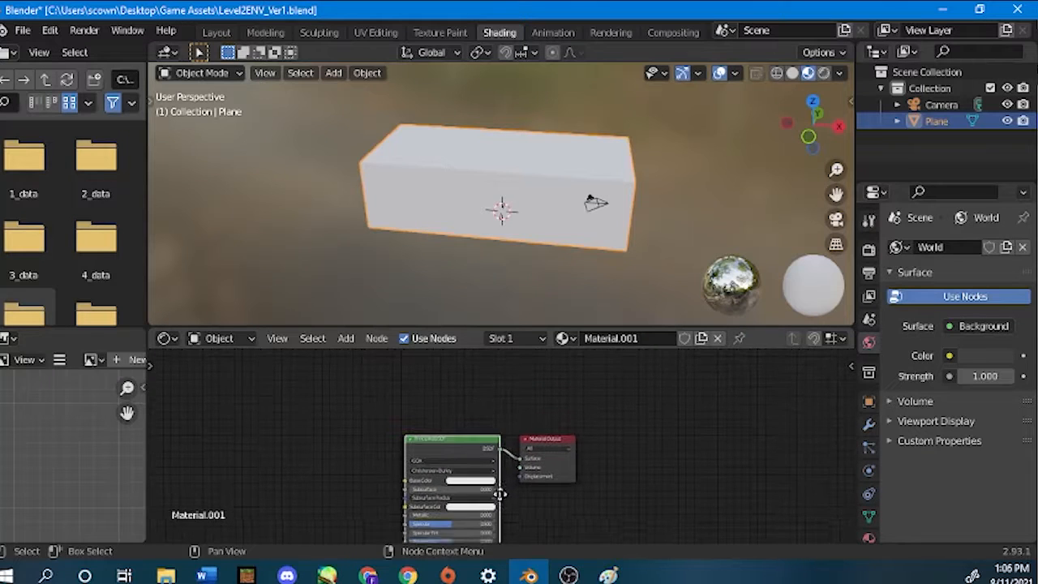
left_click_drag(440, 445, 392, 382)
scroll(471, 441, "down", 1)
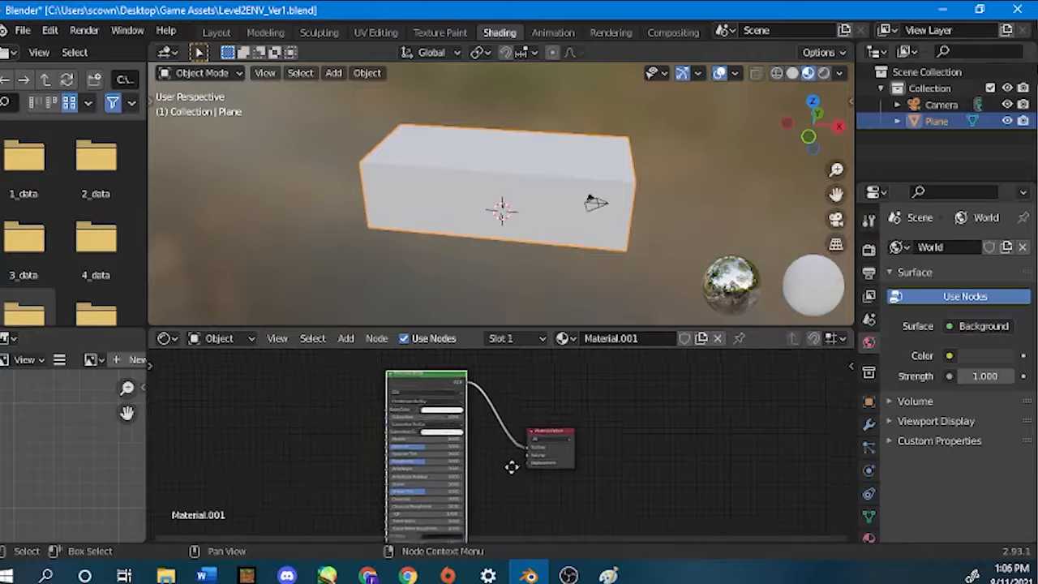
middle_click_drag(508, 468, 538, 457)
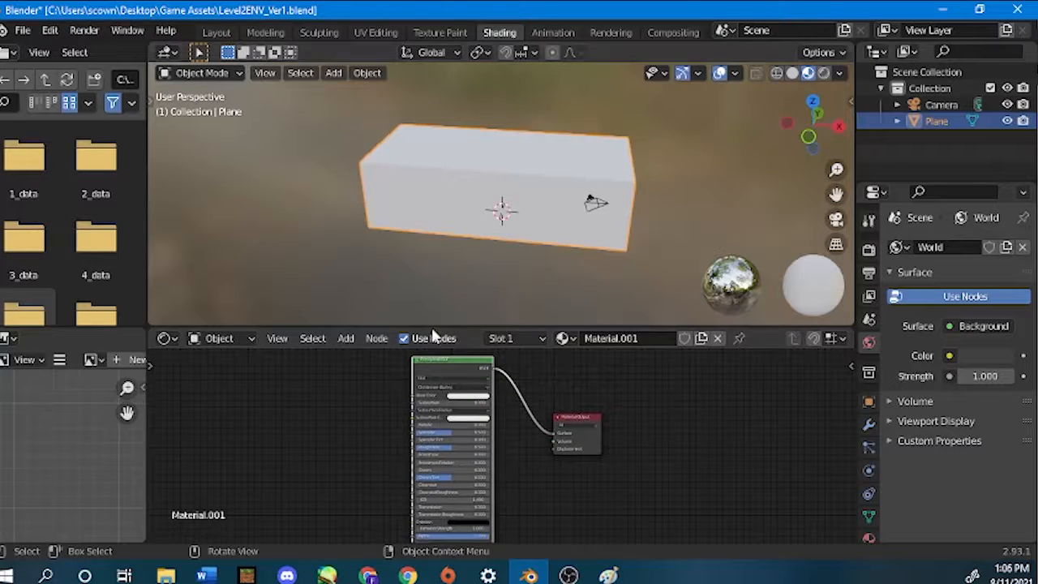
Enlarge the Shader Editor area for a closer view of the nodes, keeping the box partly visible in the 3D viewport.
left_click_drag(427, 328, 426, 124)
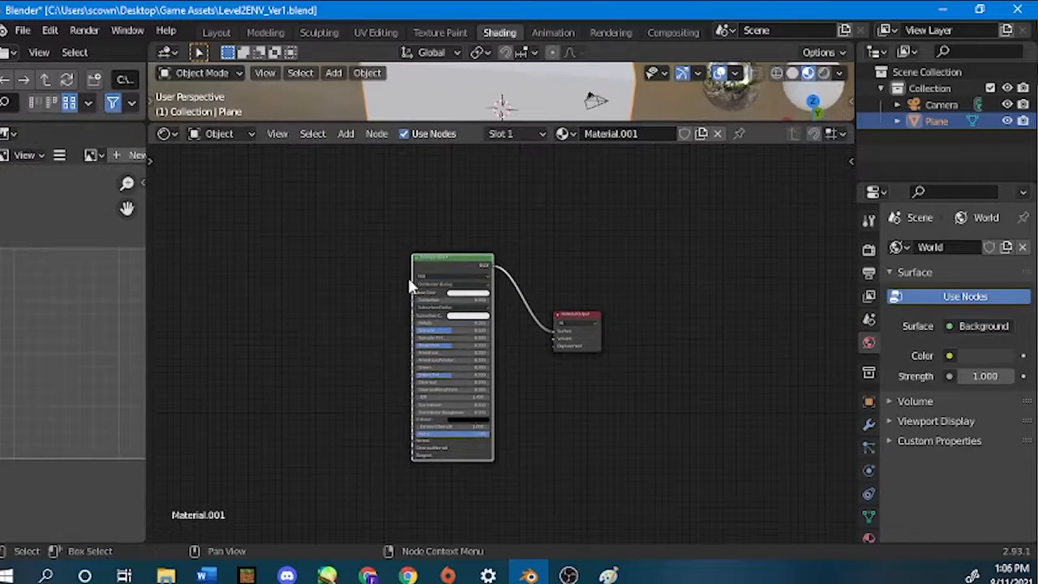
scroll(418, 326, "up", 2)
scroll(416, 327, "up", 3)
right_click(450, 321)
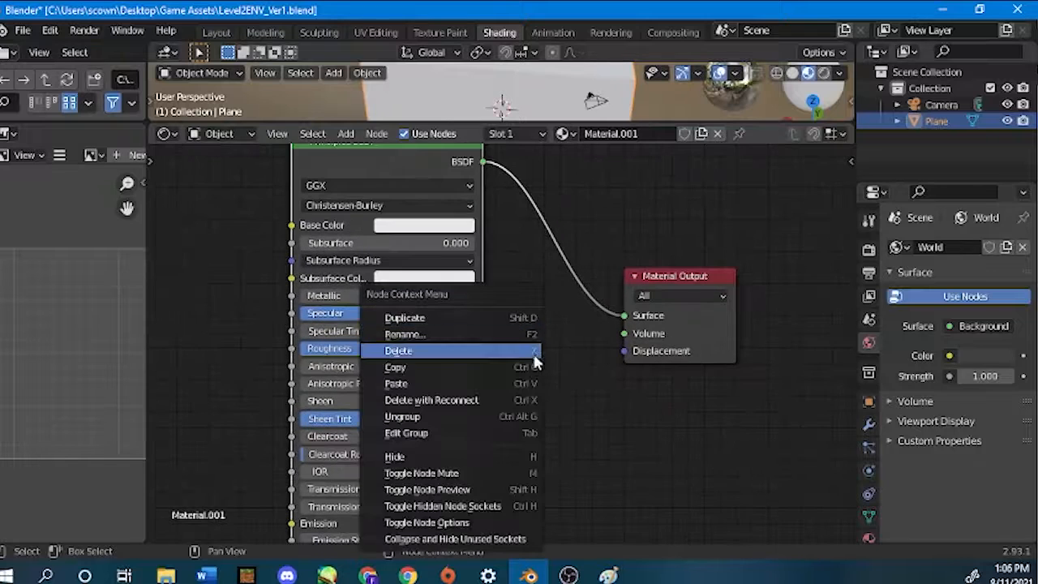
middle_click_drag(518, 231, 577, 328)
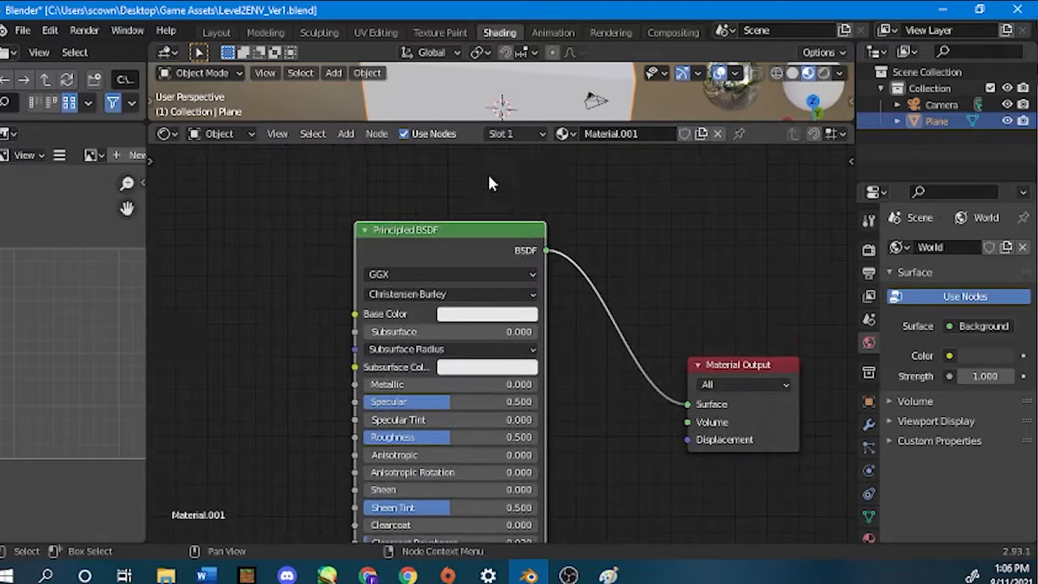
left_click_drag(444, 123, 488, 197)
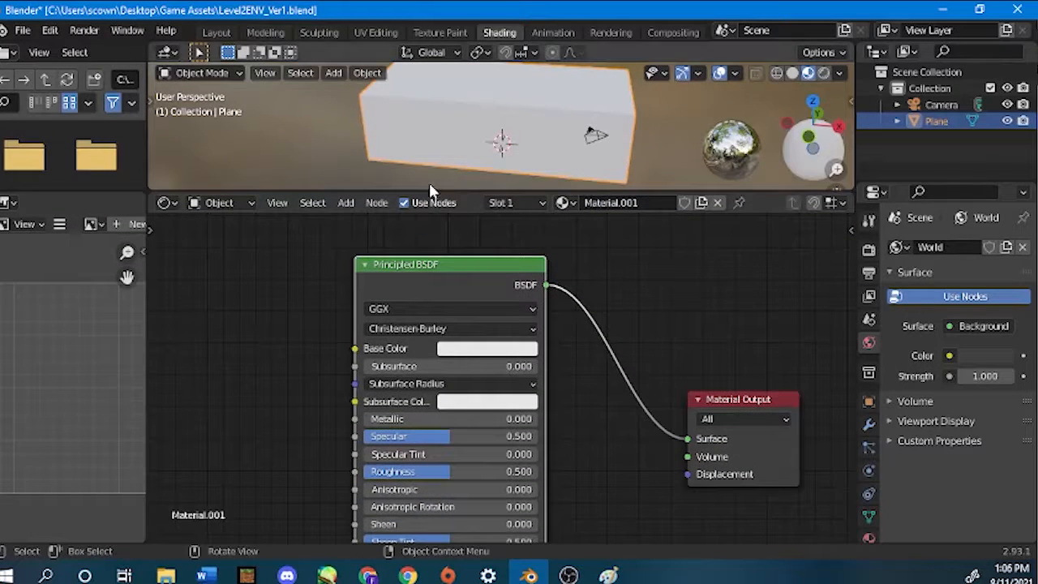
Reposition the Principled BSDF node slightly higher than the Material Output node, with all its inputs in view.
left_click_drag(434, 267, 467, 223)
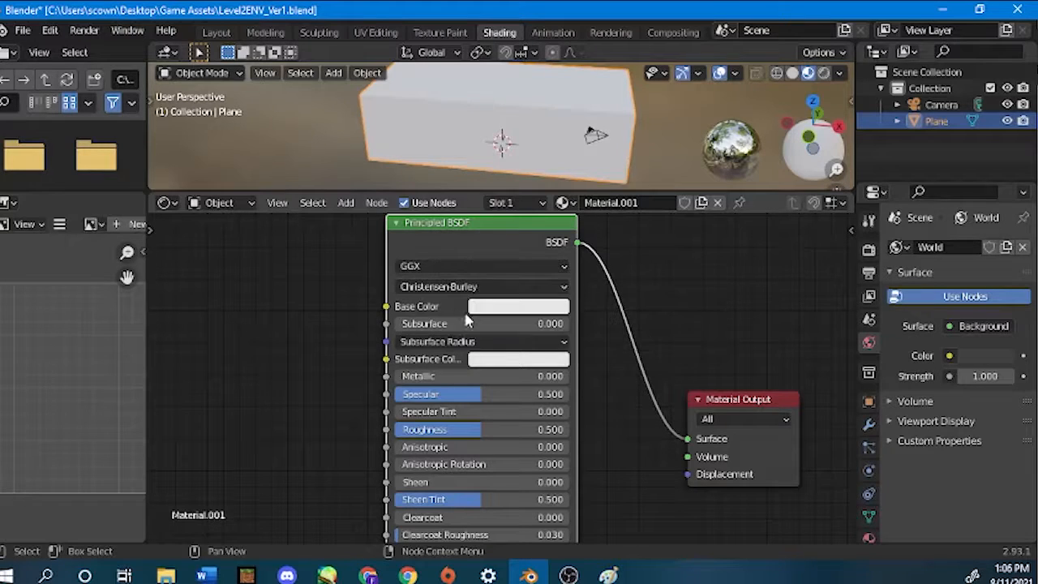
scroll(454, 385, "down", 2)
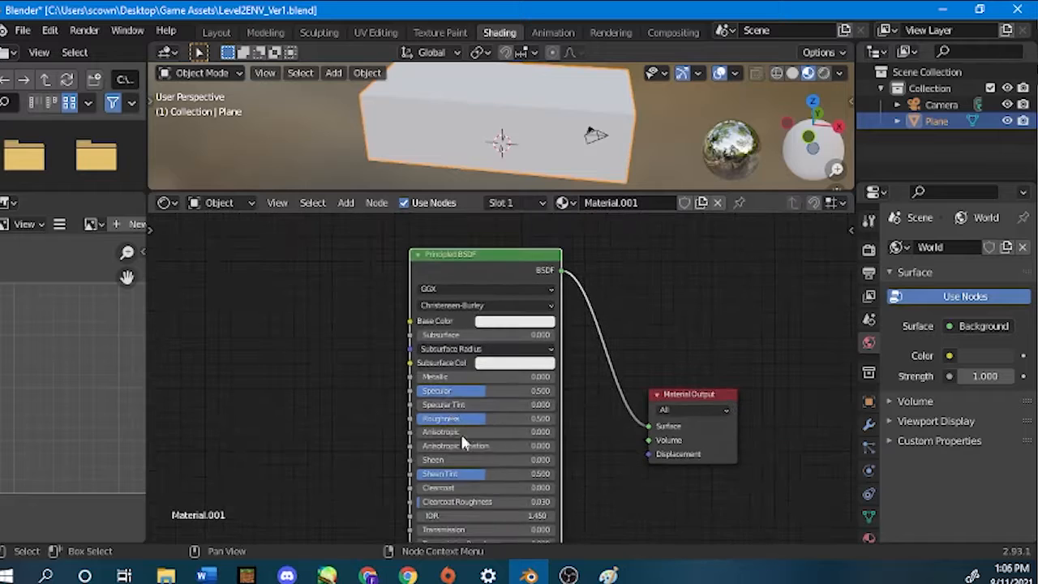
middle_click_drag(573, 505, 573, 456)
scroll(572, 450, "up", 6)
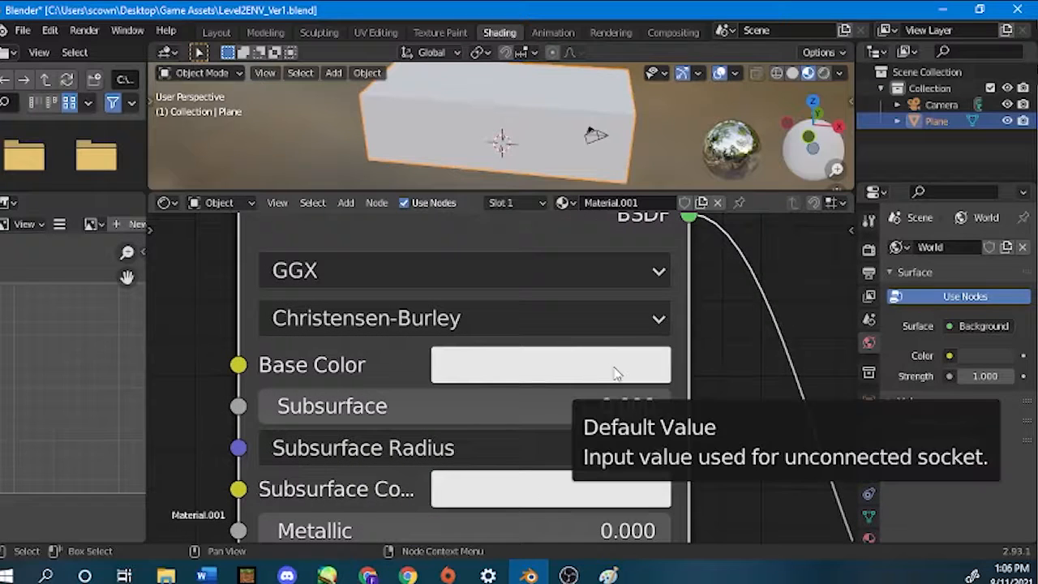
scroll(614, 371, "down", 8)
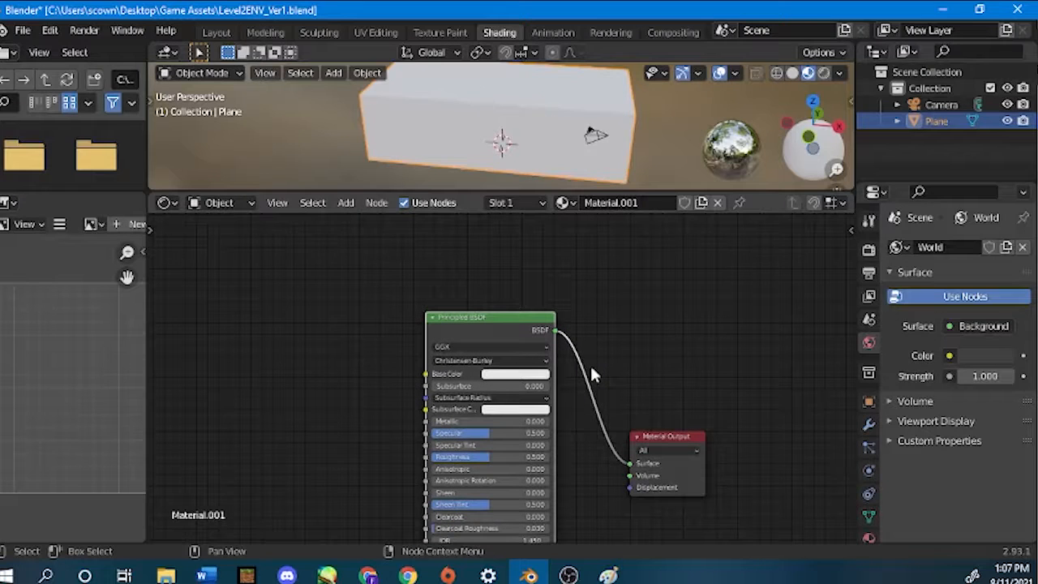
scroll(600, 340, "down", 3)
middle_click_drag(574, 283, 502, 243)
left_click_drag(421, 240, 413, 301)
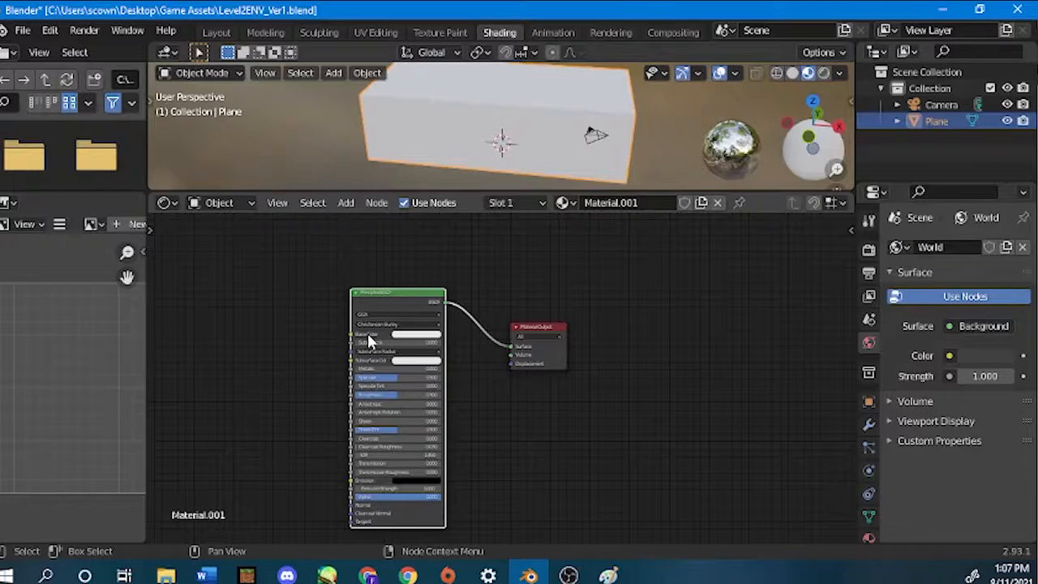
Examine the Base Color input of the Principled BSDF node.
scroll(294, 373, "up", 5)
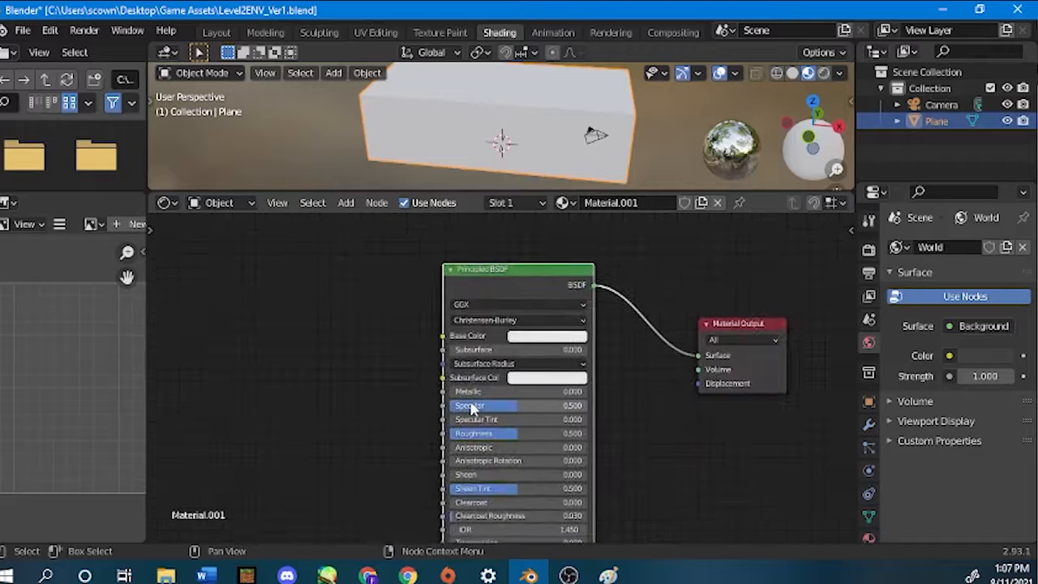
scroll(415, 349, "up", 1)
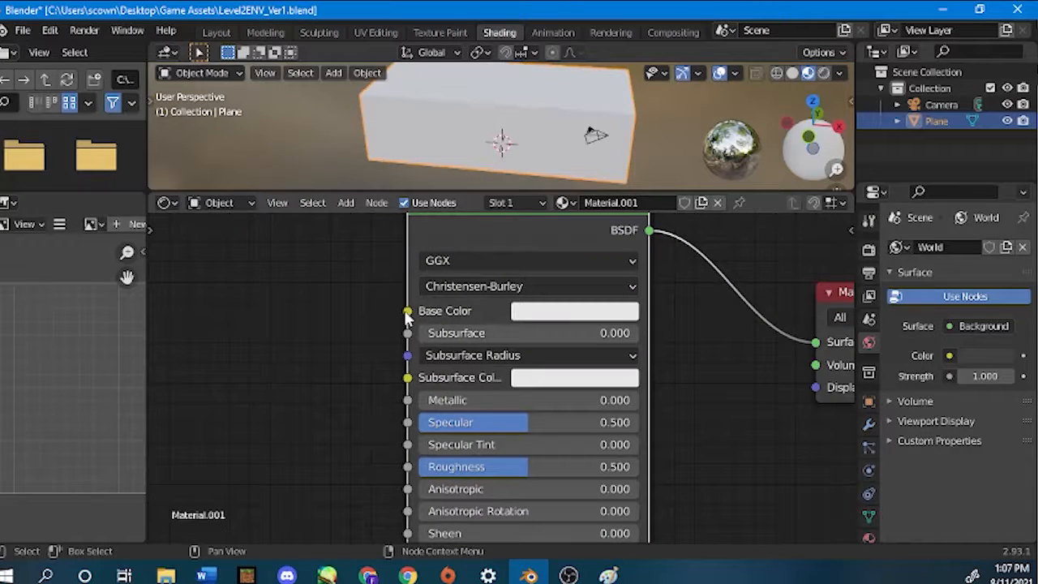
scroll(405, 313, "down", 5)
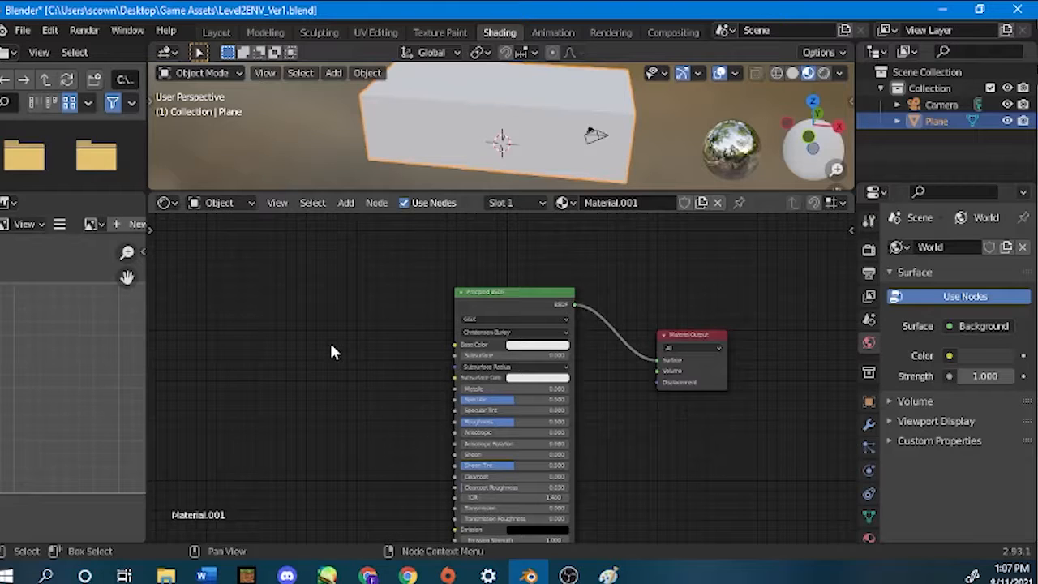
Switch to the browser and open the Free Checker Pattern Texture preview from the "uv map checker texture" image results.
left_click(525, 350)
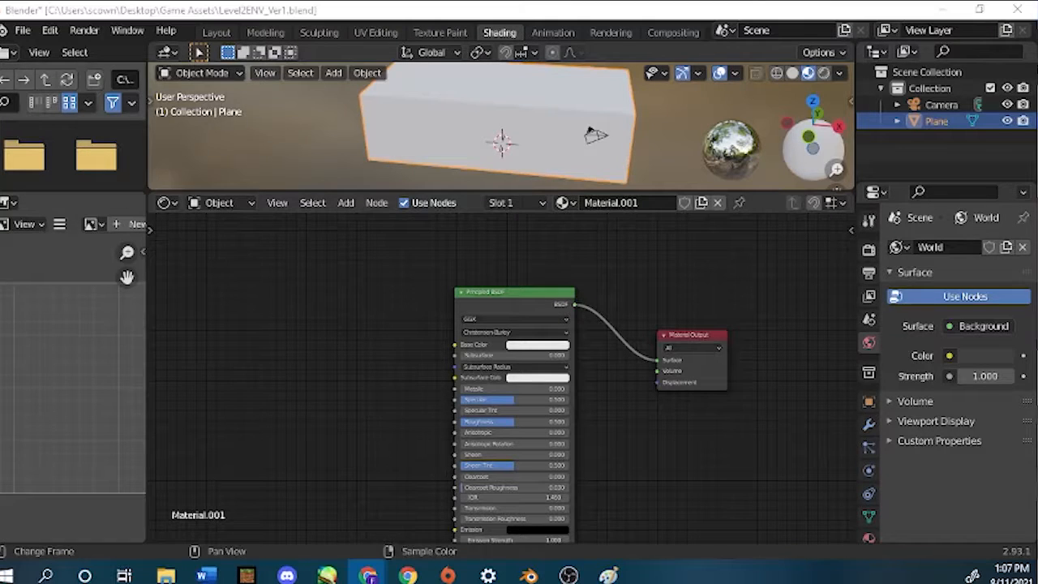
left_click_drag(2, 324, 531, 5)
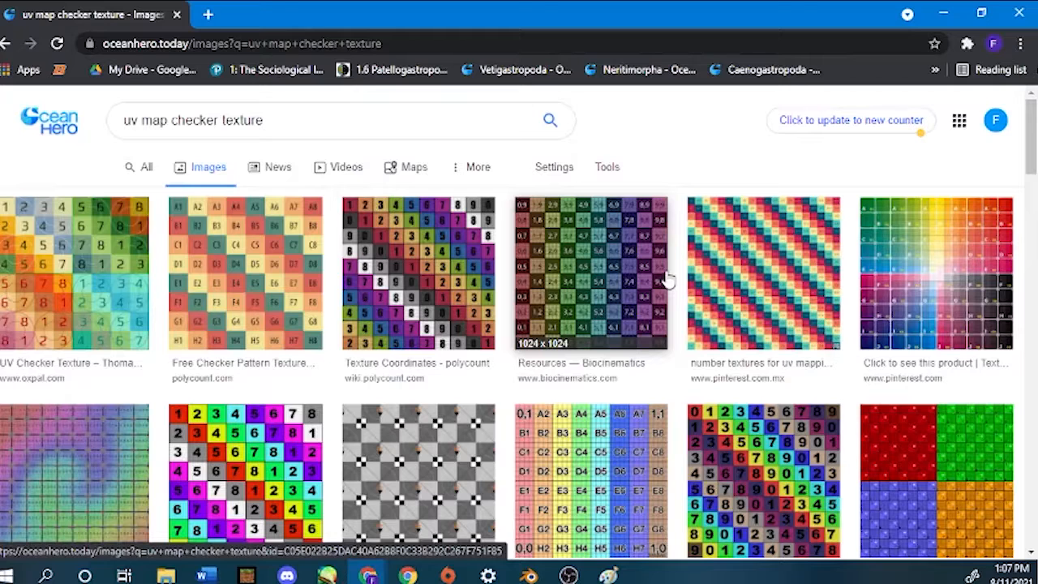
left_click(256, 268)
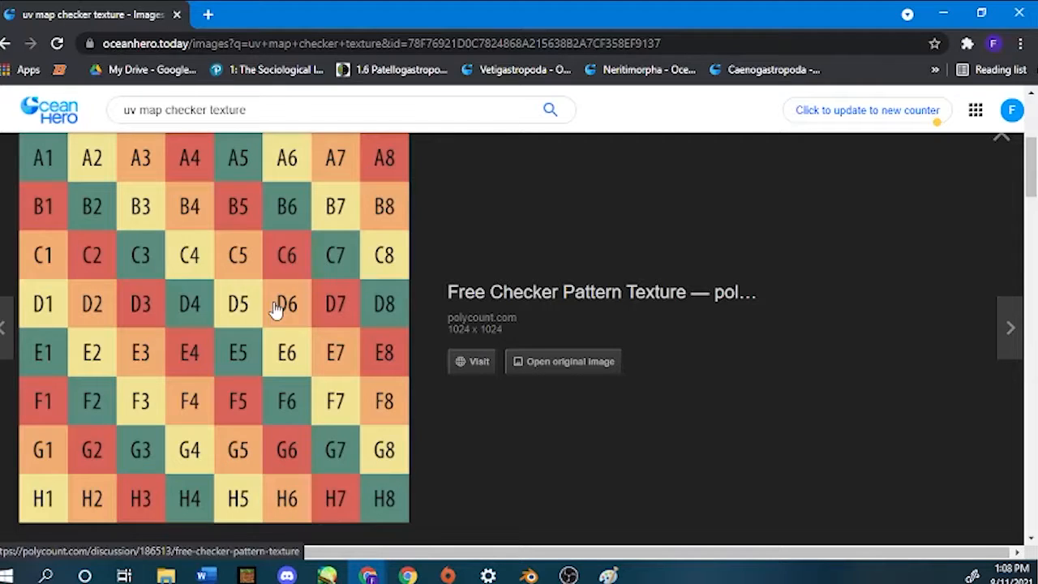
Return to Blender's UV Editing workspace and select the topmost UV island using island selection mode.
left_click(529, 576)
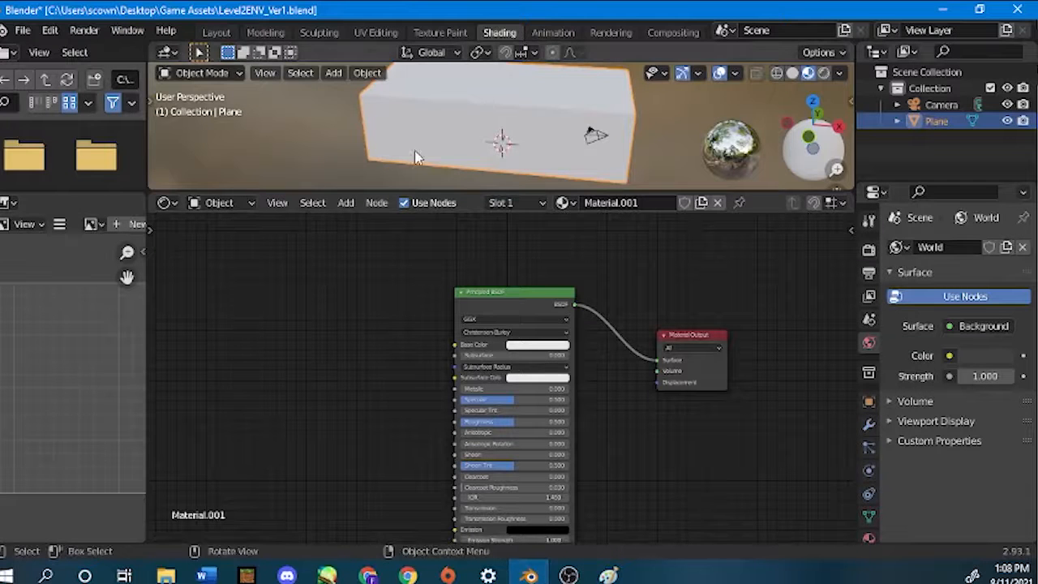
left_click(375, 32)
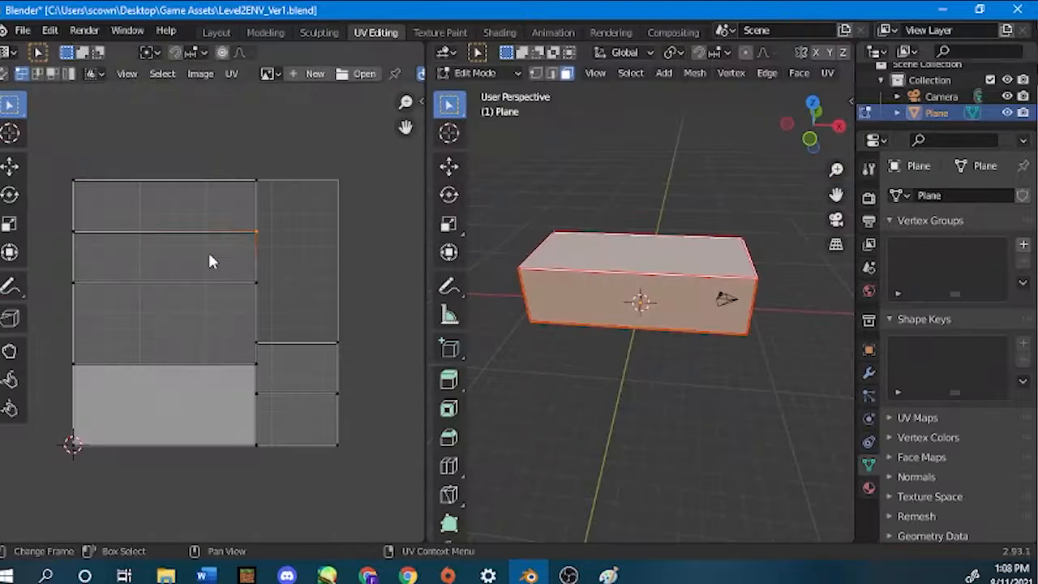
left_click(72, 75)
left_click(135, 195)
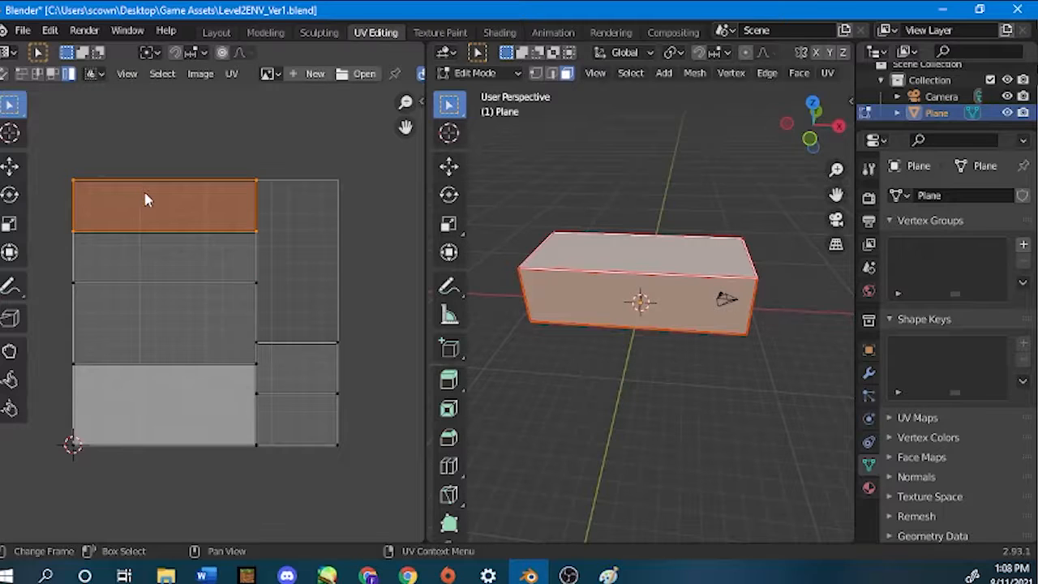
Try moving the topmost UV island partly above the UV square with the Move tool, and undo the move.
left_click_drag(144, 192, 116, 151)
left_click(86, 193)
left_click(10, 165)
left_click_drag(165, 202, 163, 168)
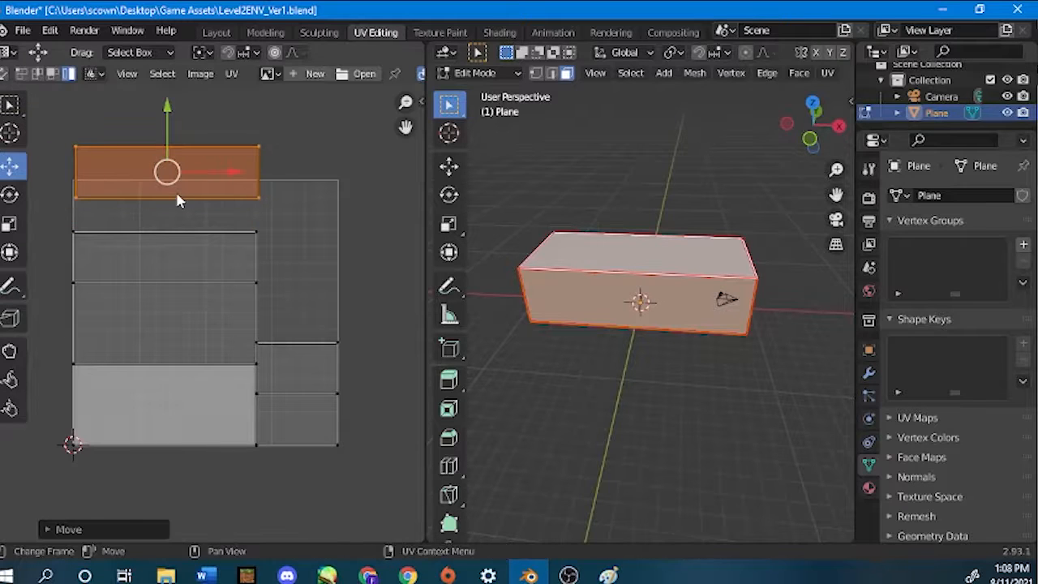
key("ctrl+z")
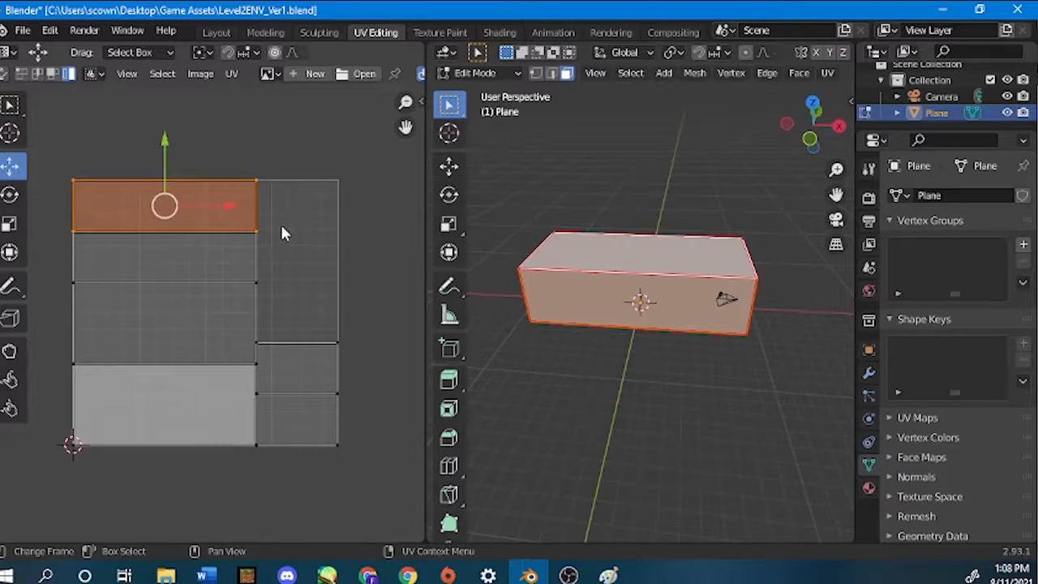
Try shifting the topmost island and isolating the front face's linked selection, and restore the original UV layout with all faces selected.
left_click_drag(158, 195, 172, 170)
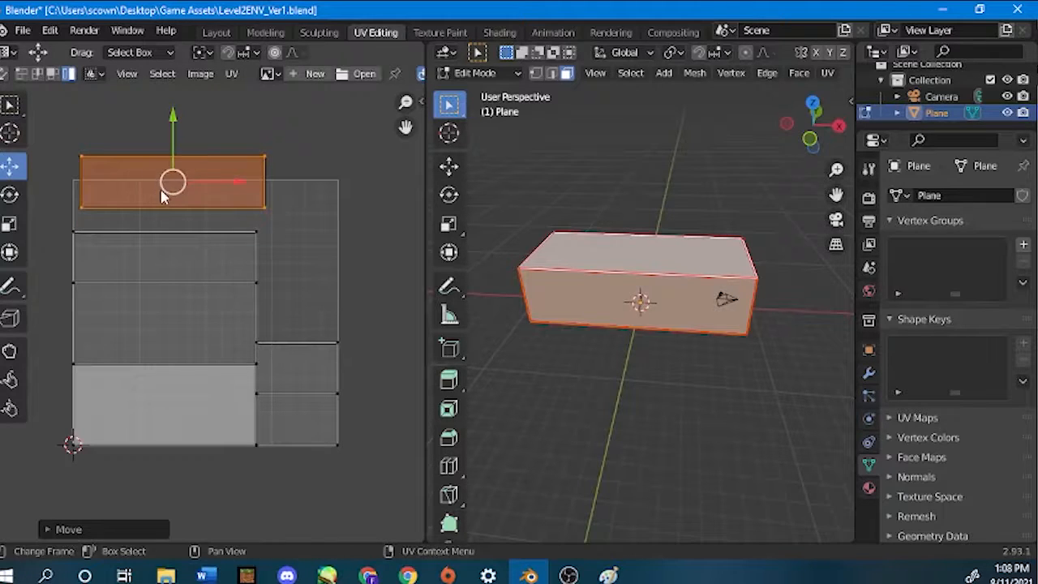
left_click(618, 403)
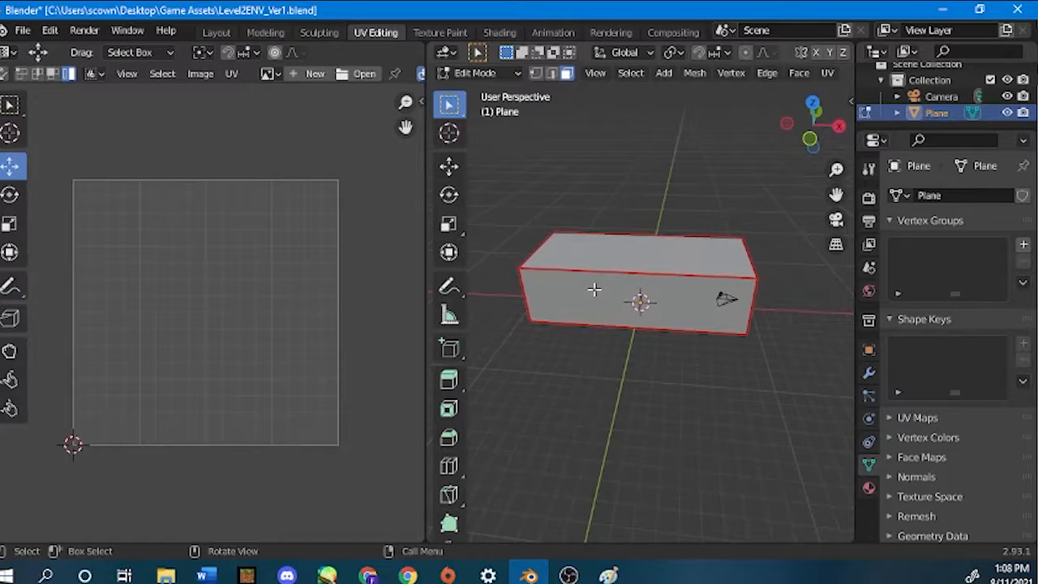
key("l")
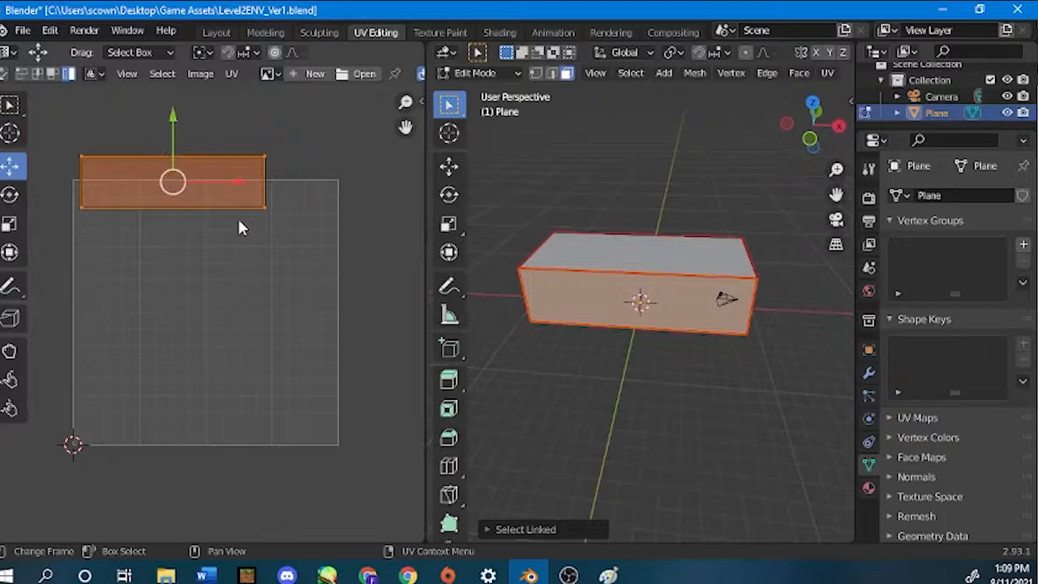
key("ctrl+z")
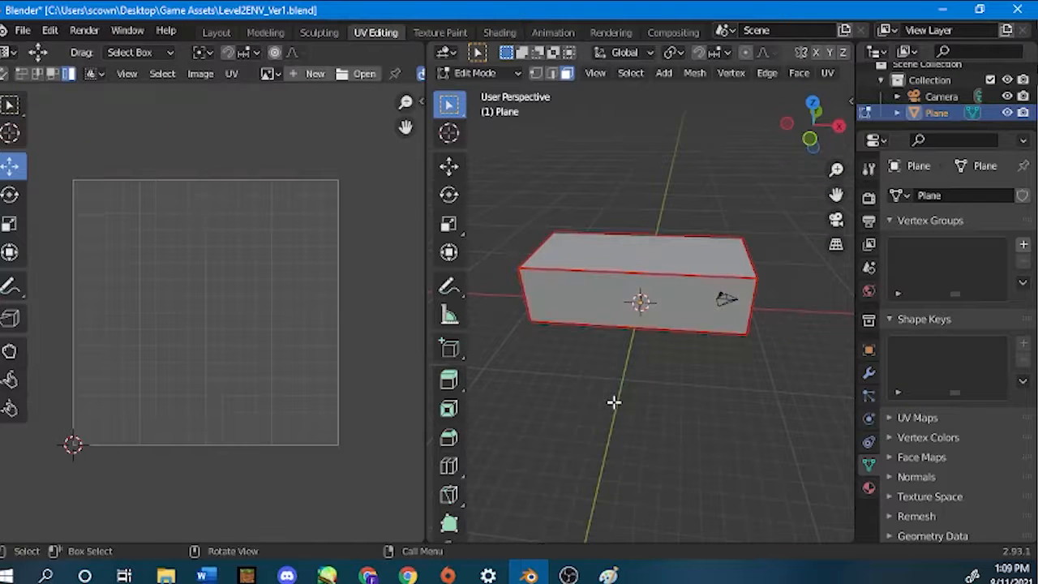
key("a")
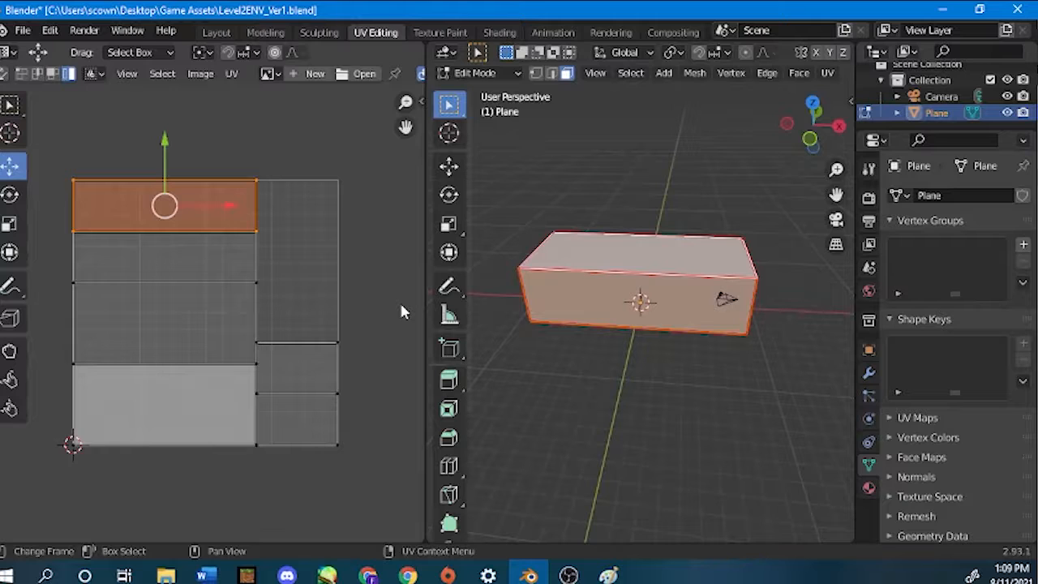
Select the front face of the box alone and switch to the Shading workspace.
left_click(542, 311)
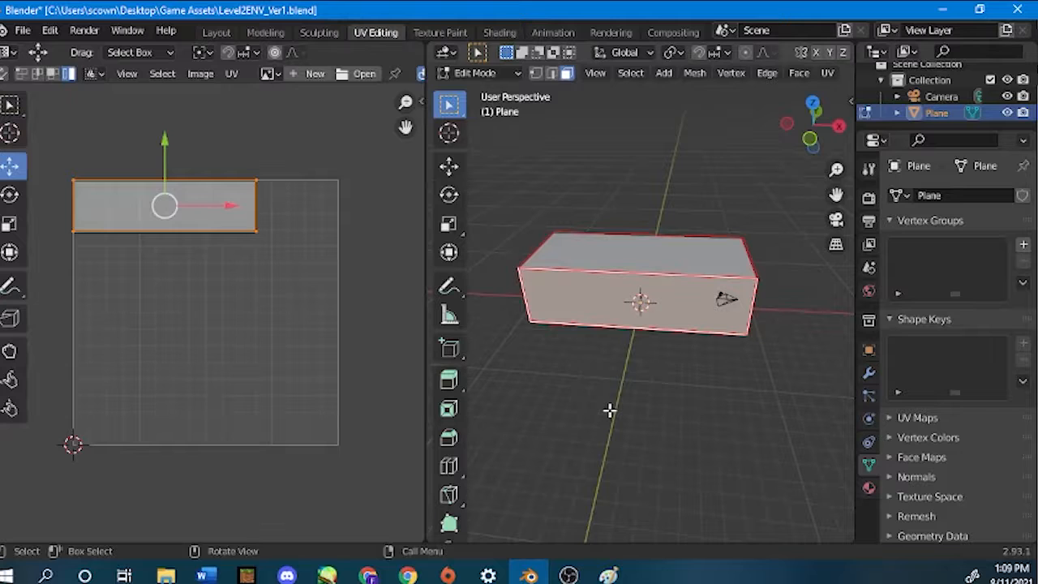
left_click(501, 33)
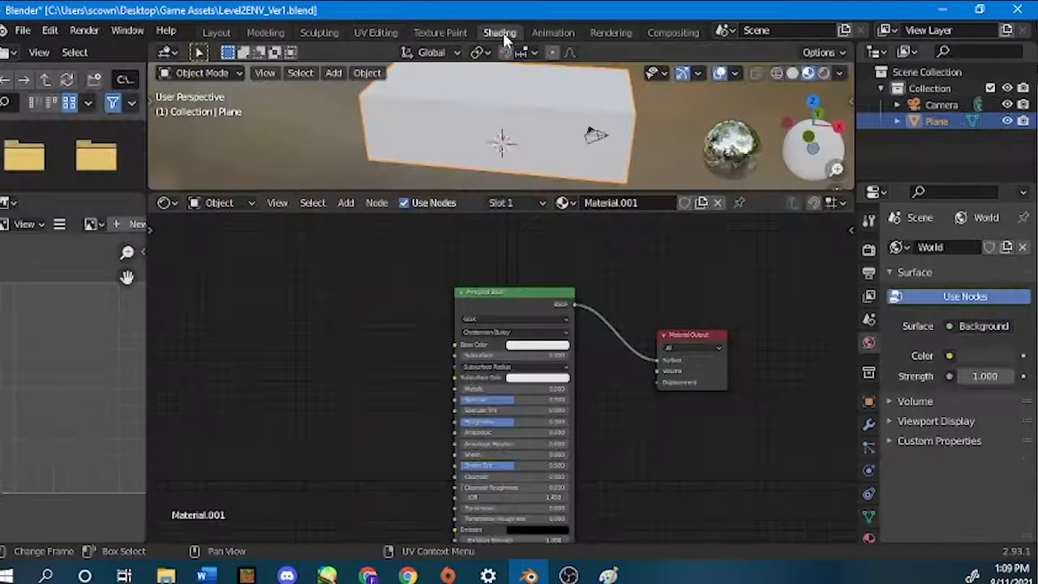
Switch to the browser and close the Free Checker Pattern Texture preview to return to the "uv map checker texture" image results.
left_click(368, 575)
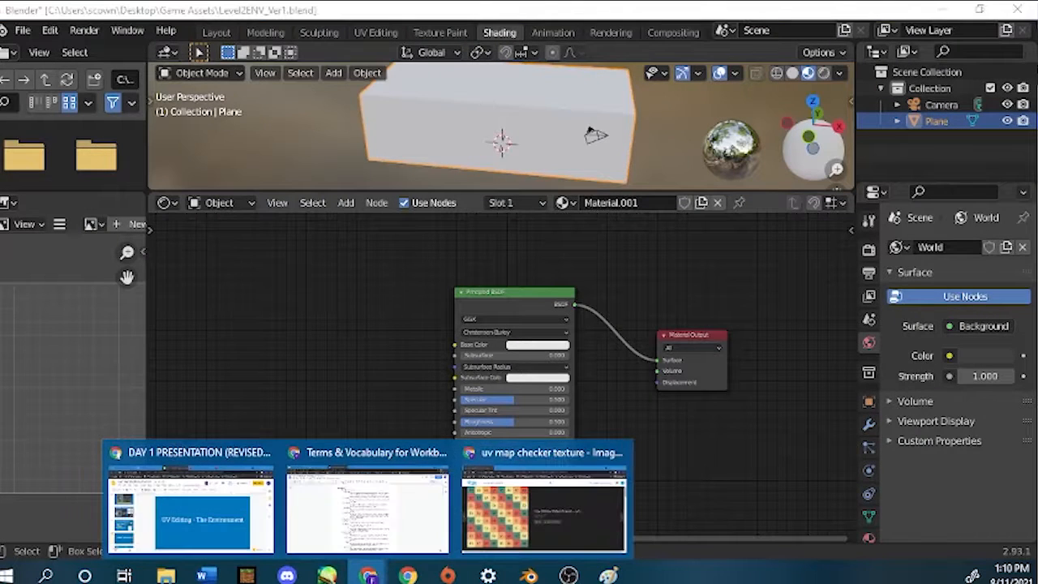
left_click(487, 548)
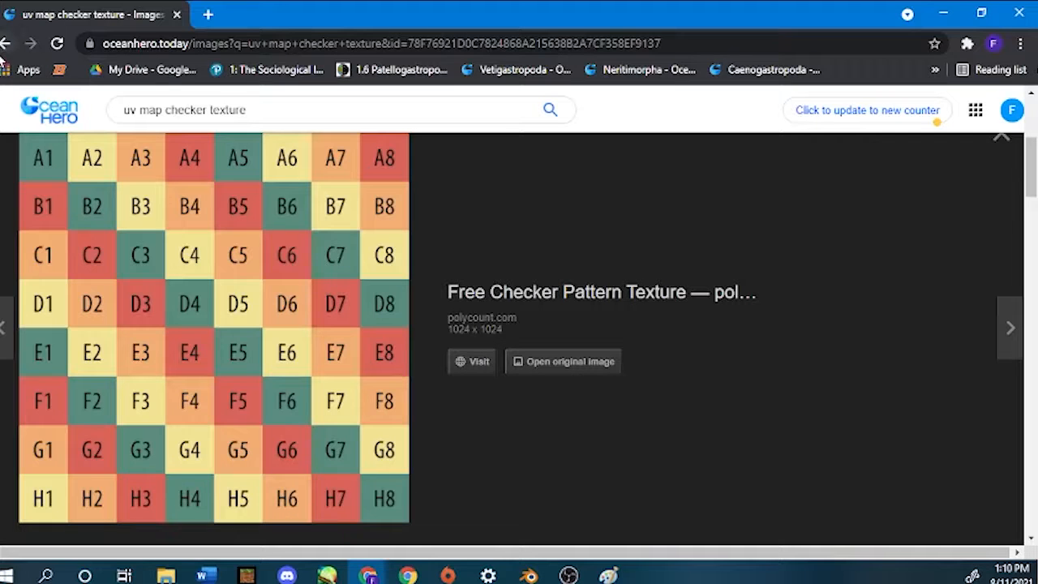
left_click(346, 167)
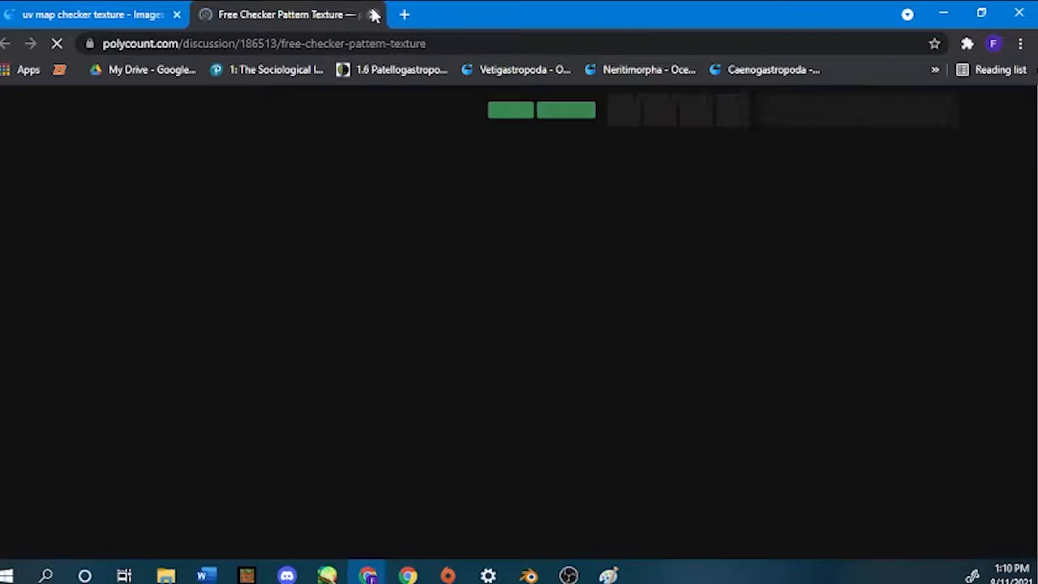
left_click(372, 14)
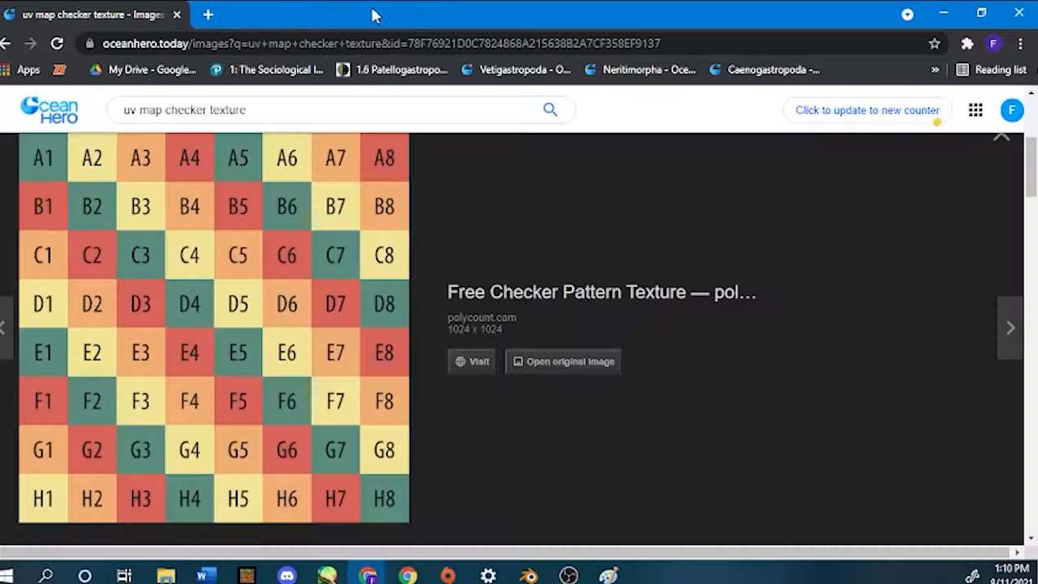
left_click(1002, 152)
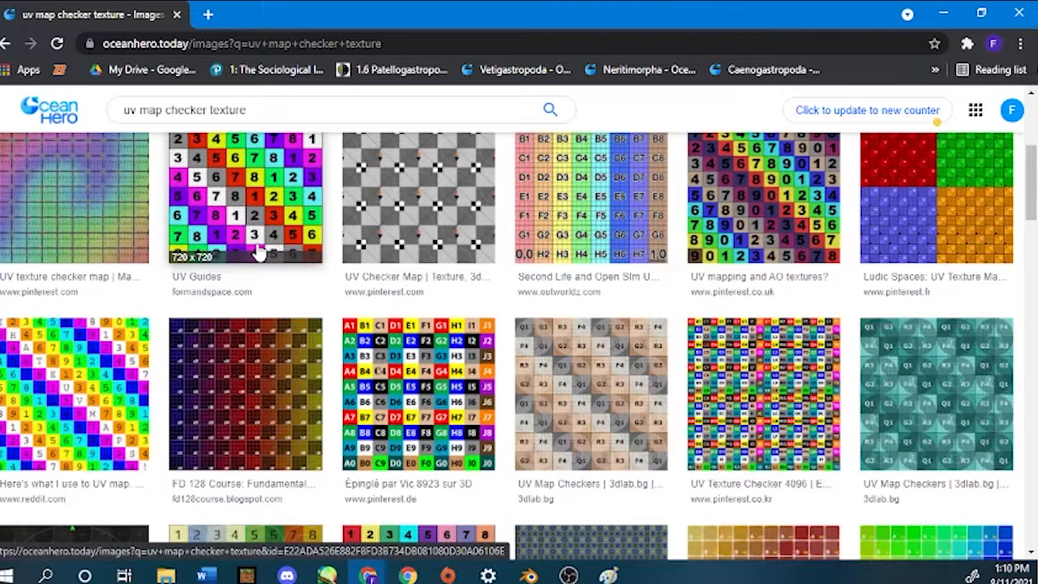
Preview the grey UV Checker Map image result, and view checker-map_tho.png from the local files.
left_click(163, 575)
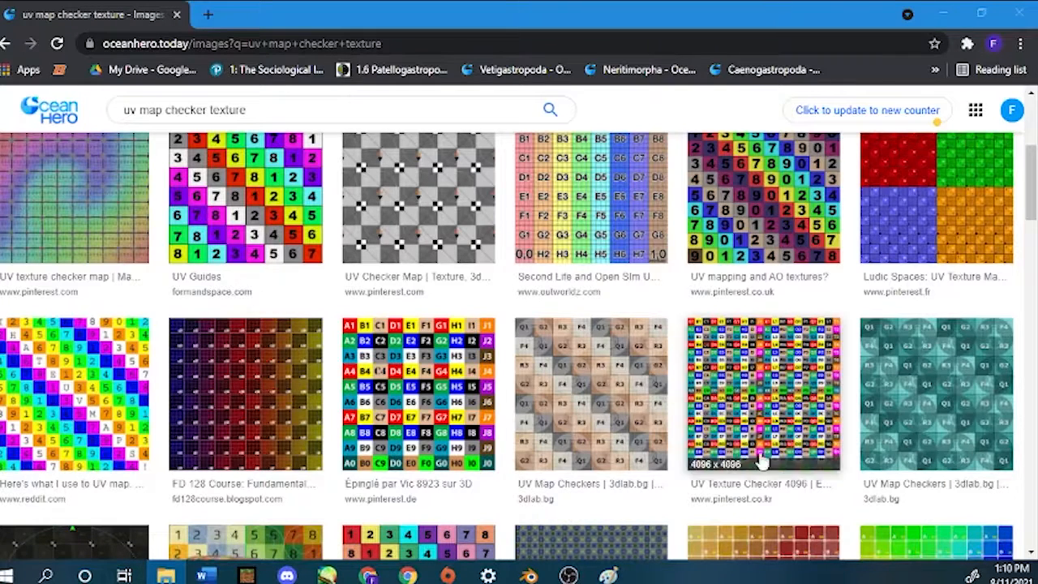
left_click(463, 229)
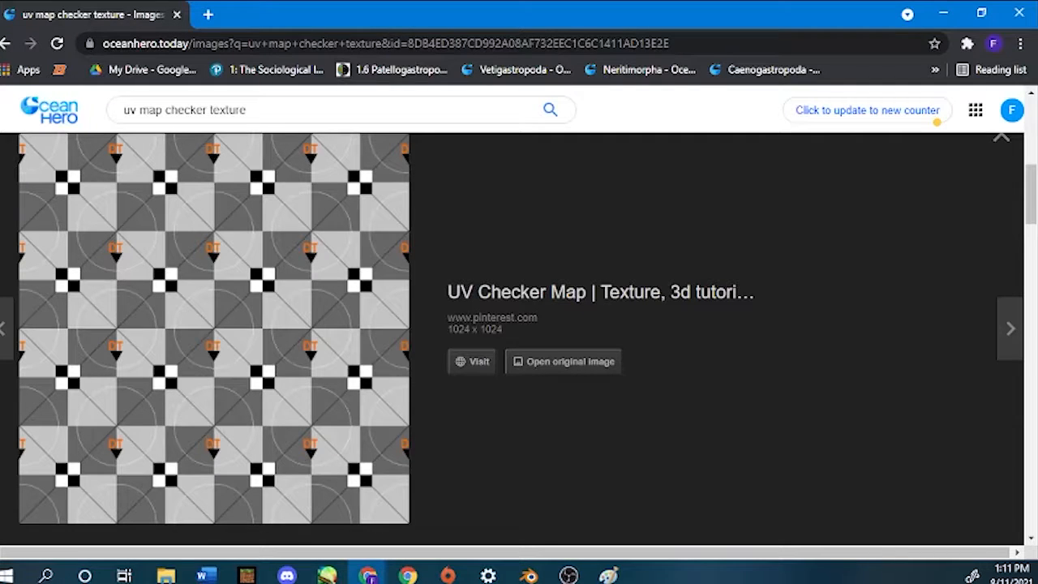
left_click(166, 575)
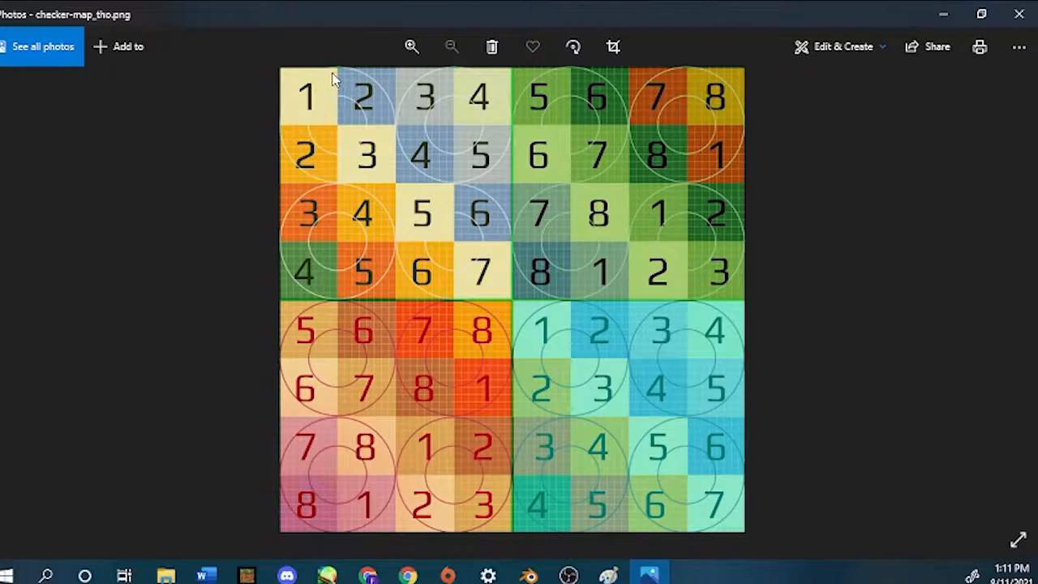
Return to Blender, enlarge the 3D viewport above the node editor, and shift the Principled BSDF node slightly upward.
left_click(528, 575)
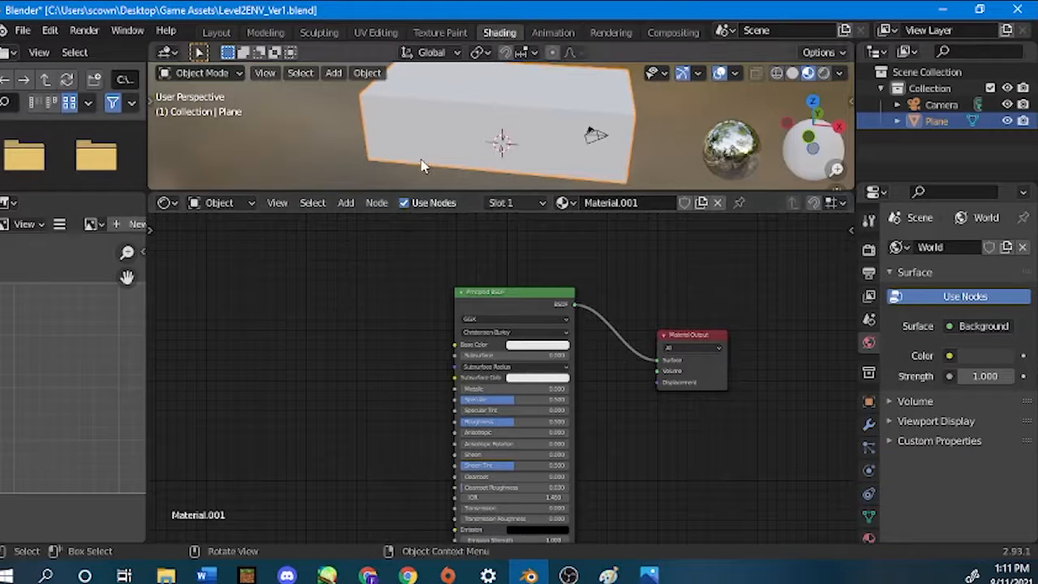
left_click_drag(452, 197, 478, 280)
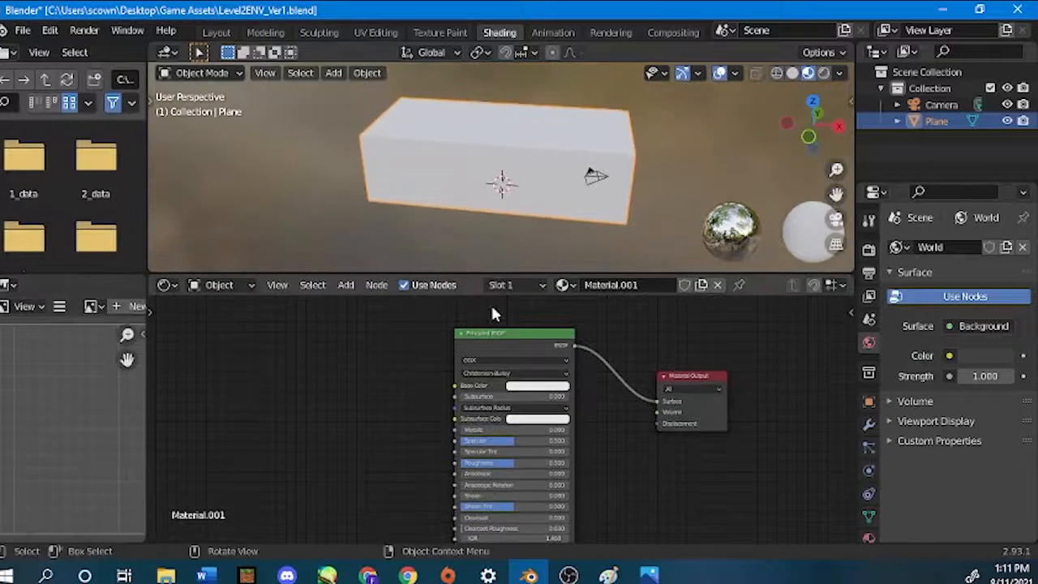
mouse_move(507, 339)
left_mouse_down()
mouse_move(479, 317)
mouse_move(496, 321)
left_mouse_up()
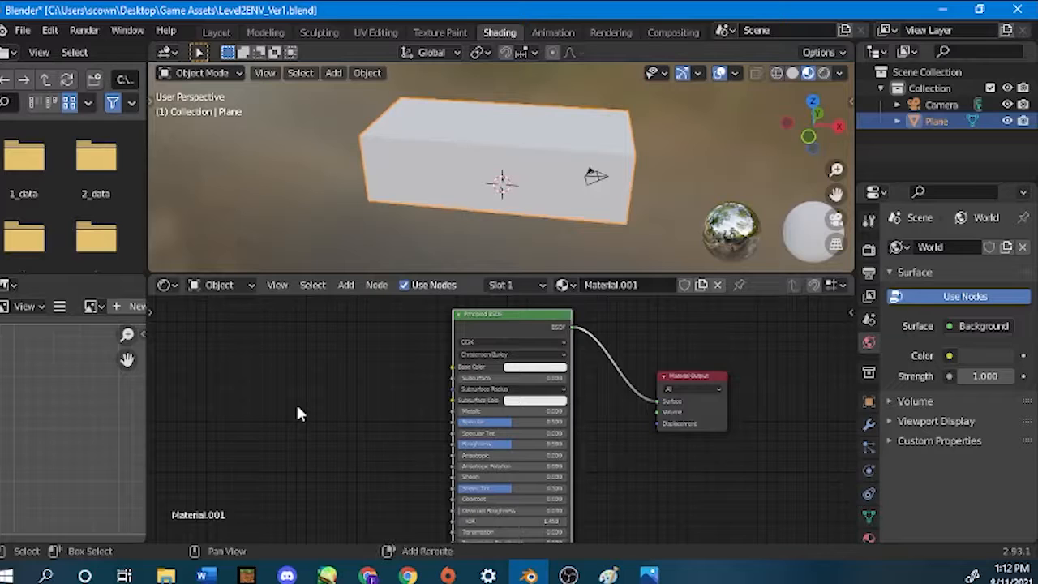
Add an Image Texture node to the left of the Principled BSDF node.
key("shift+a")
mouse_move(298, 409)
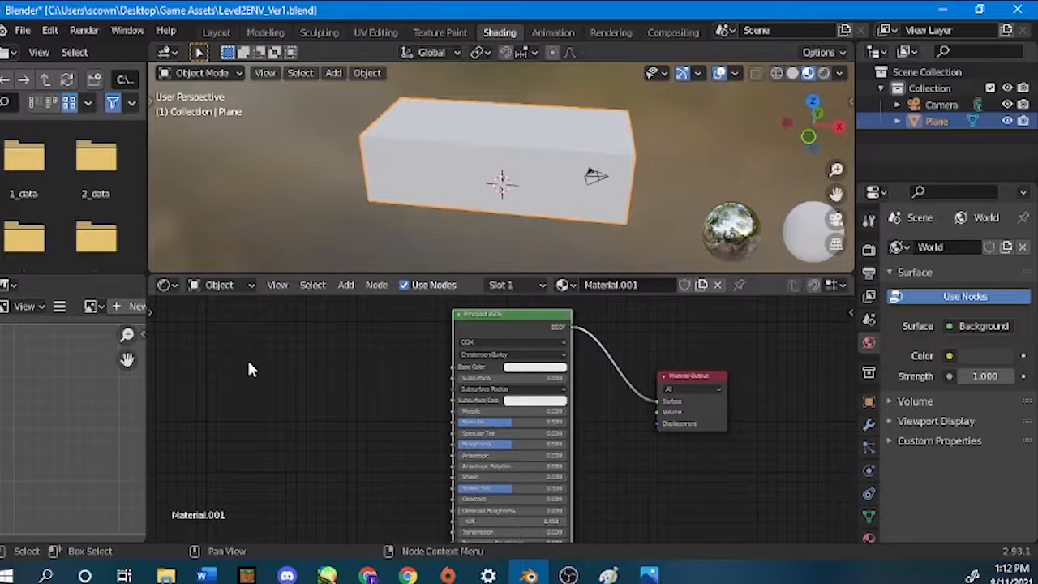
key("shift+a")
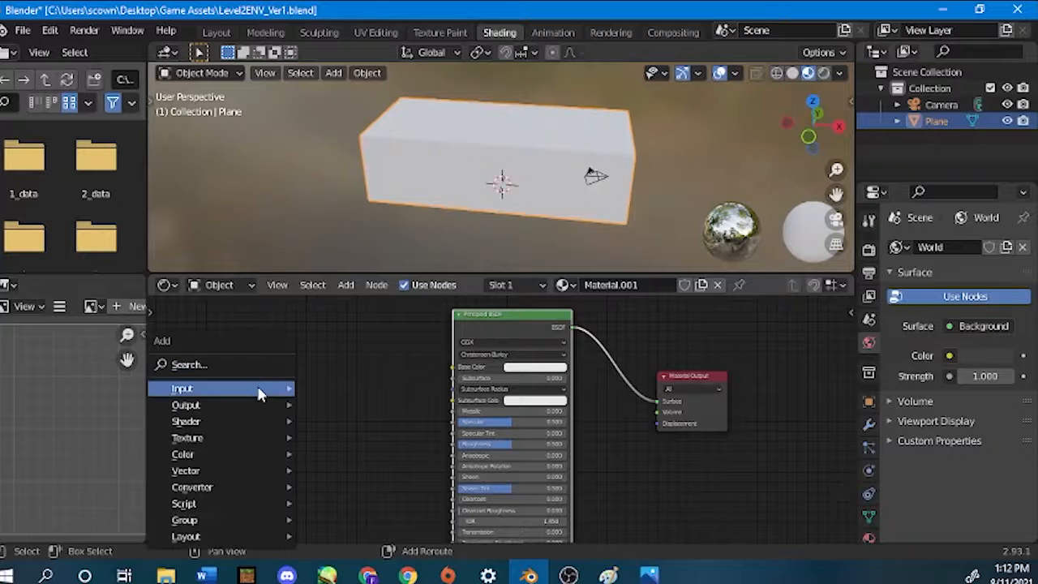
mouse_move(254, 435)
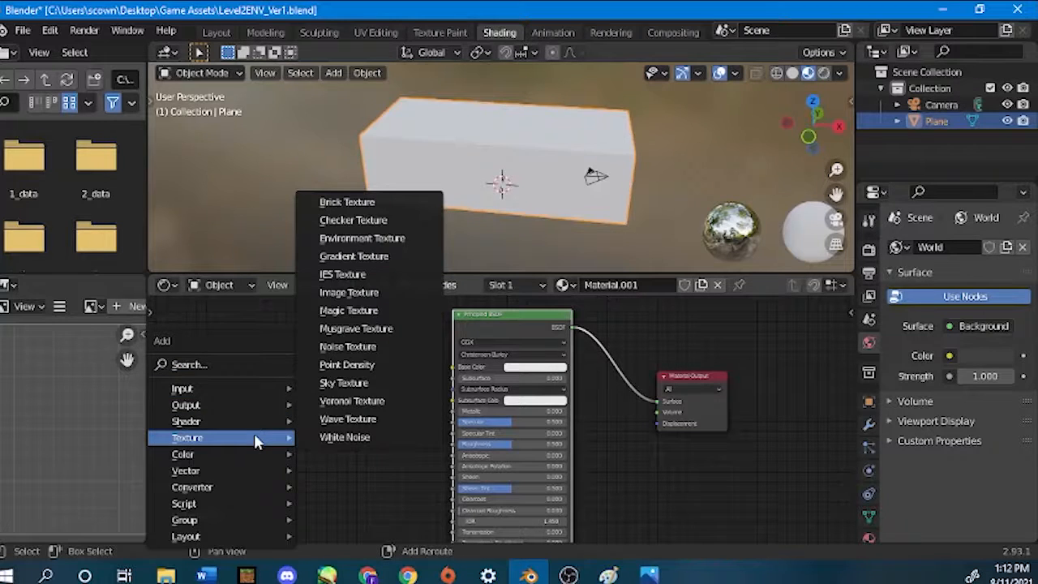
left_click(393, 291)
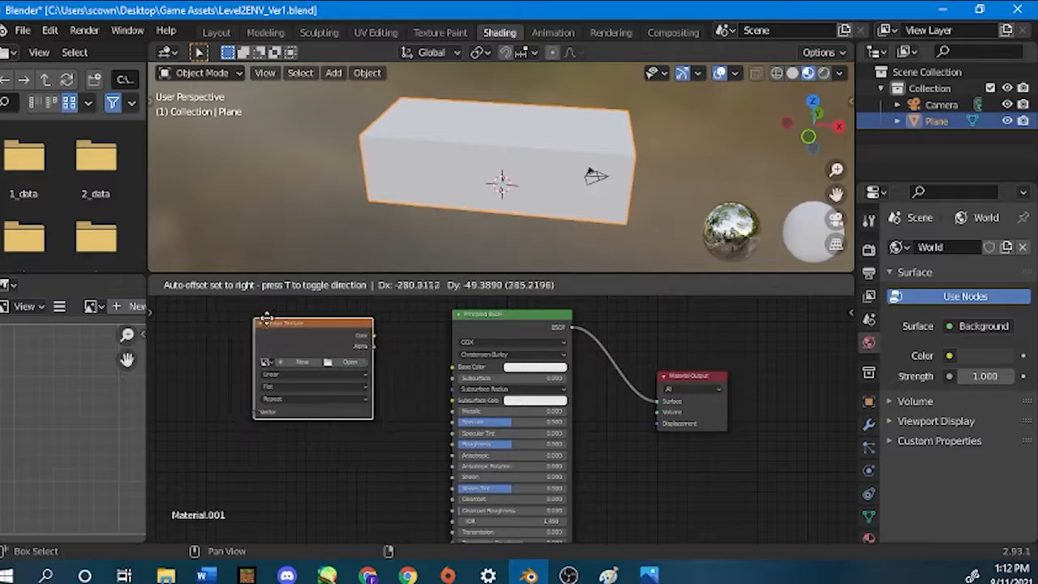
left_click(253, 326)
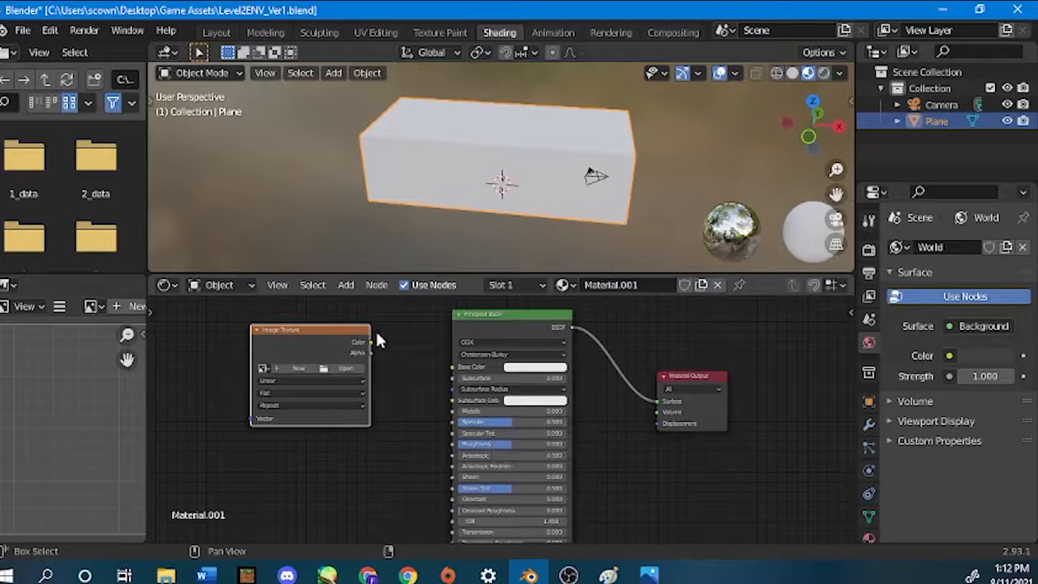
Connect the Image Texture node's Color output to the Principled BSDF's Base Color and place the texture node closer to it.
left_click_drag(370, 341, 382, 358)
scroll(380, 404, "up", 2)
middle_click_drag(380, 404, 429, 398)
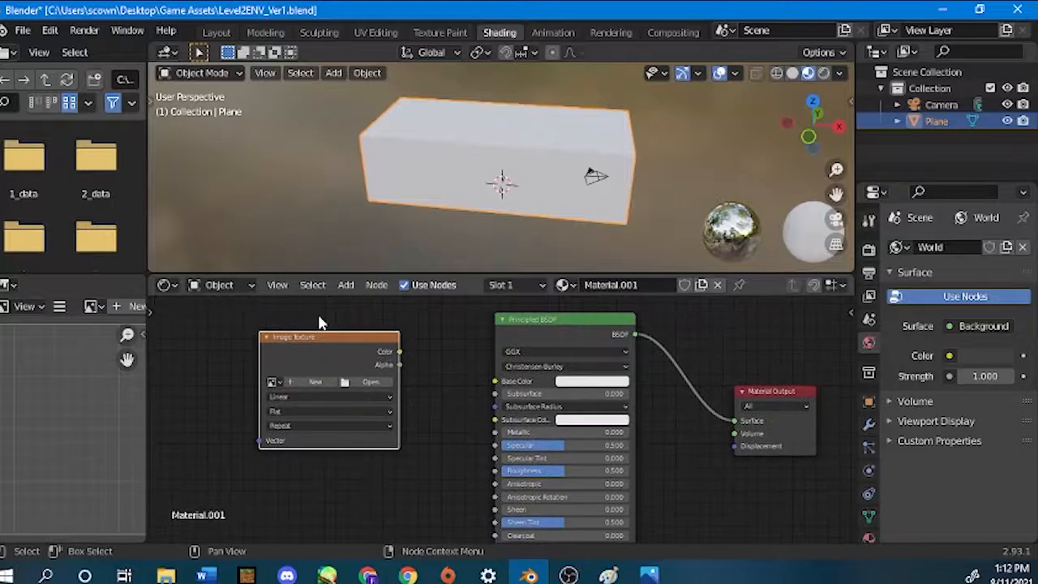
left_click_drag(339, 345, 358, 359)
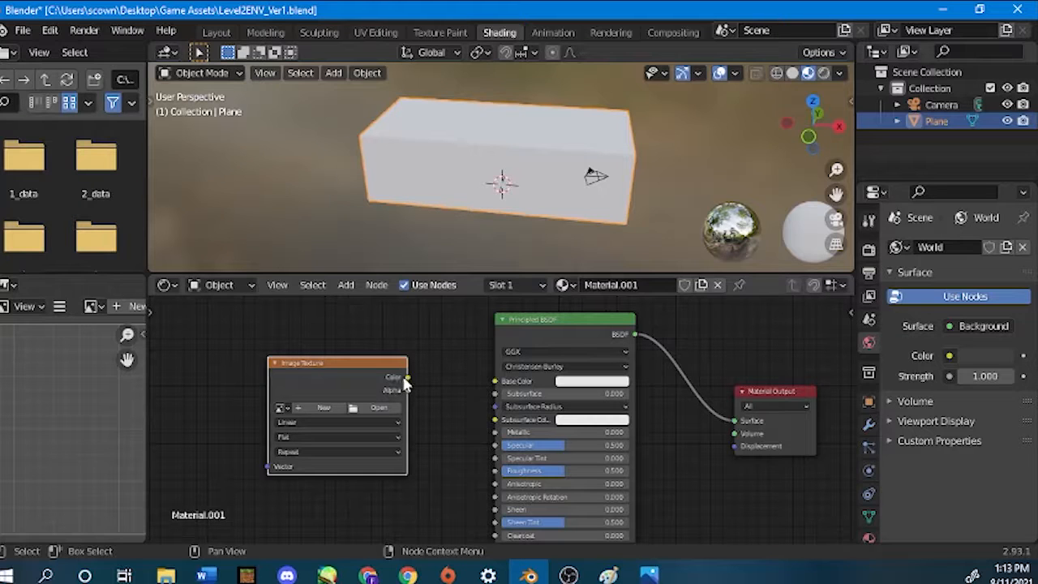
left_click_drag(407, 378, 496, 392)
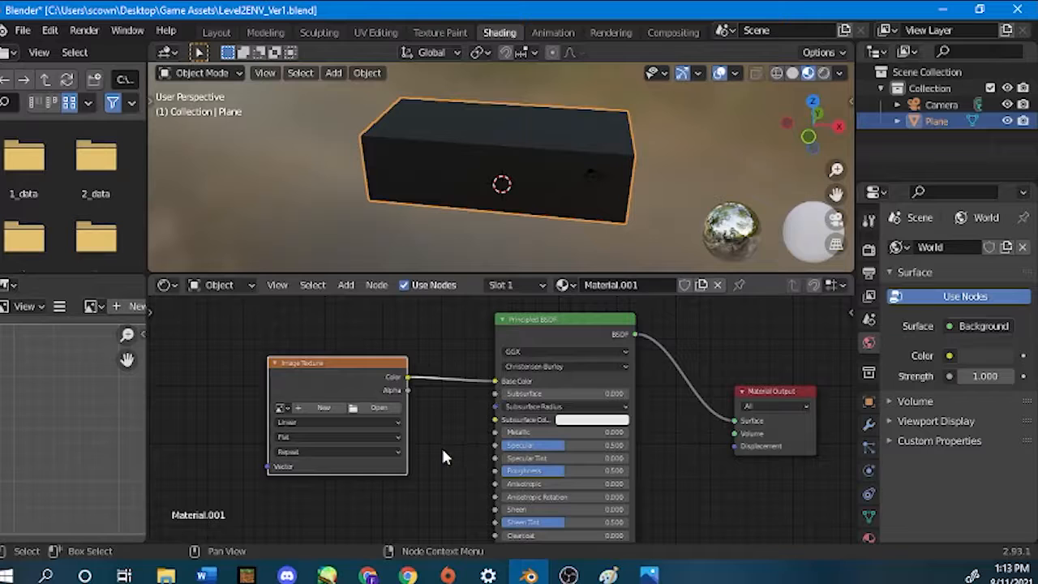
left_click_drag(329, 373, 377, 345)
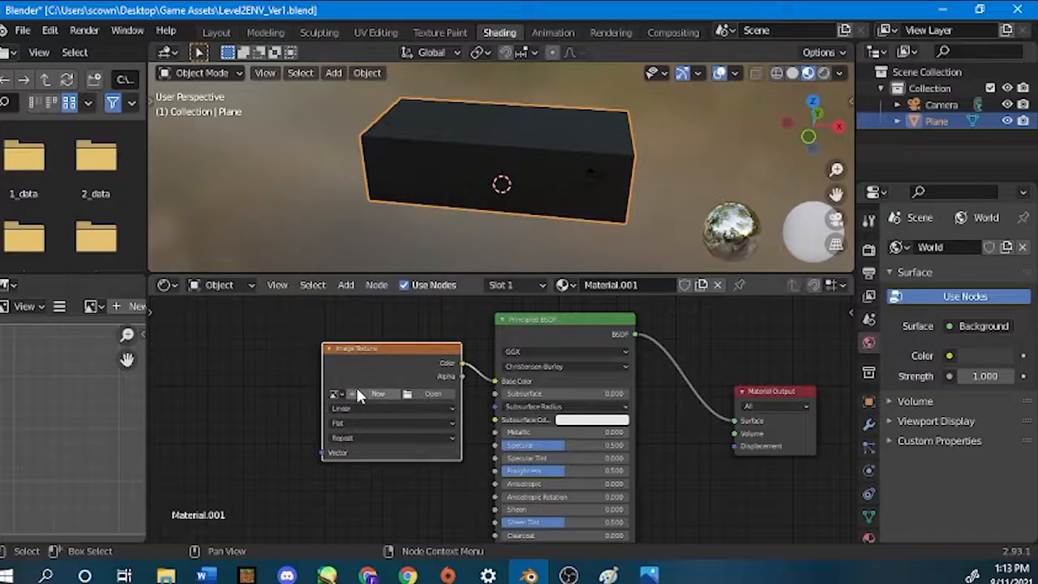
Load checker-map_tho.png from the Game Assets folder into the Image Texture node.
scroll(361, 396, "up", 1)
scroll(345, 410, "up", 2)
middle_click_drag(340, 410, 424, 438)
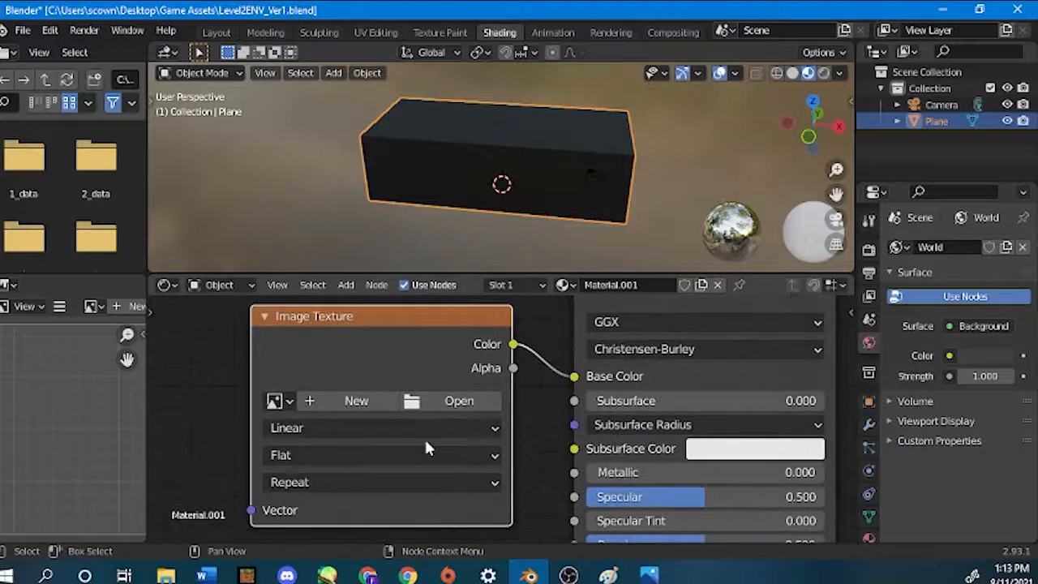
left_click(436, 406)
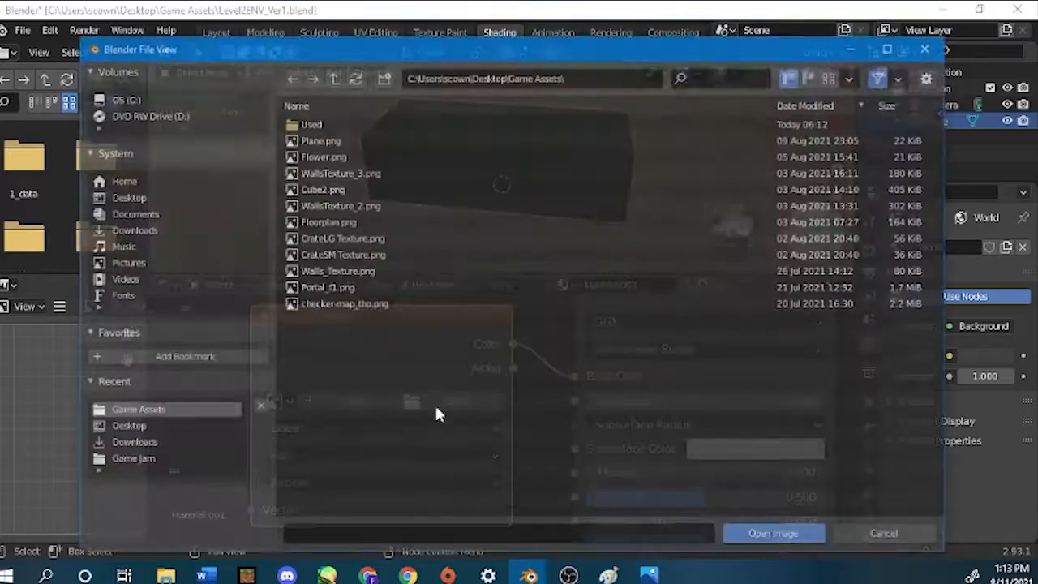
double_click(318, 304)
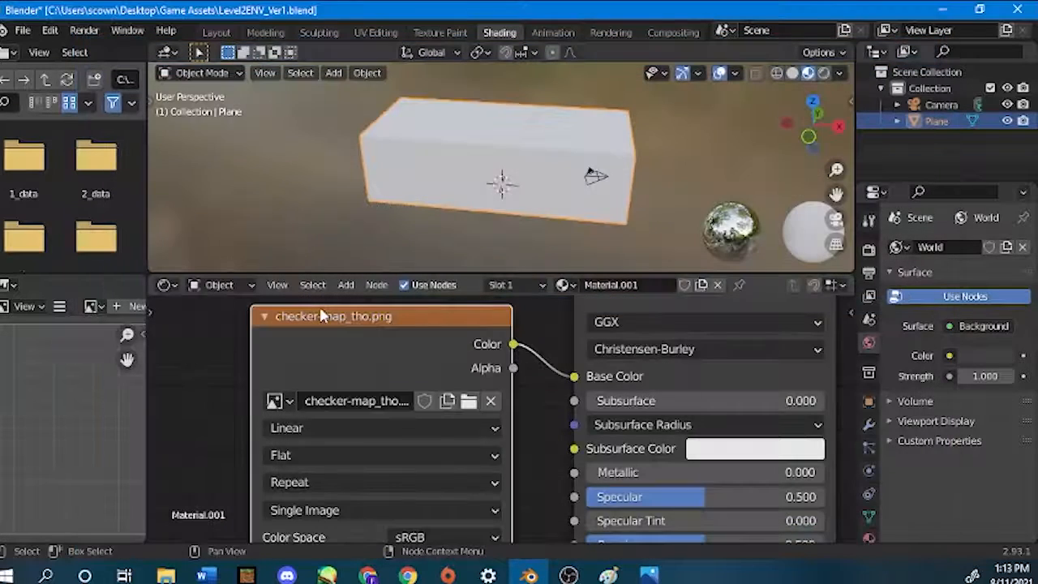
scroll(454, 162, "down", 3)
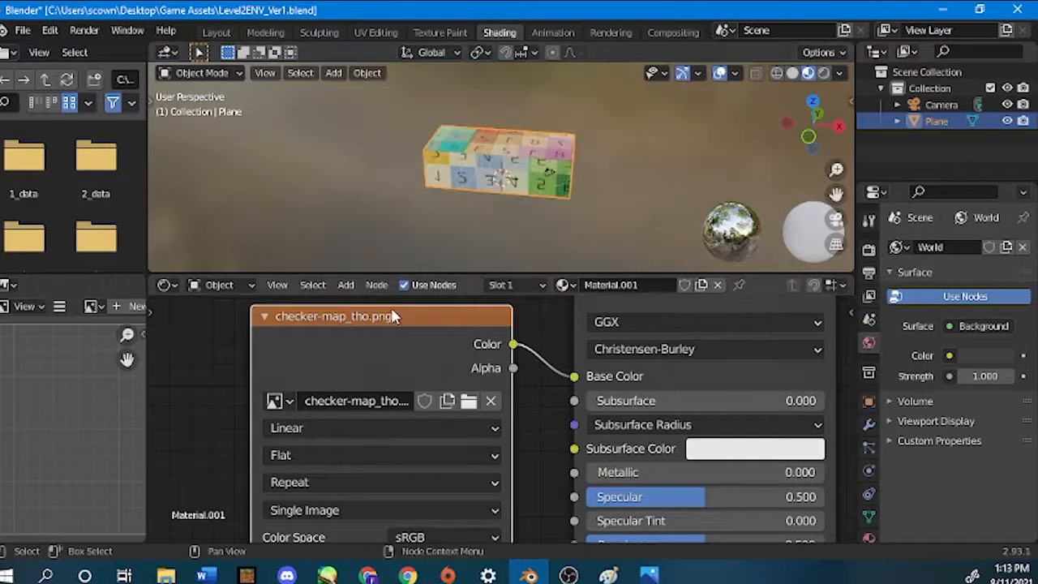
scroll(362, 461, "down", 2)
scroll(362, 466, "down", 4)
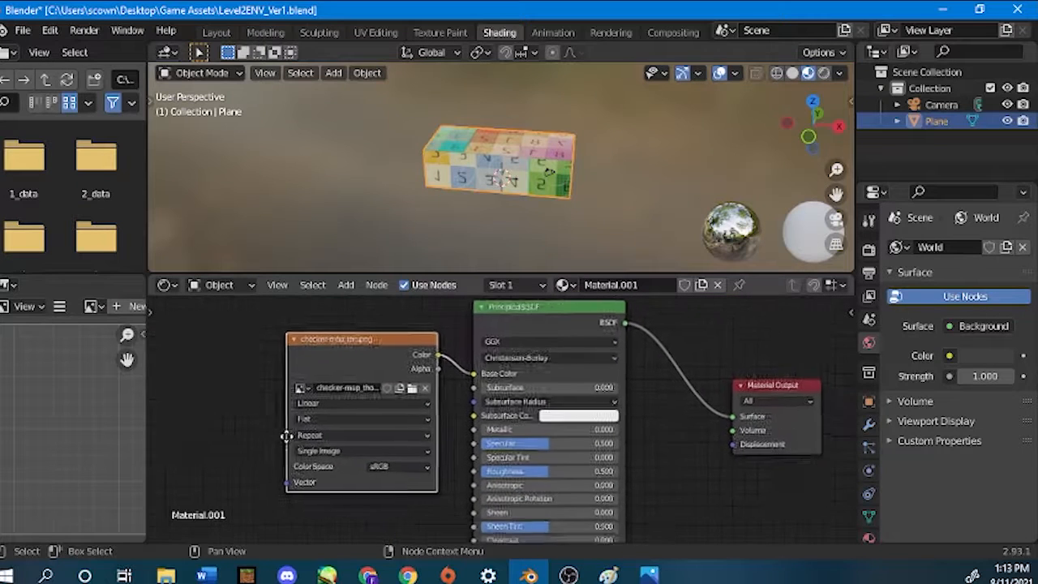
Unlink the checker image from the texture node and create a new generated image with the type UV Grid.
left_click(413, 381)
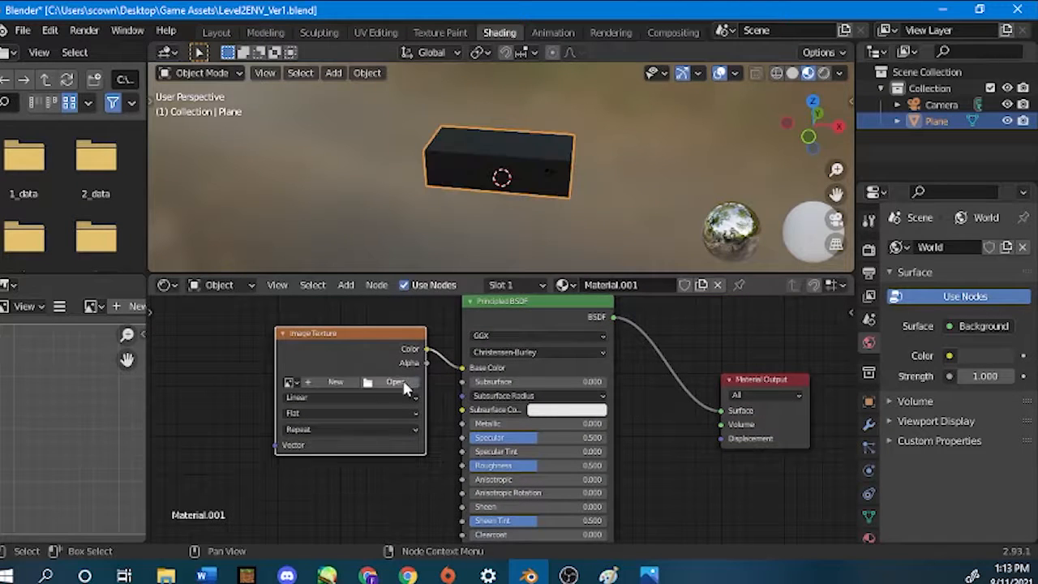
left_click(354, 383)
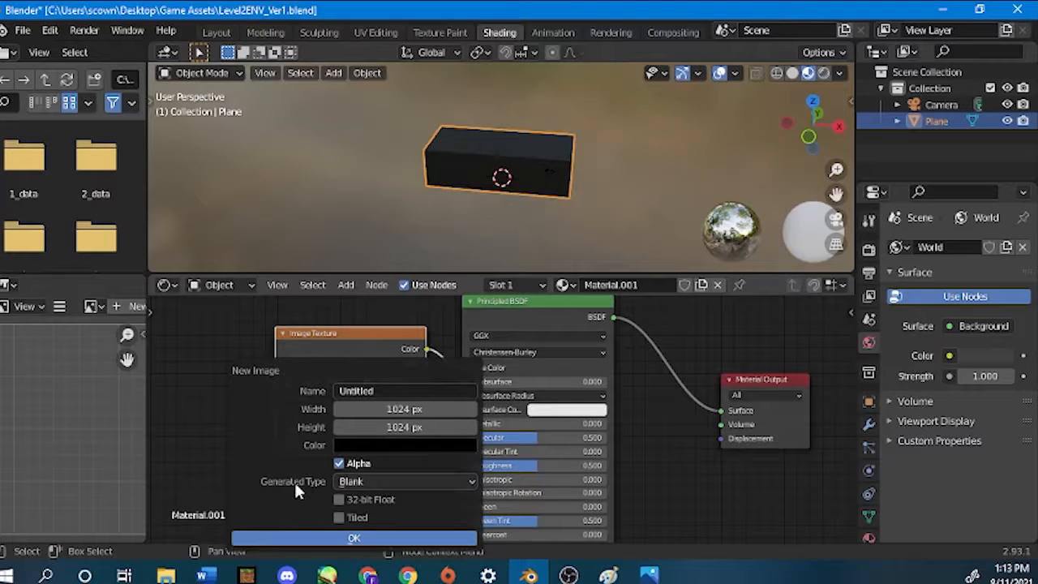
left_click(351, 483)
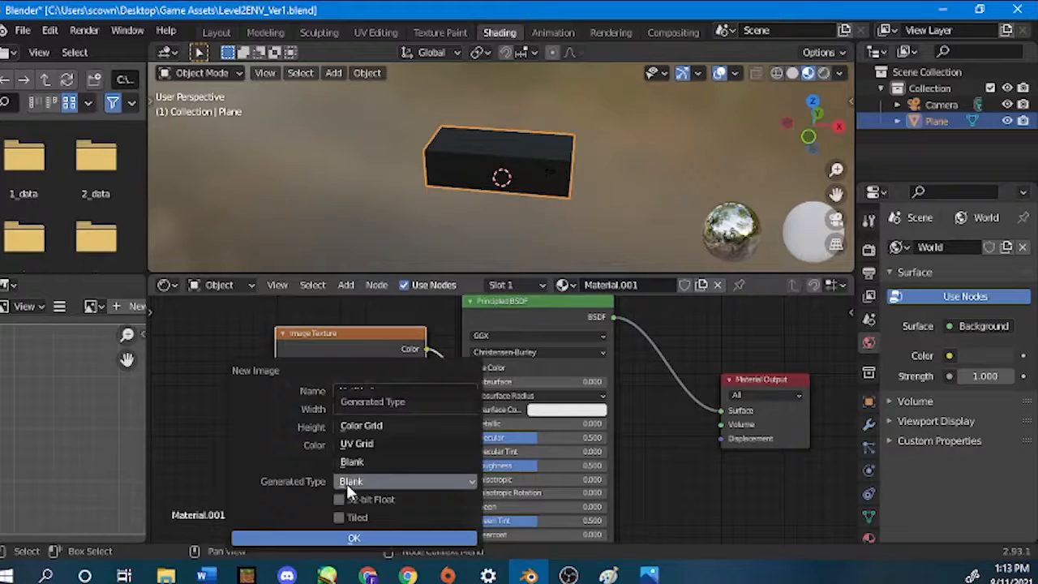
left_click(370, 443)
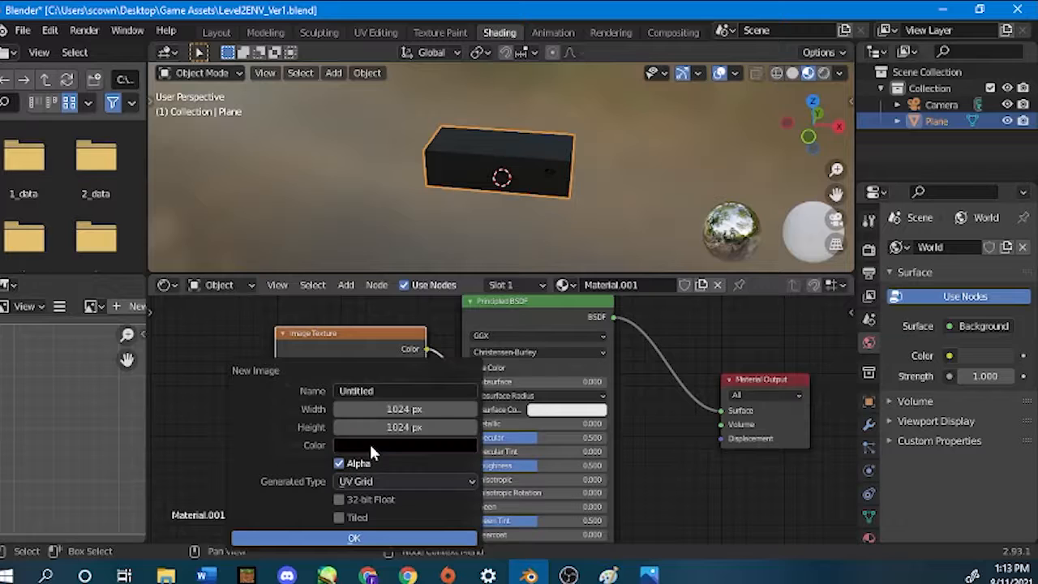
left_click(388, 536)
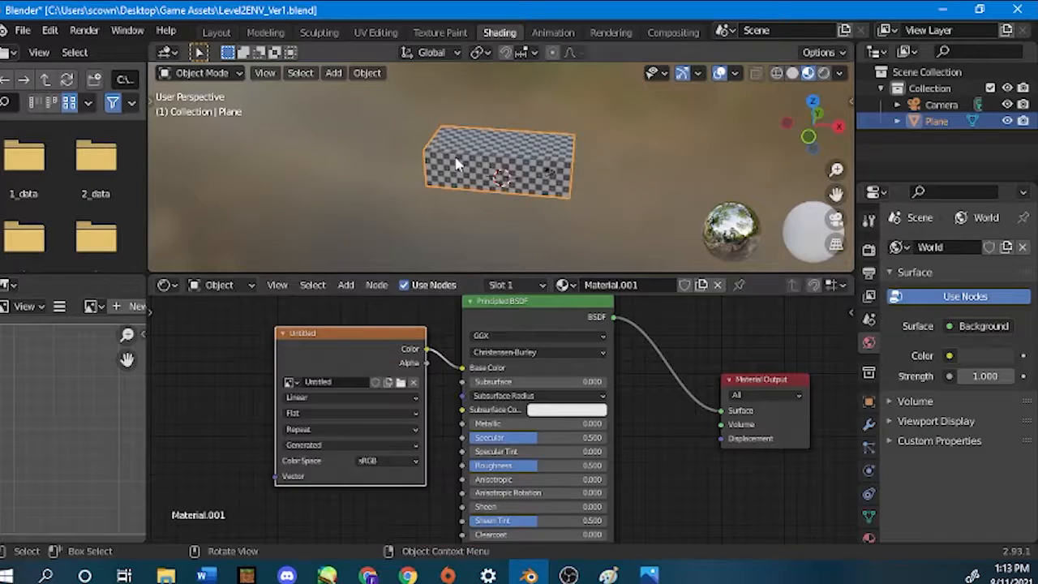
scroll(456, 165, "up", 4)
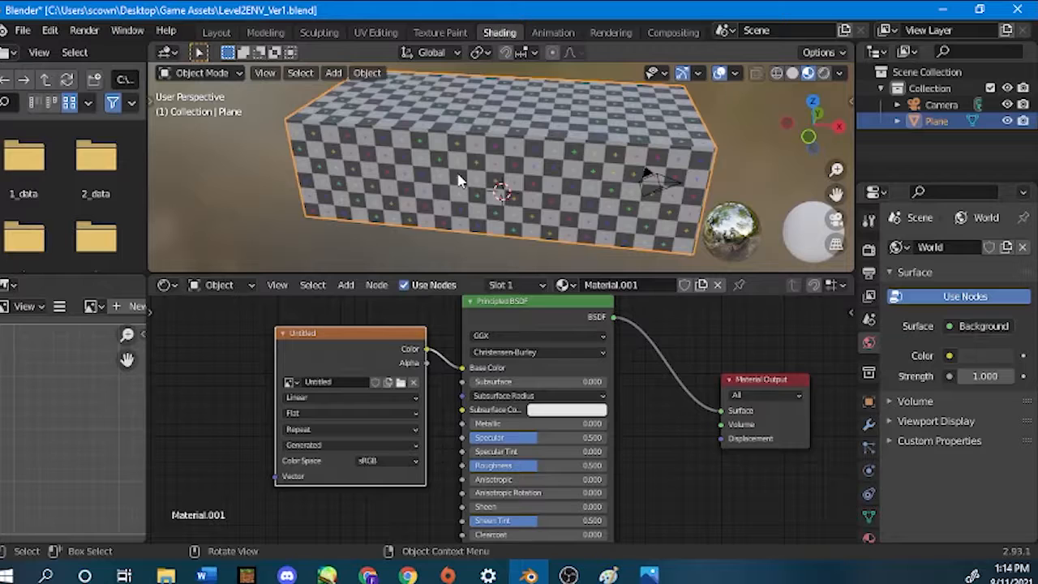
Unlink the generated UV Grid image and open checker-map_tho.png in the texture node instead.
left_click(413, 382)
left_click(409, 386)
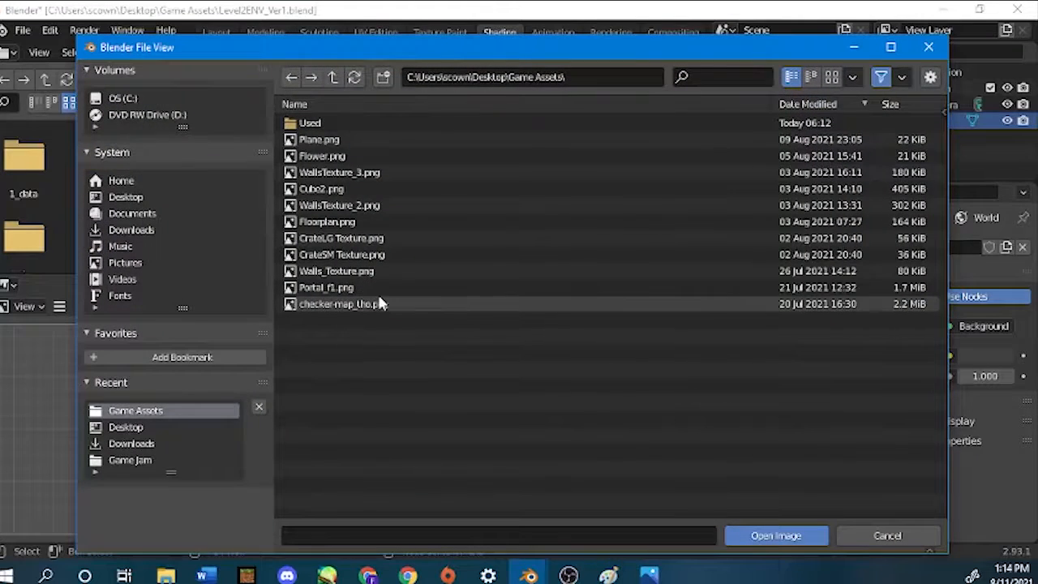
double_click(406, 304)
scroll(448, 152, "down", 4)
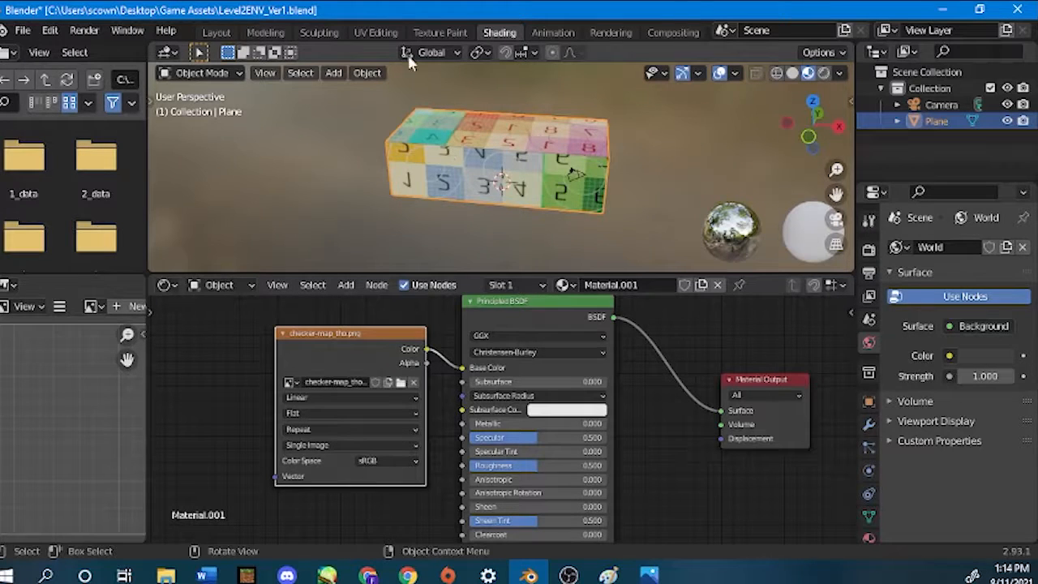
Switch to the UV editing workspace and select the whole box mesh to show its UV islands over the checker map.
left_click(377, 31)
scroll(303, 364, "down", 6)
key("a")
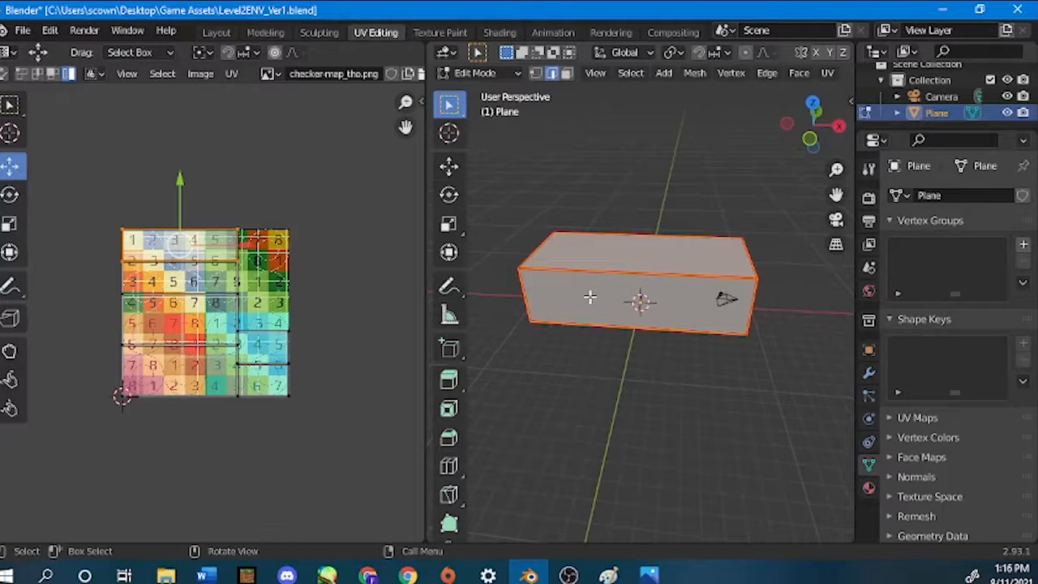
scroll(106, 202, "up", 3)
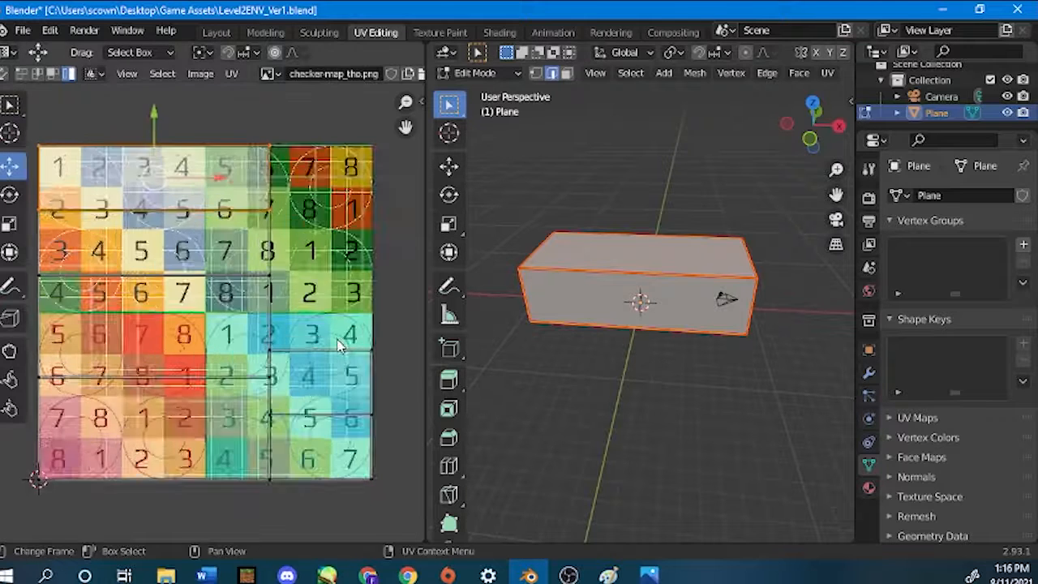
scroll(95, 192, "down", 1)
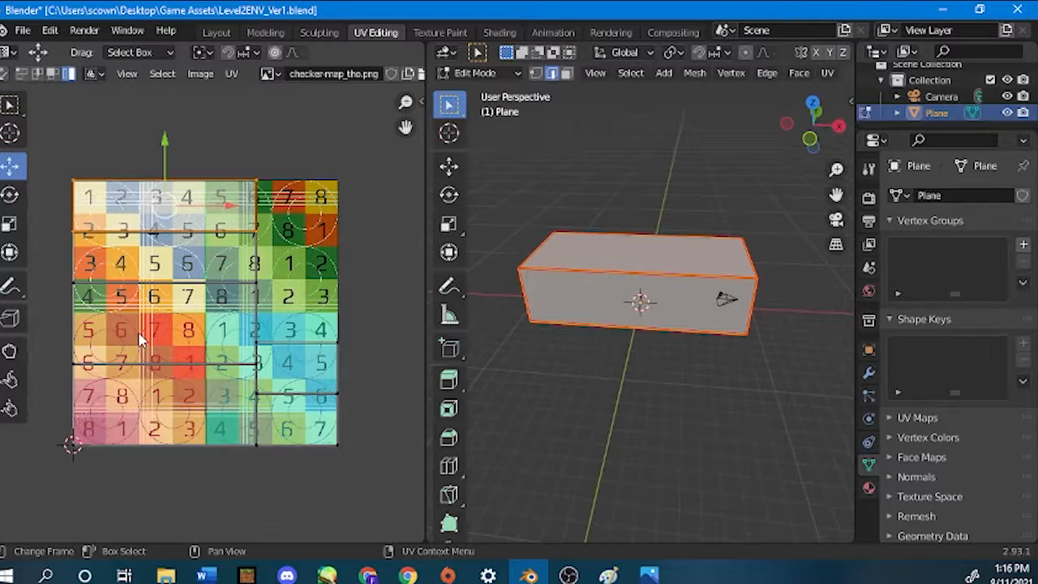
Select all UV islands and move them straight up until they sit clear above the checker image.
key("ctrl+l")
scroll(272, 303, "down", 2)
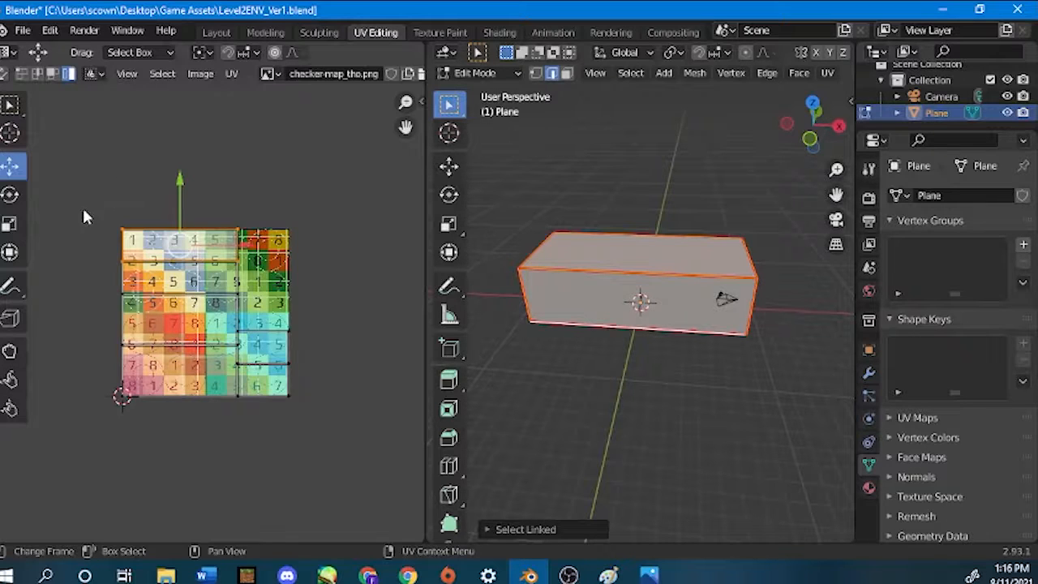
scroll(83, 214, "up", 2)
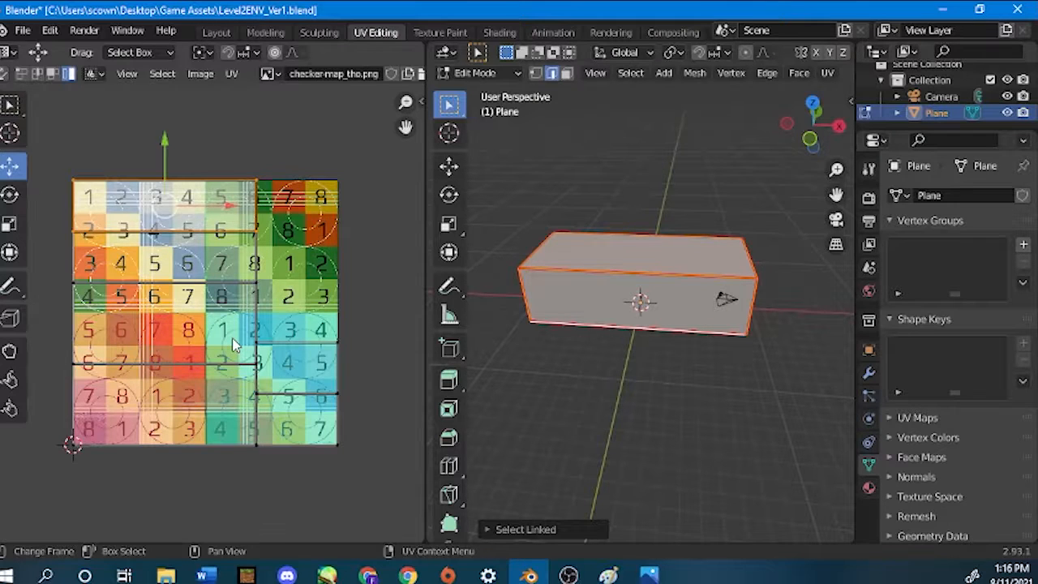
scroll(83, 216, "down", 3)
key("b")
left_click_drag(83, 215, 333, 476)
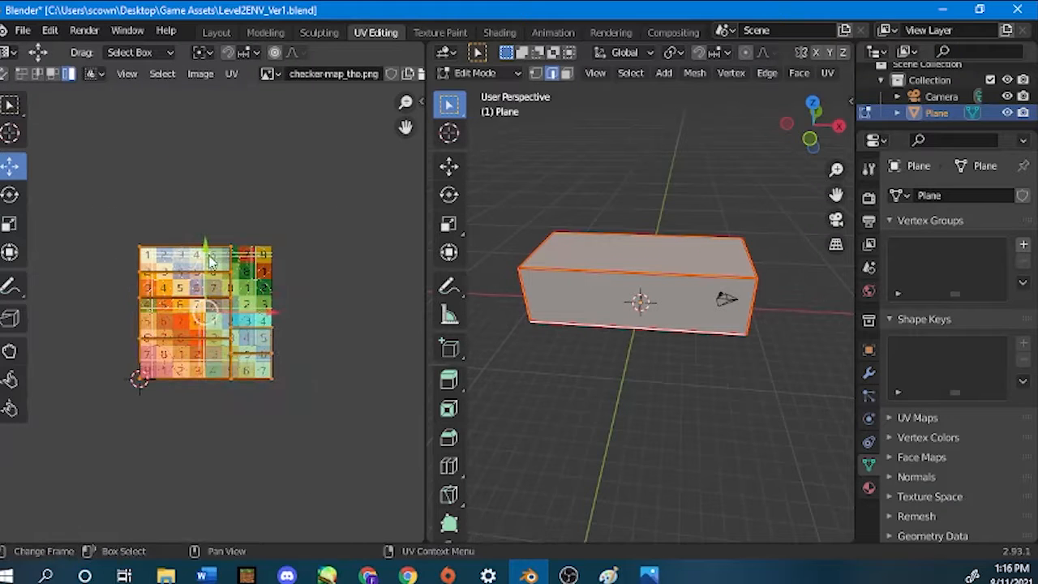
left_click_drag(210, 258, 230, 103)
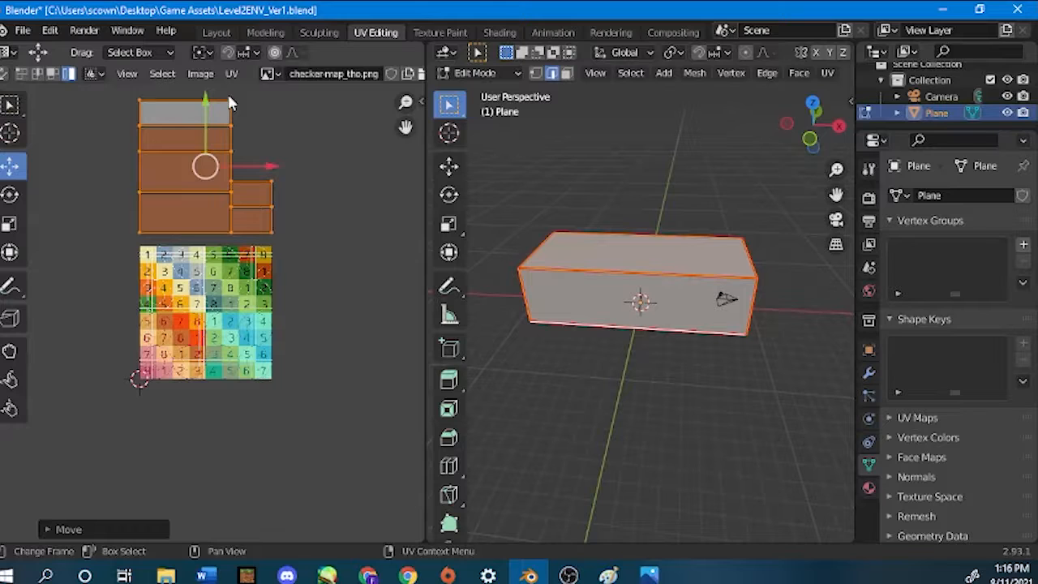
Isolate the box's front wall by selecting only that face in face select mode from the front orthographic view.
left_click(274, 112)
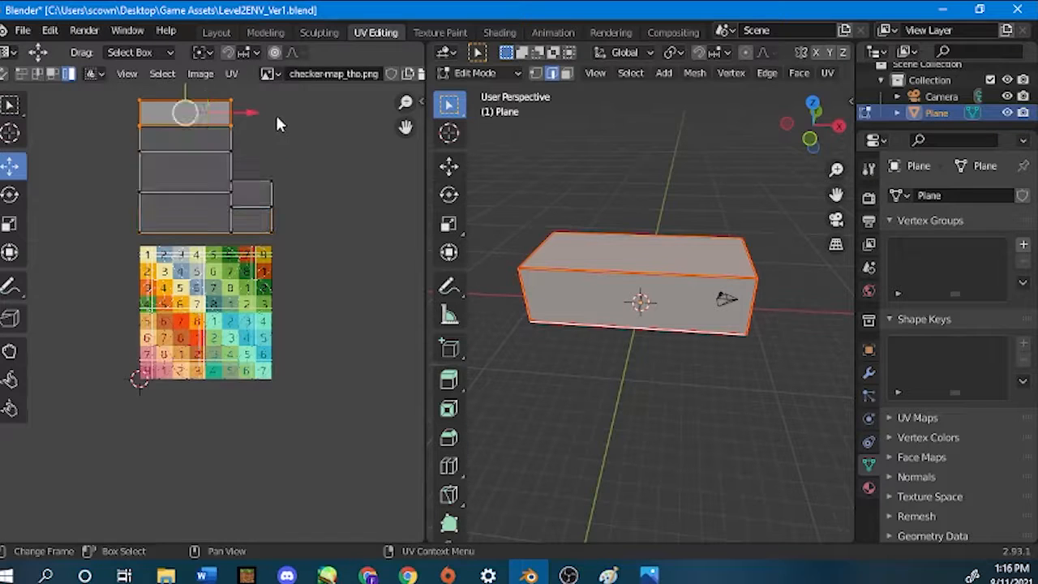
middle_click_drag(280, 157, 300, 218)
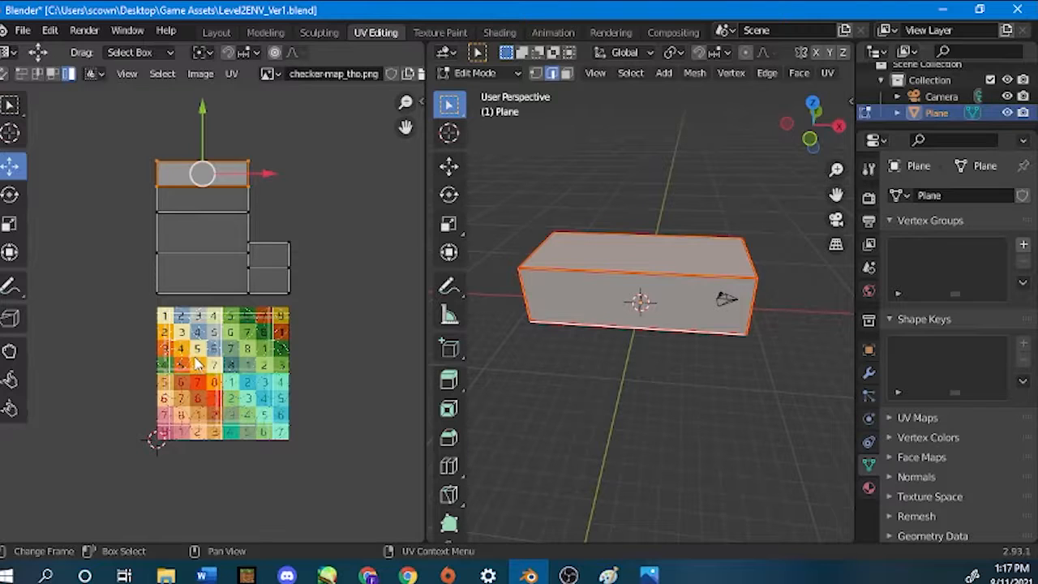
left_click(566, 351)
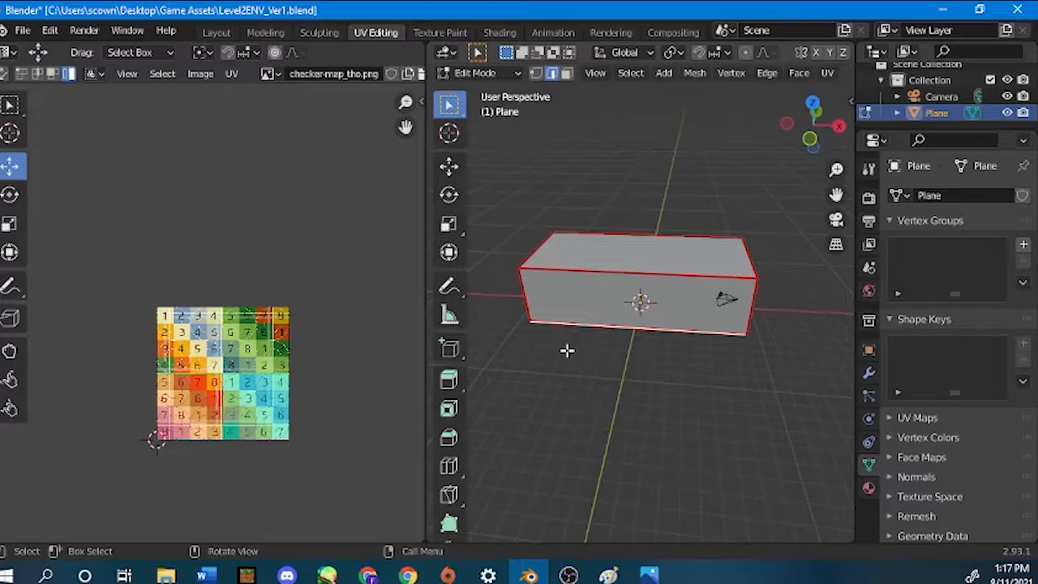
key("KP_1")
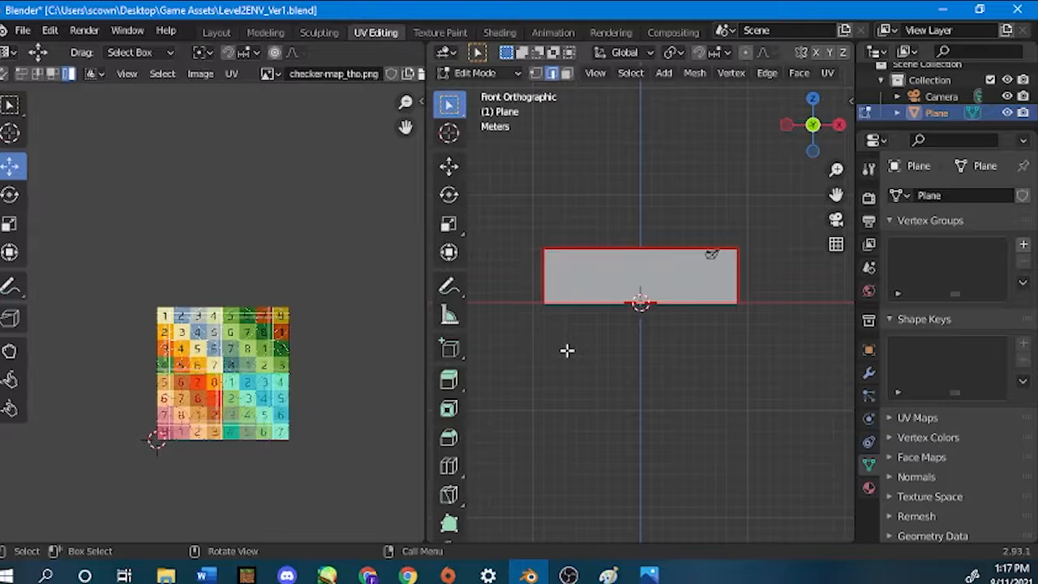
middle_click_drag(595, 261, 613, 331)
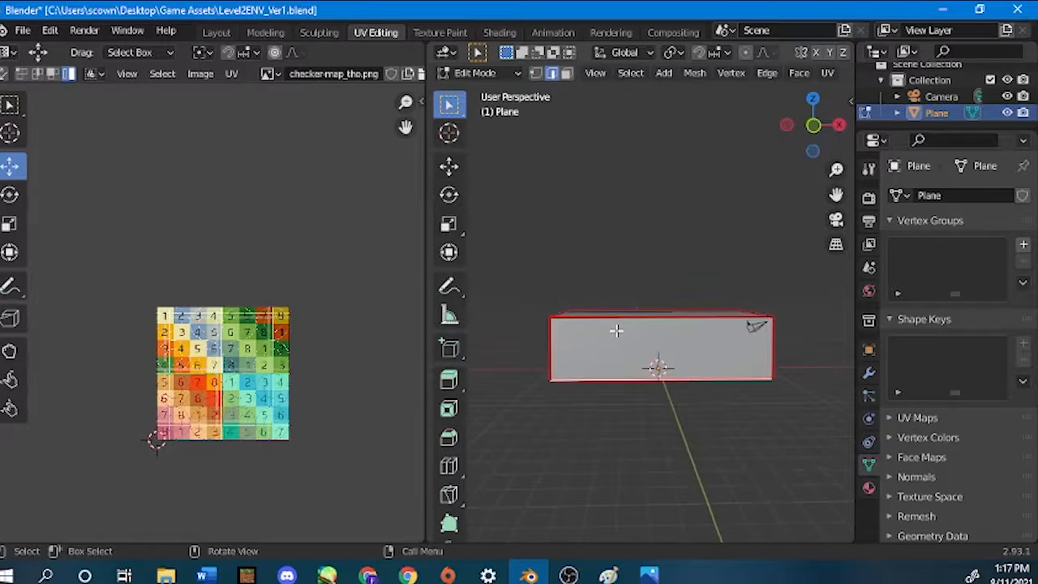
key("KP_1")
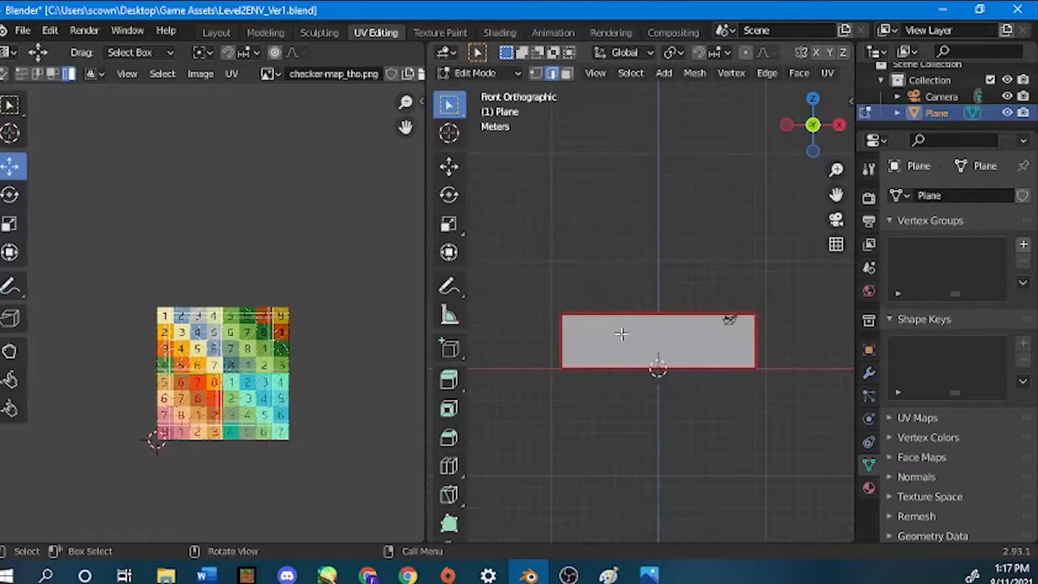
left_click(567, 73)
left_click(568, 328)
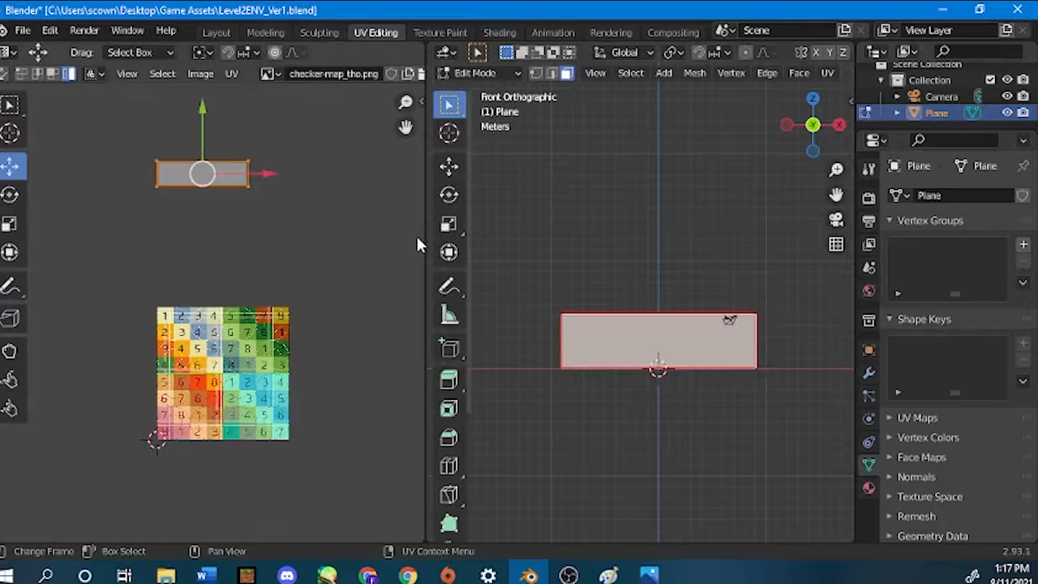
Enlarge the 3D viewport beside the UV editor and display the box in Material Preview shading.
left_click_drag(424, 235, 174, 236)
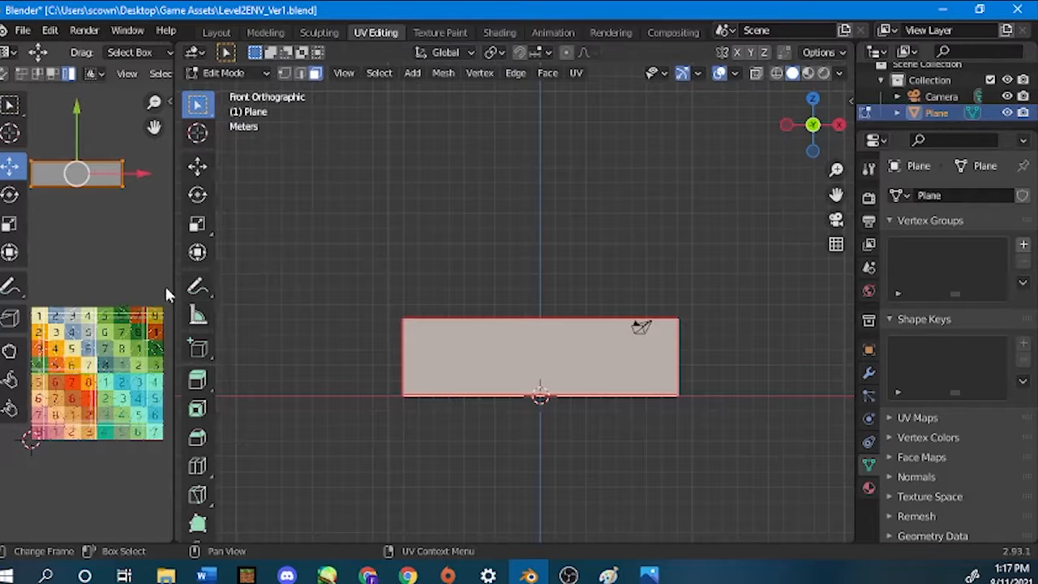
left_click_drag(171, 280, 480, 234)
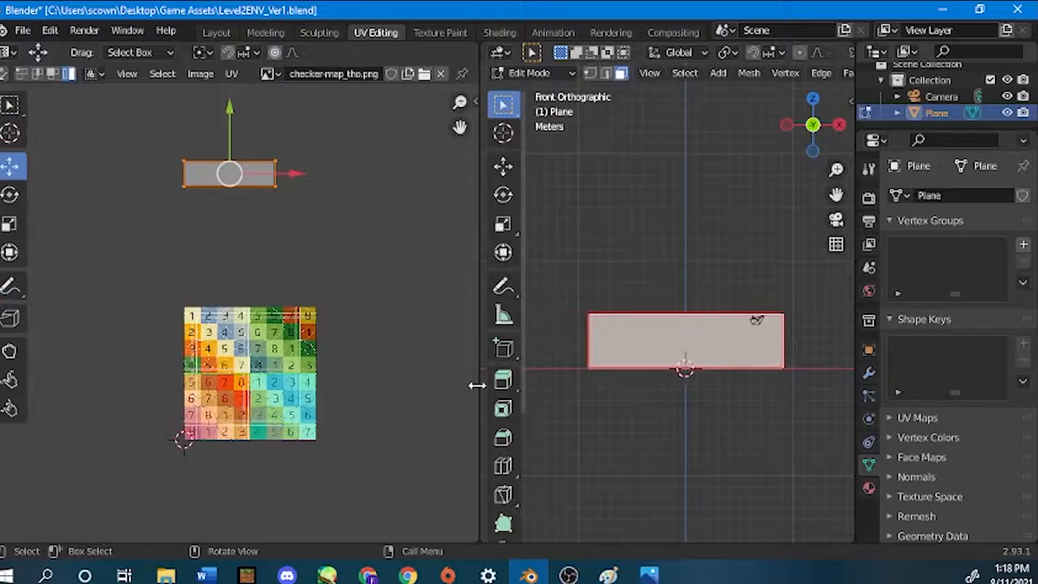
left_click_drag(478, 319, 217, 308)
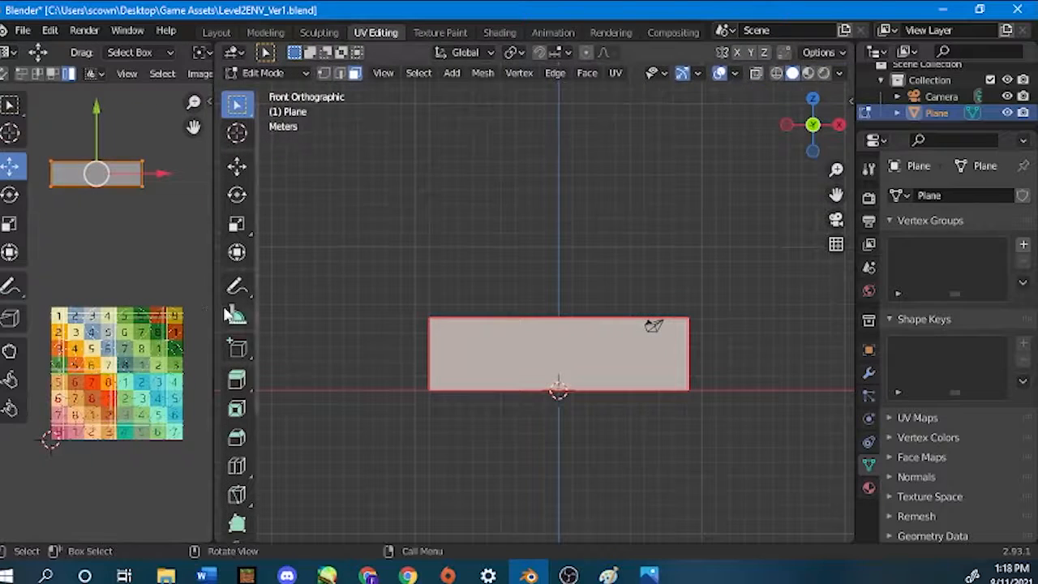
left_click(809, 75)
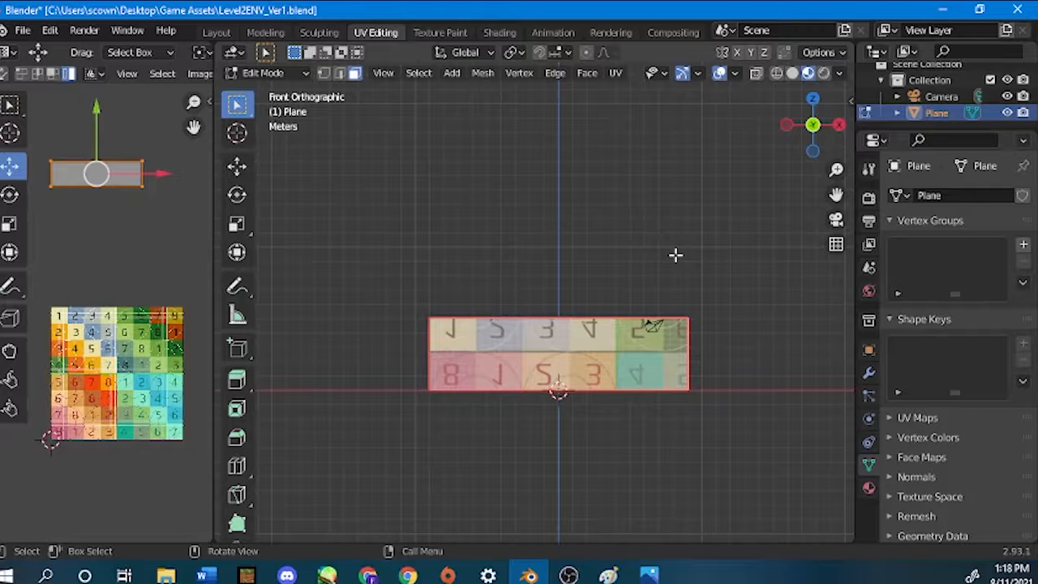
Rebalance the two editor widths and move the front wall's UV island down onto the middle of the checker map.
left_click_drag(215, 243, 428, 243)
scroll(164, 77, "up", 1)
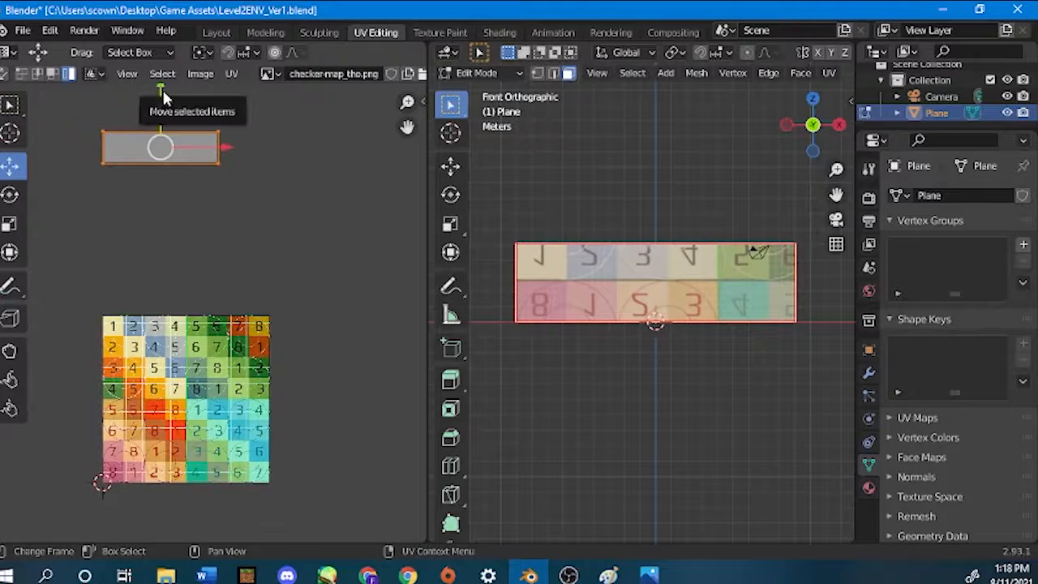
left_click_drag(162, 90, 258, 390)
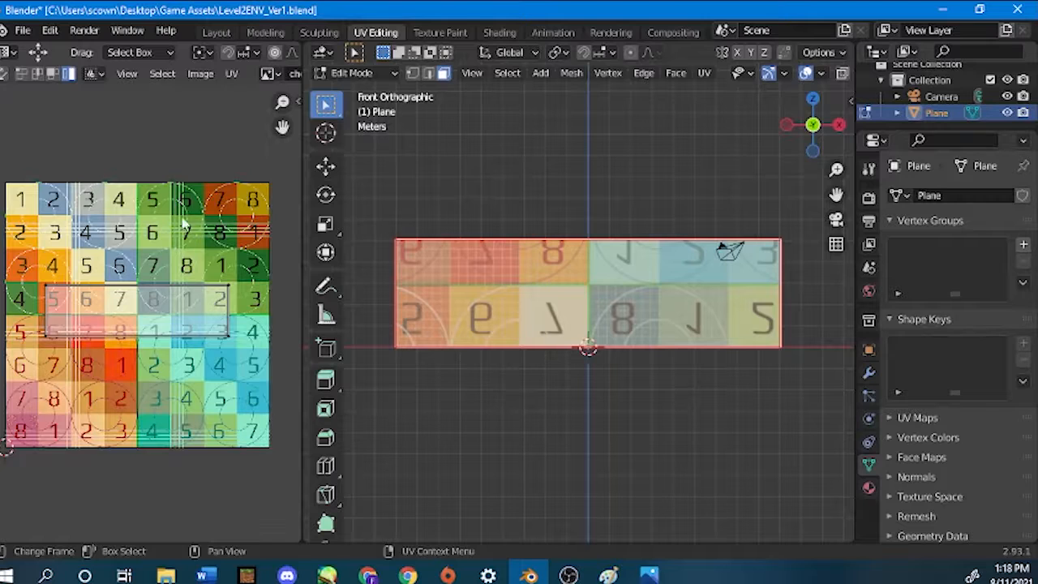
left_click(152, 334)
scroll(151, 334, "down", 1)
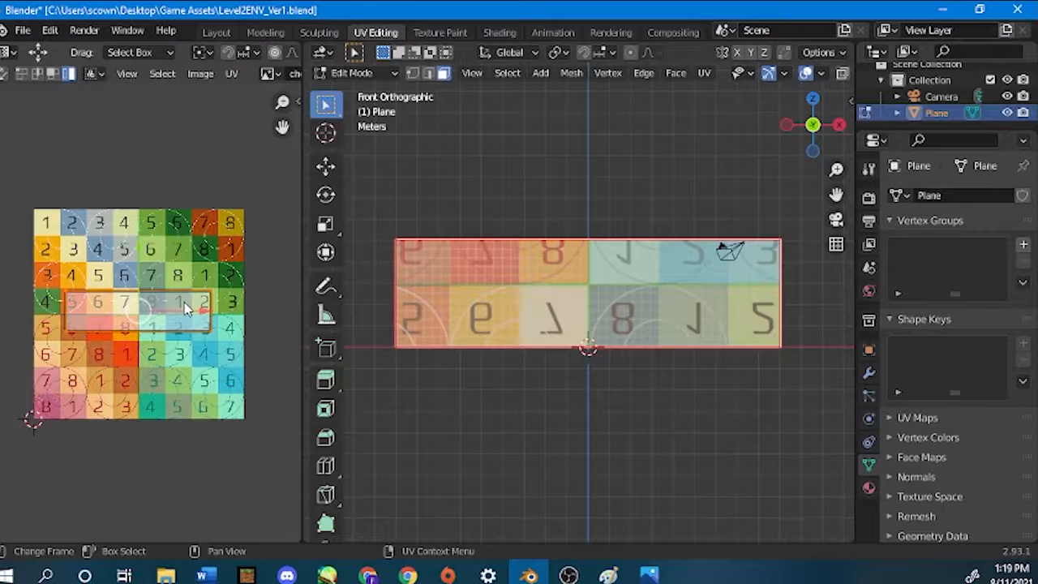
Rotate the front wall's UV island by 180 degrees on the checker map.
key("r")
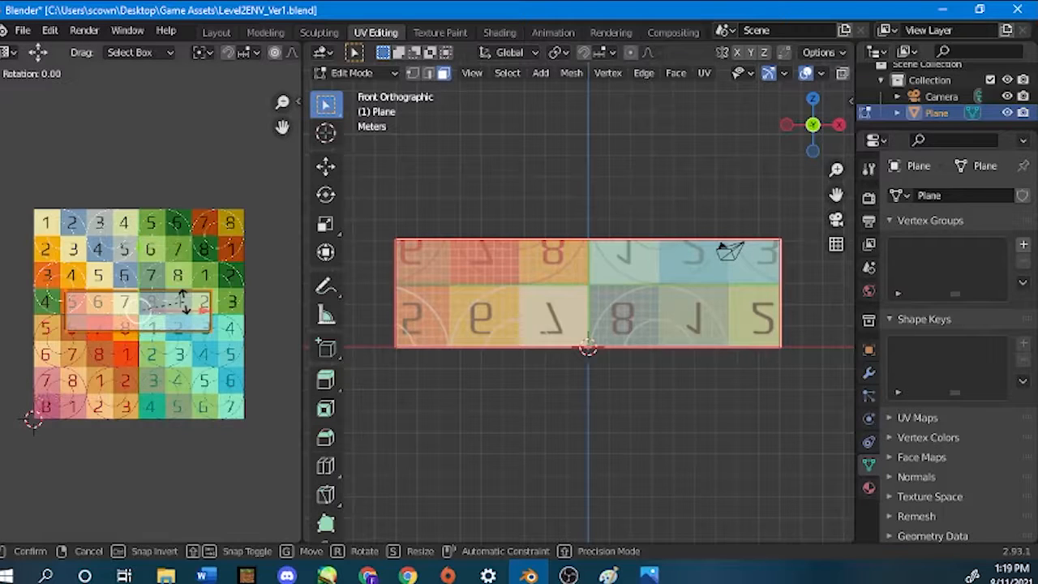
type("180")
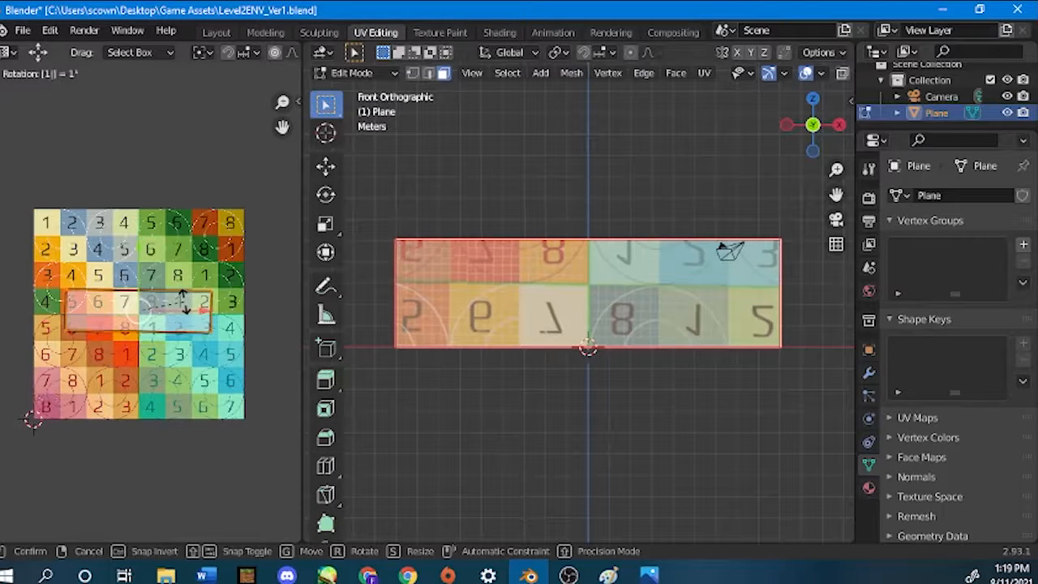
key("Return")
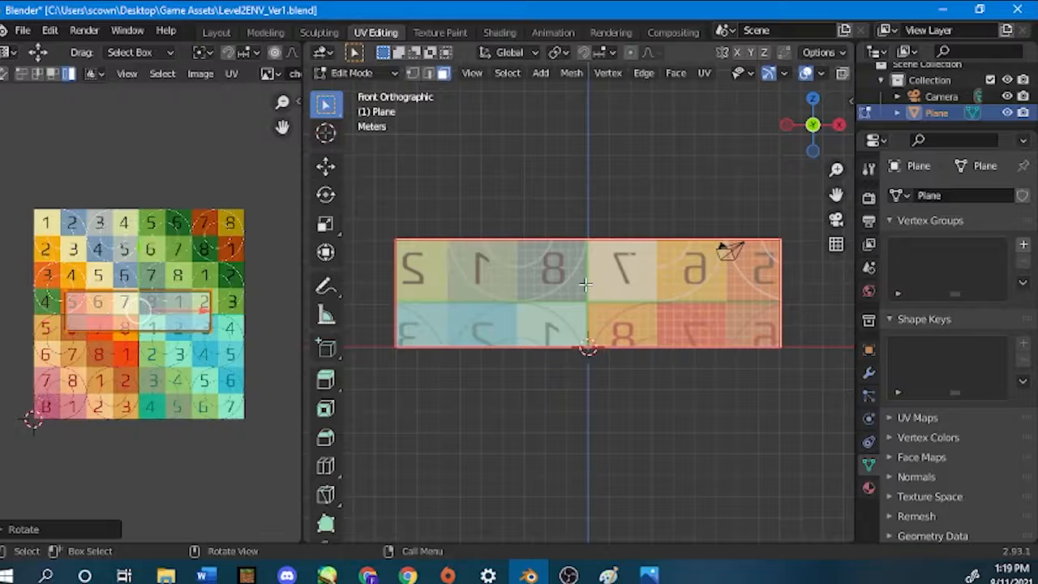
Examine the front wall's checker numbers from outside and inside the box to compare how they read.
scroll(585, 285, "down", 2)
middle_click_drag(585, 285, 570, 287)
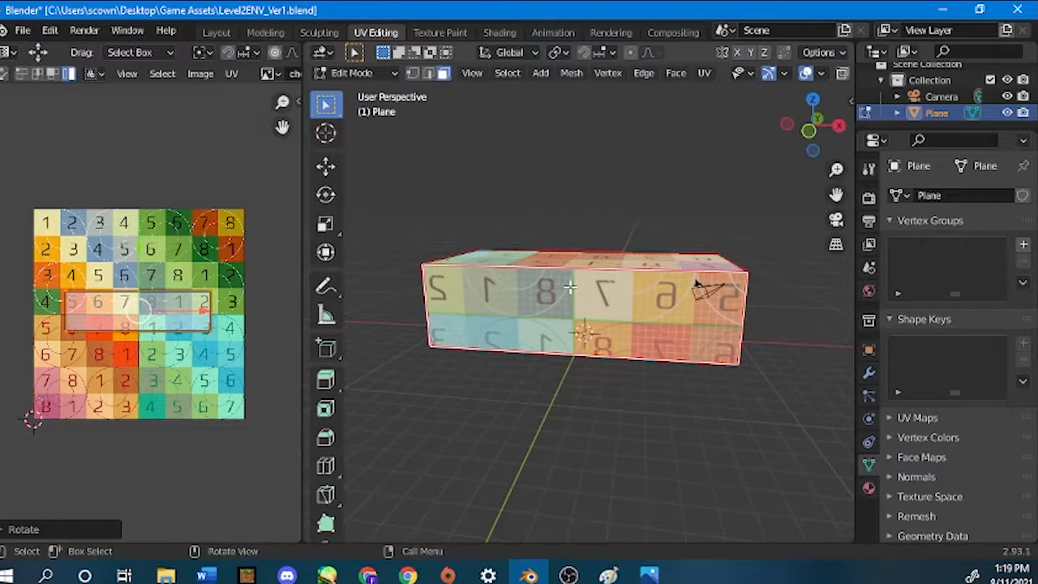
scroll(570, 287, "up", 8)
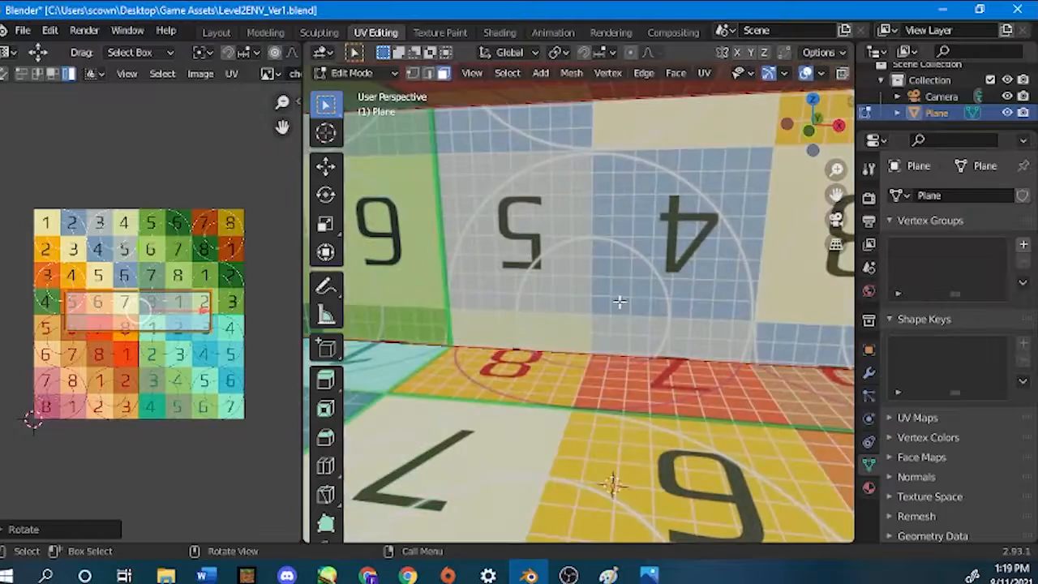
middle_click_drag(618, 302, 492, 243)
scroll(488, 254, "up", 2)
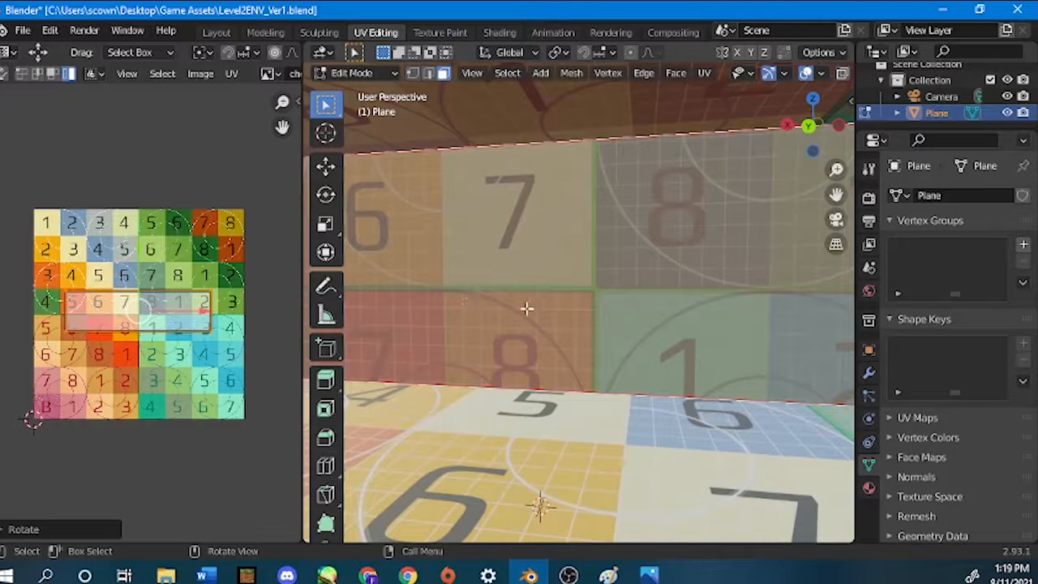
middle_click_drag(526, 308, 679, 303)
scroll(679, 303, "down", 2)
right_click(679, 304)
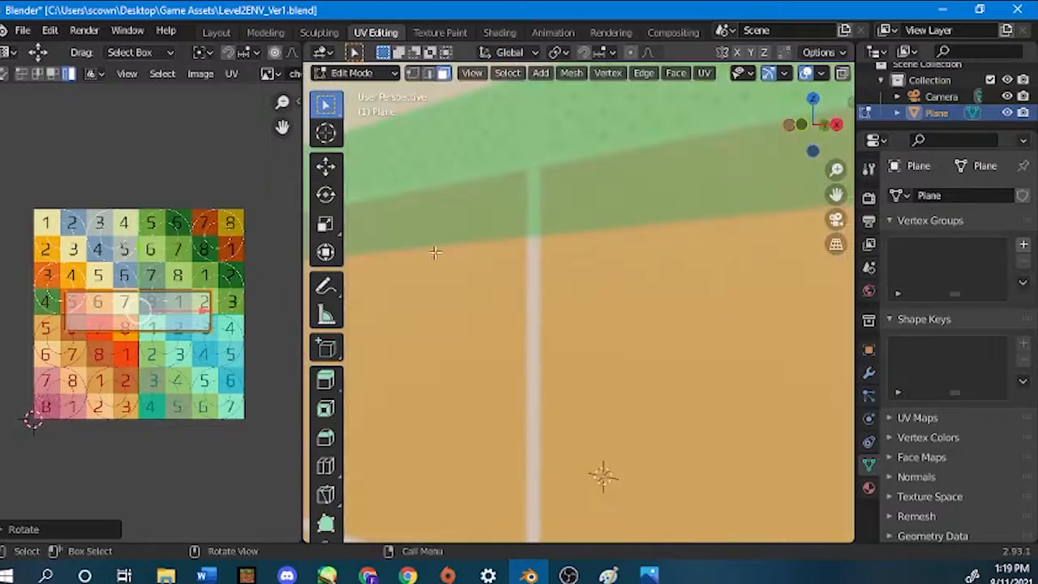
scroll(442, 283, "up", 5)
middle_click_drag(471, 289, 527, 323)
scroll(527, 322, "down", 4)
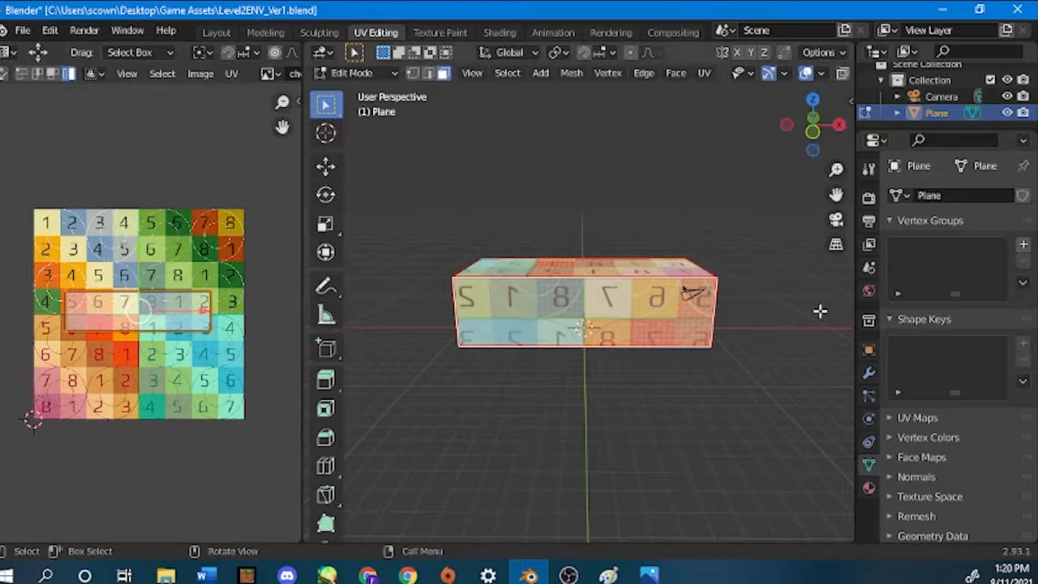
Add the box's right wall to the selection from the right orthographic view and move its UV island beside the front wall's island.
key("KP_3")
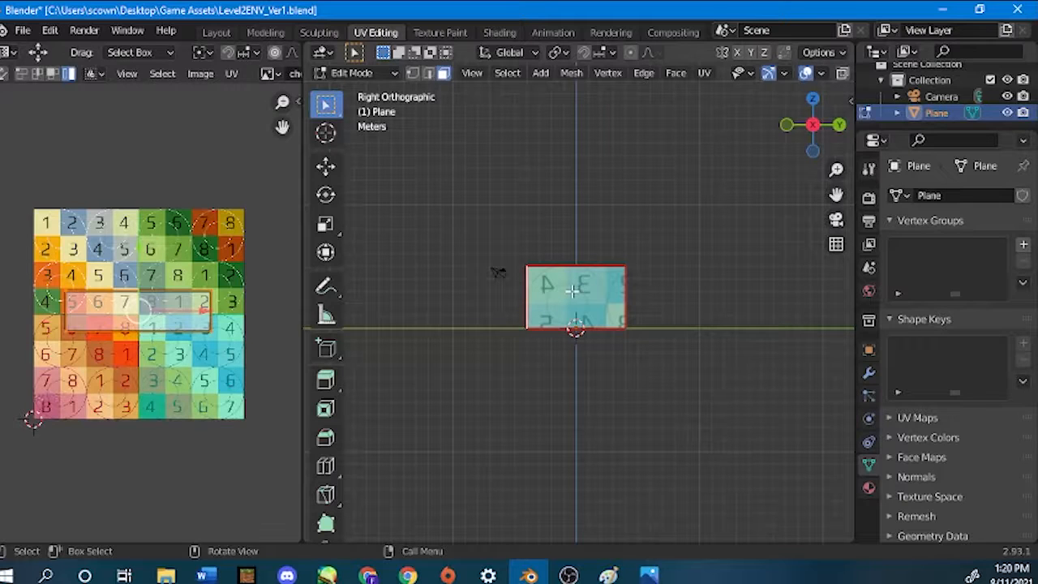
key("ctrl+l")
scroll(478, 264, "up", 2)
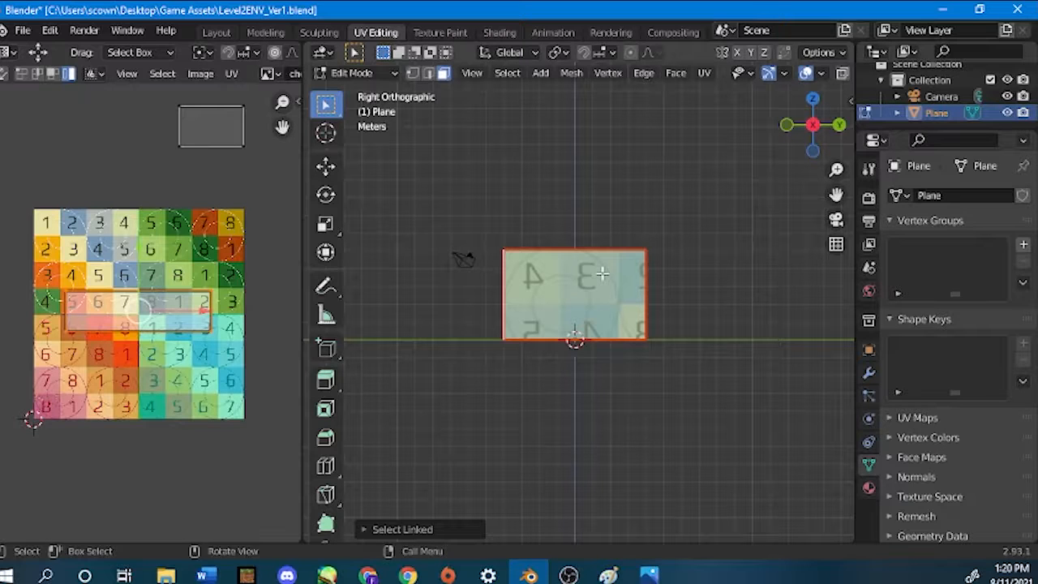
scroll(602, 274, "up", 1)
left_click(205, 120)
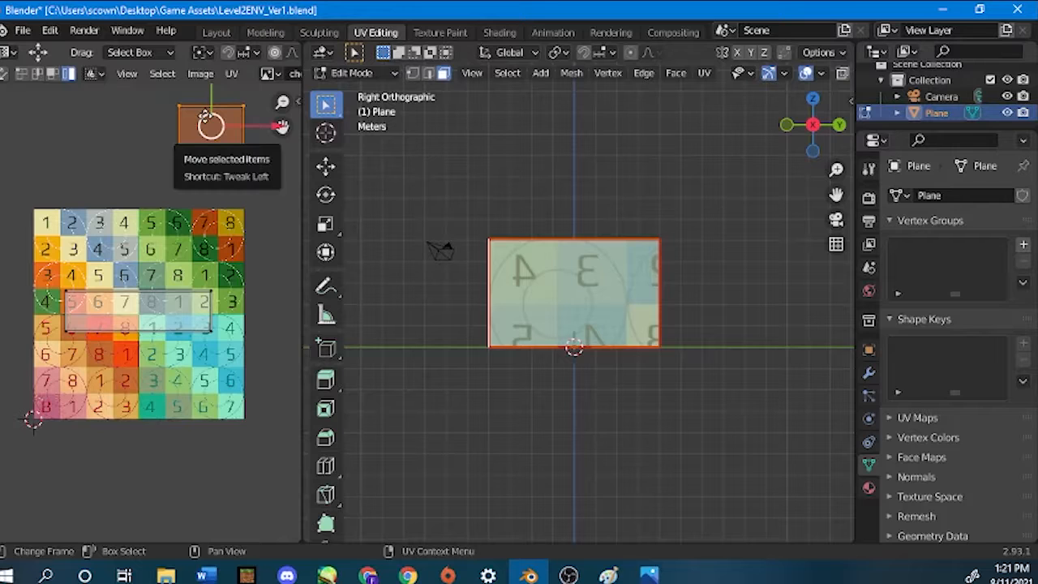
left_click_drag(205, 120, 244, 320)
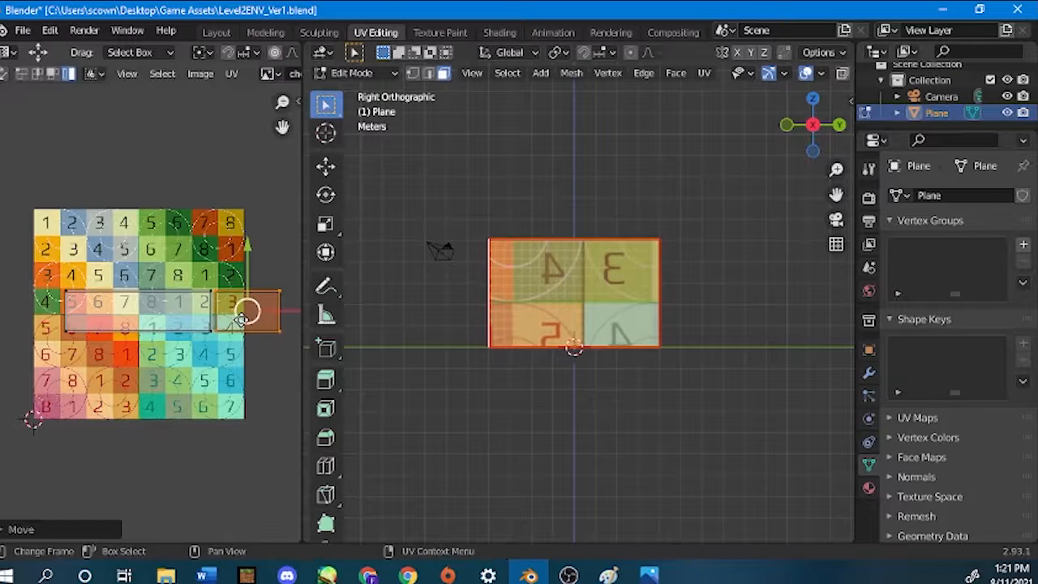
Slide the right wall's UV island against the front wall's island and back to a small gap, comparing the pattern at the box corner.
middle_click_drag(784, 311, 623, 220)
scroll(203, 304, "up", 2)
scroll(202, 304, "up", 4)
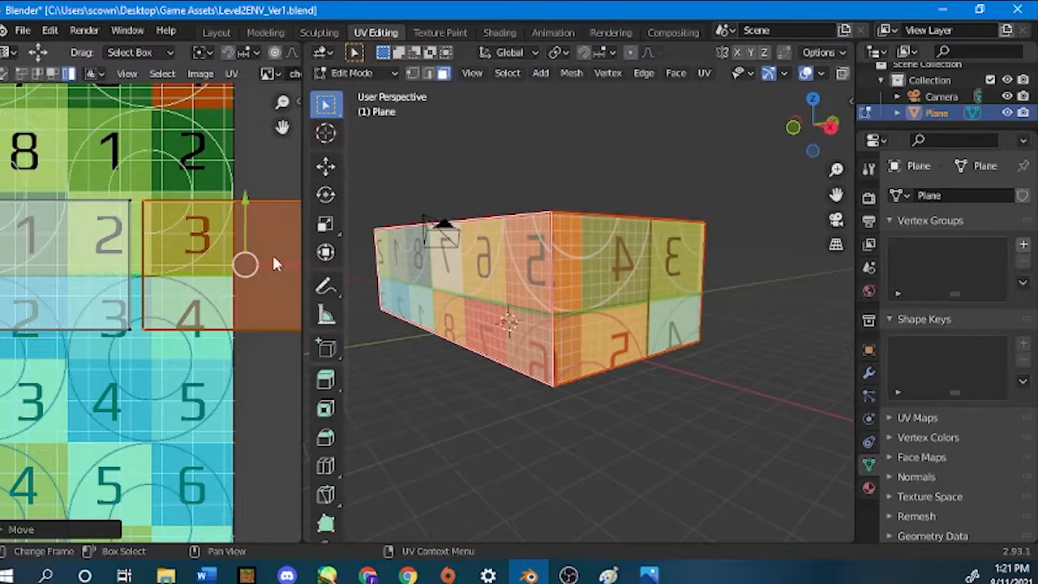
left_click_drag(281, 263, 284, 274)
scroll(180, 276, "down", 3)
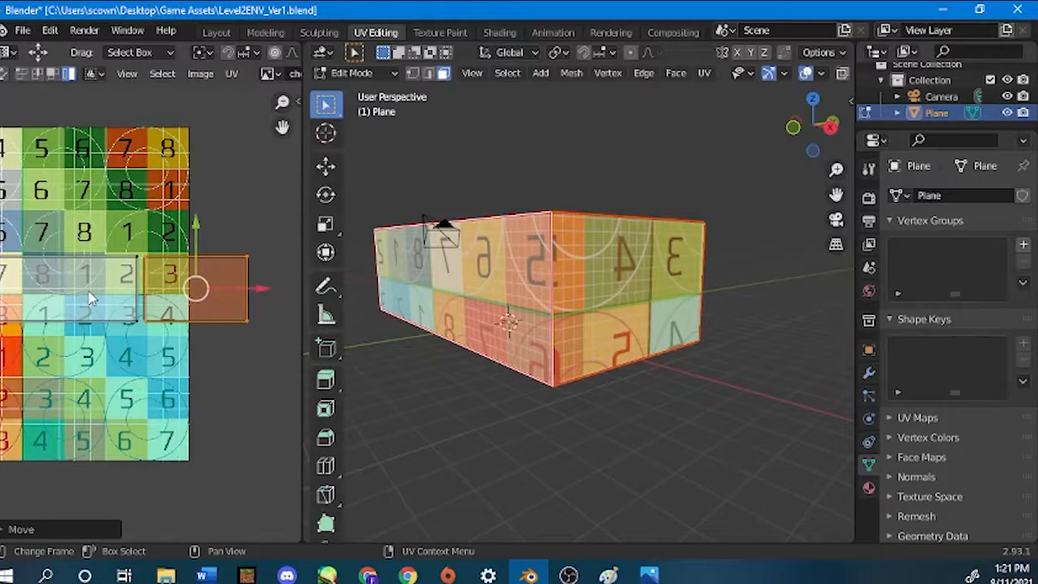
scroll(92, 298, "up", 1)
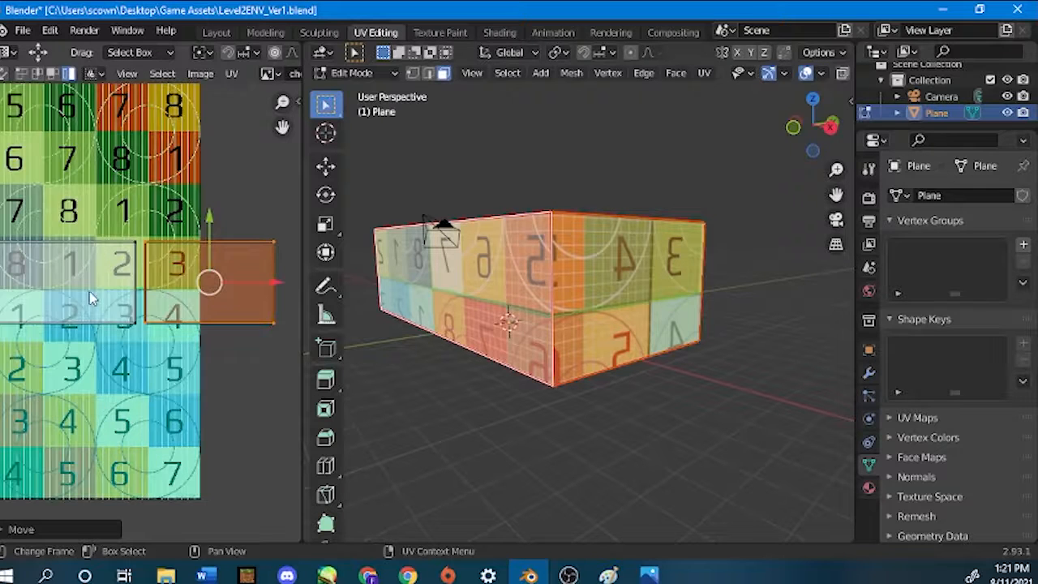
mouse_move(273, 287)
left_mouse_down()
mouse_move(250, 277)
mouse_move(262, 281)
left_mouse_up()
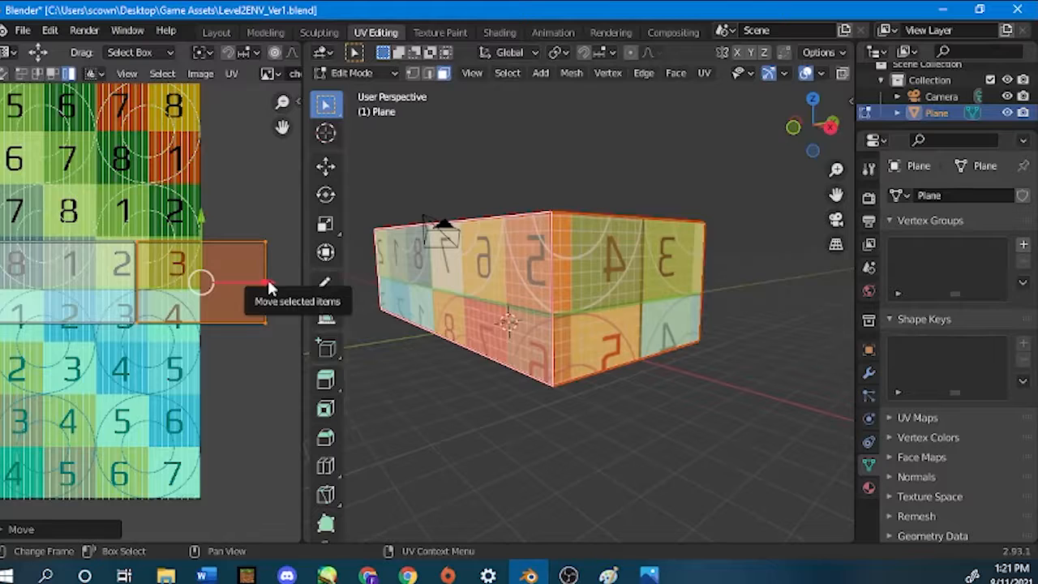
left_click_drag(270, 288, 279, 284)
scroll(134, 309, "down", 3)
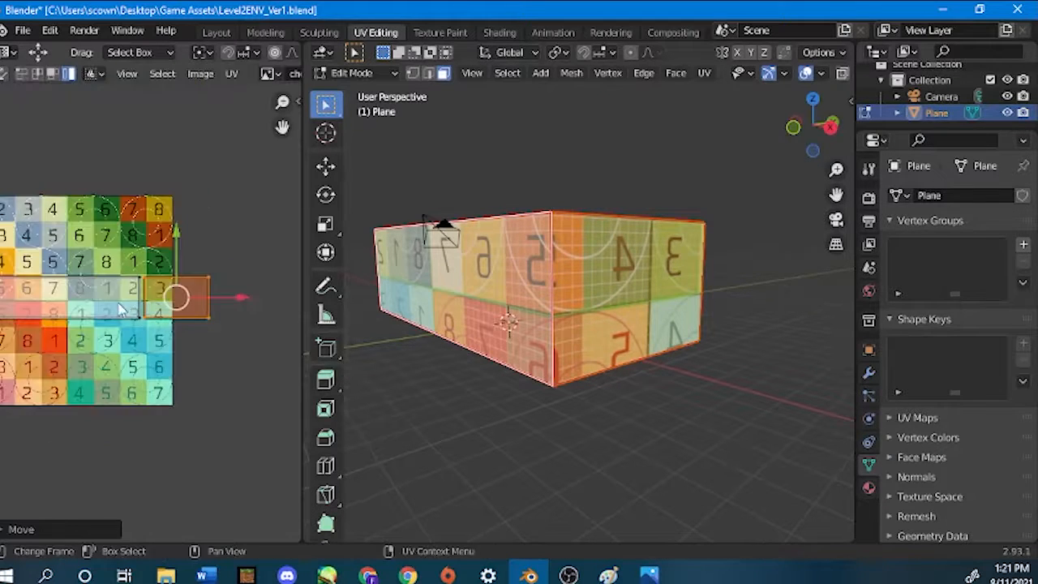
middle_click_drag(52, 277, 85, 252)
middle_click_drag(479, 239, 493, 239)
scroll(492, 239, "down", 3)
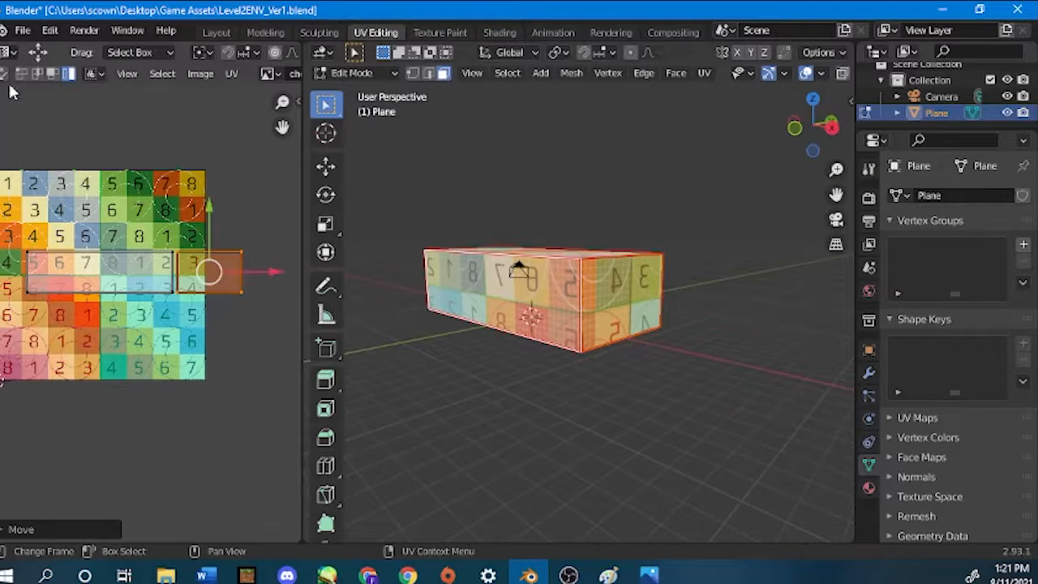
Select both wall islands and slide them together across the checker map and back near their starting place.
left_click_drag(1, 126, 285, 379)
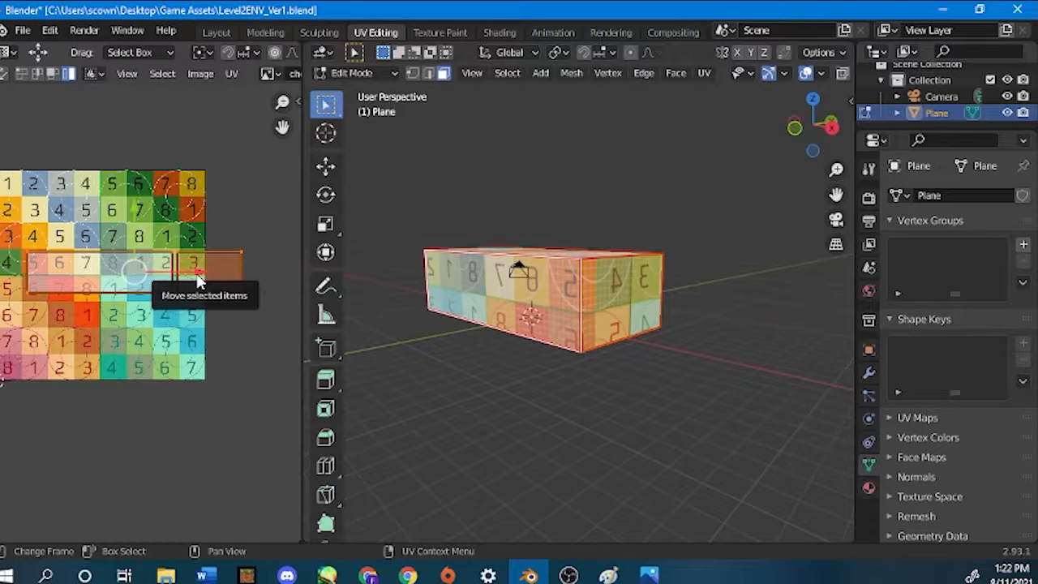
left_click_drag(166, 275, 254, 269)
scroll(658, 331, "up", 3)
scroll(658, 330, "down", 1)
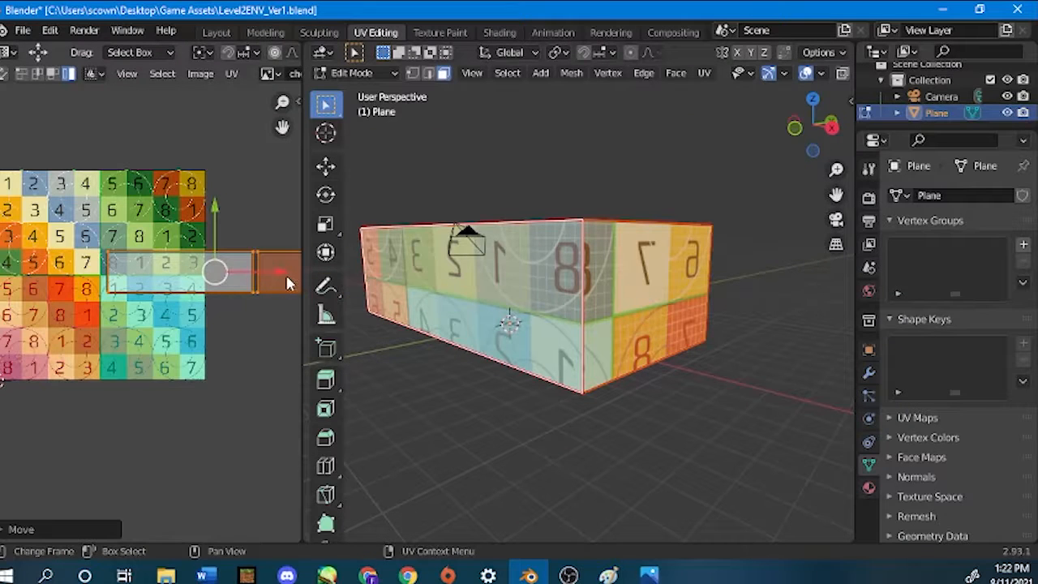
left_click_drag(287, 283, 211, 284)
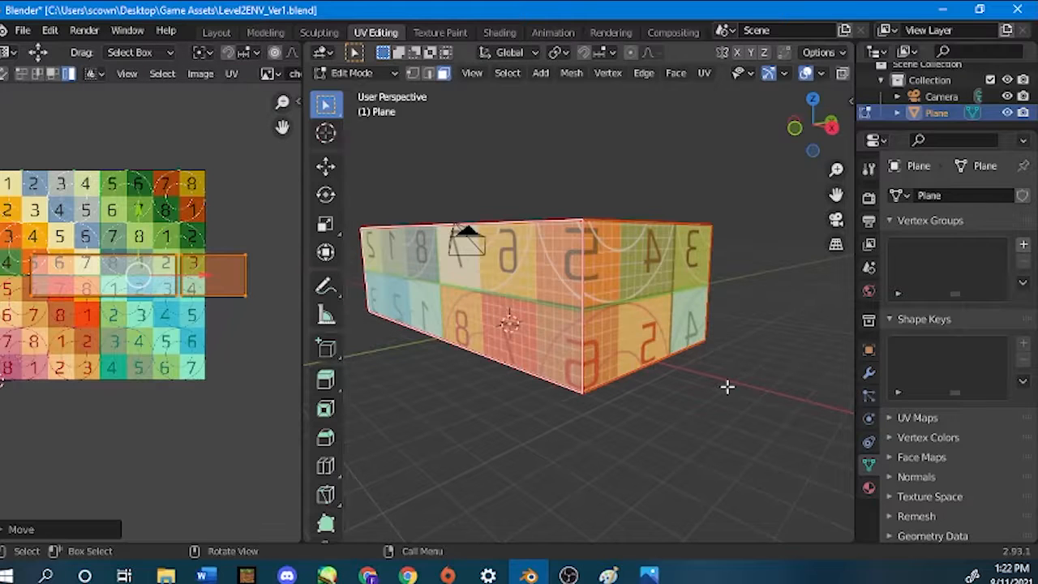
Add the box's top face to the selection from the top view and move its UV island just above the front wall's island.
scroll(567, 357, "down", 2)
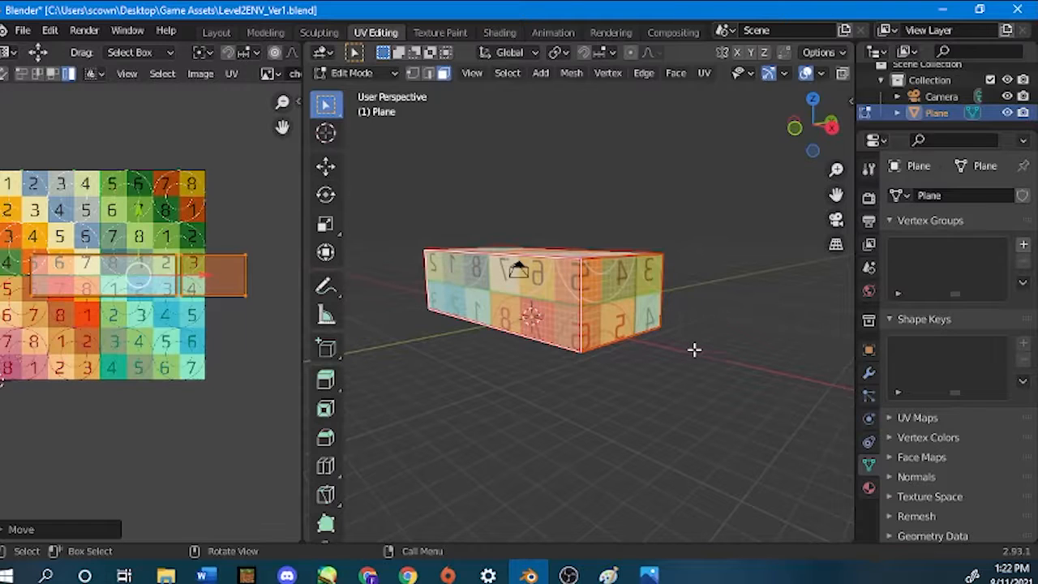
key("KP_7")
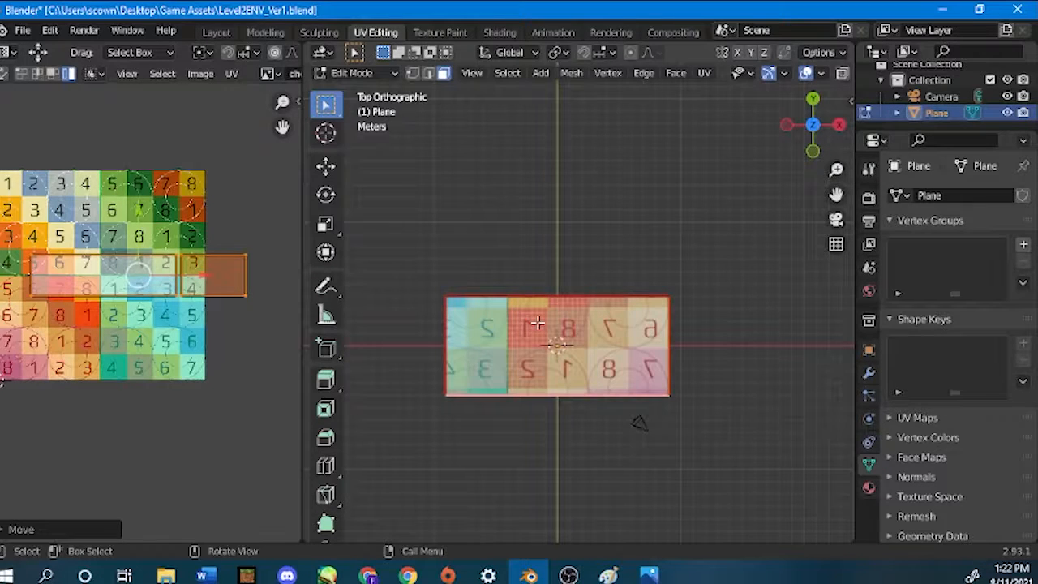
key("ctrl+l")
middle_click_drag(120, 229, 127, 287)
left_click(86, 179)
left_click_drag(87, 179, 122, 294)
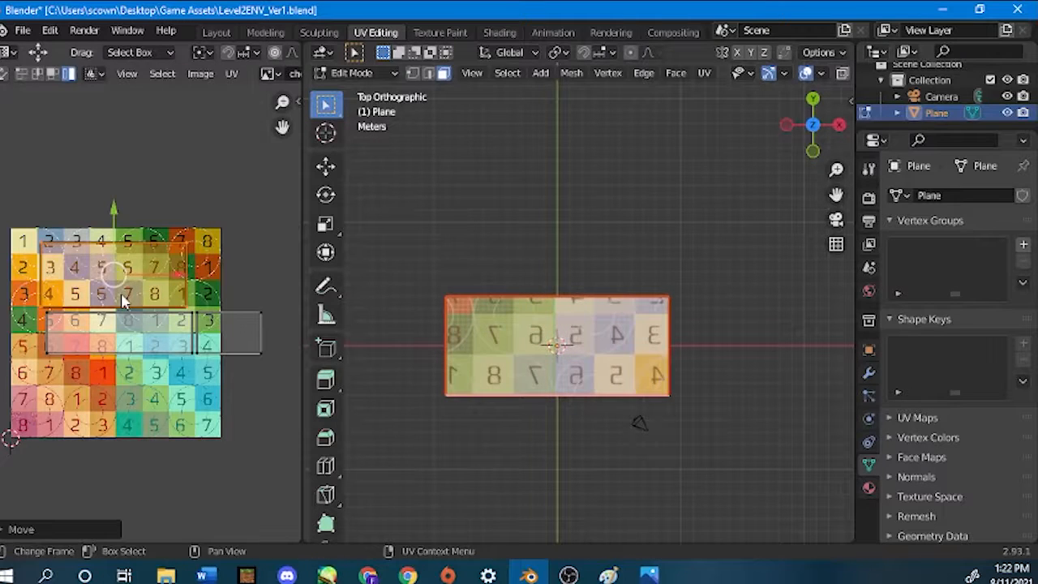
Nudge the top face's UV island sideways to line up with the front wall's island, and check the shared edge in perspective.
scroll(123, 302, "up", 1)
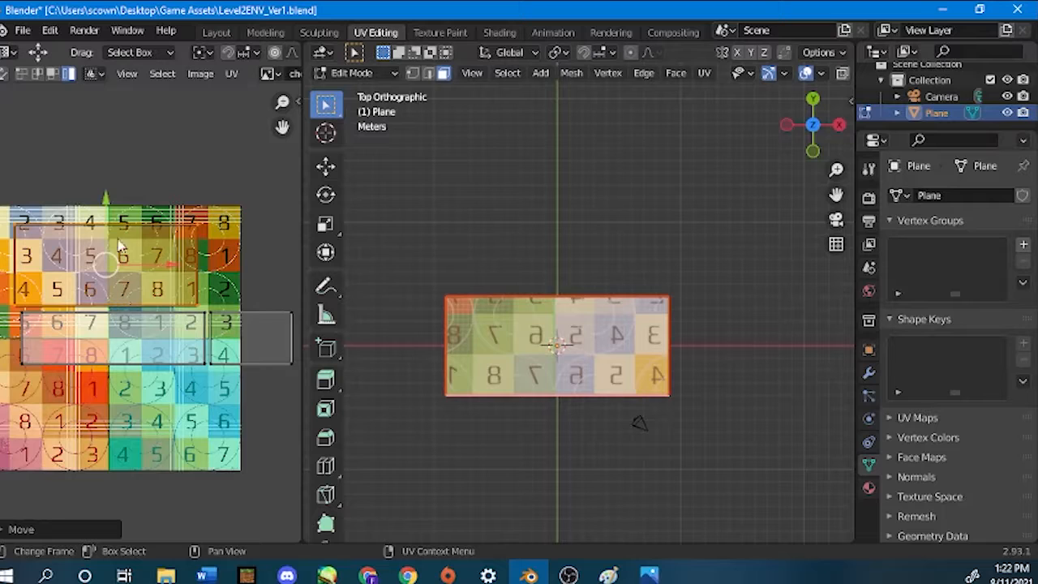
mouse_move(103, 272)
left_mouse_down()
mouse_move(105, 263)
mouse_move(109, 272)
left_mouse_up()
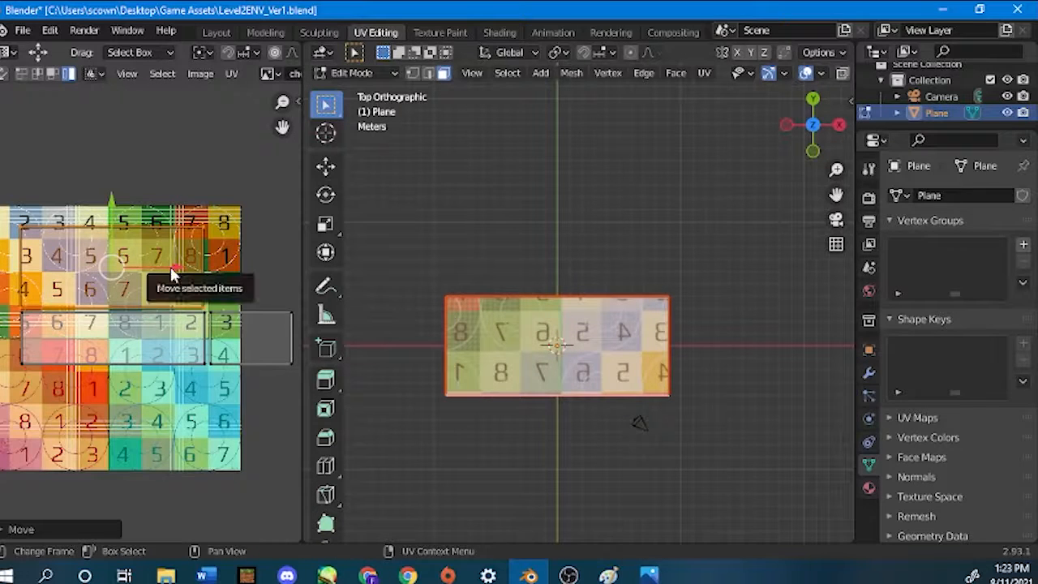
left_click_drag(171, 273, 180, 263)
scroll(92, 371, "down", 2)
scroll(92, 371, "up", 1)
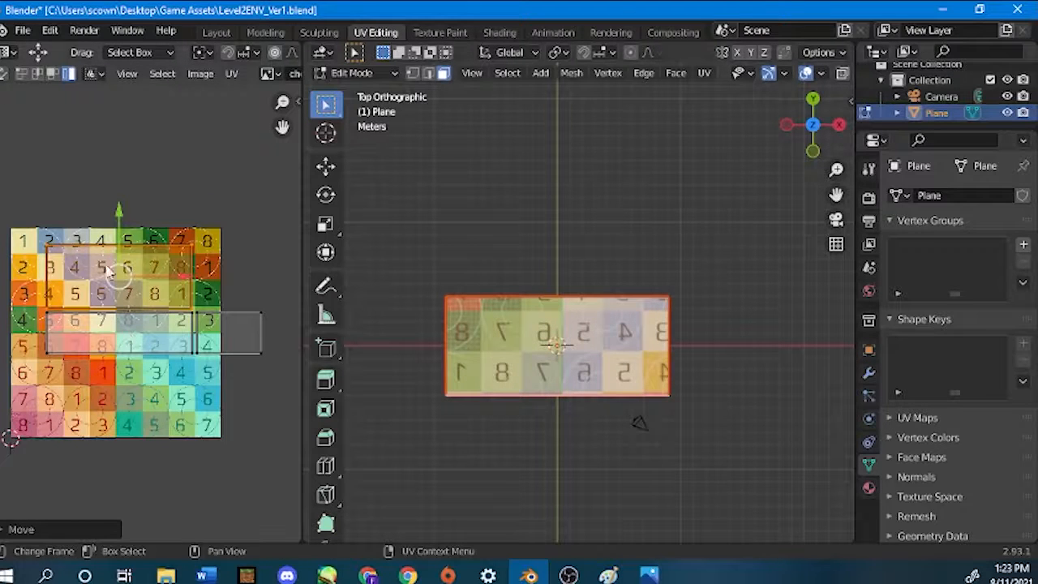
middle_click_drag(713, 449, 658, 267)
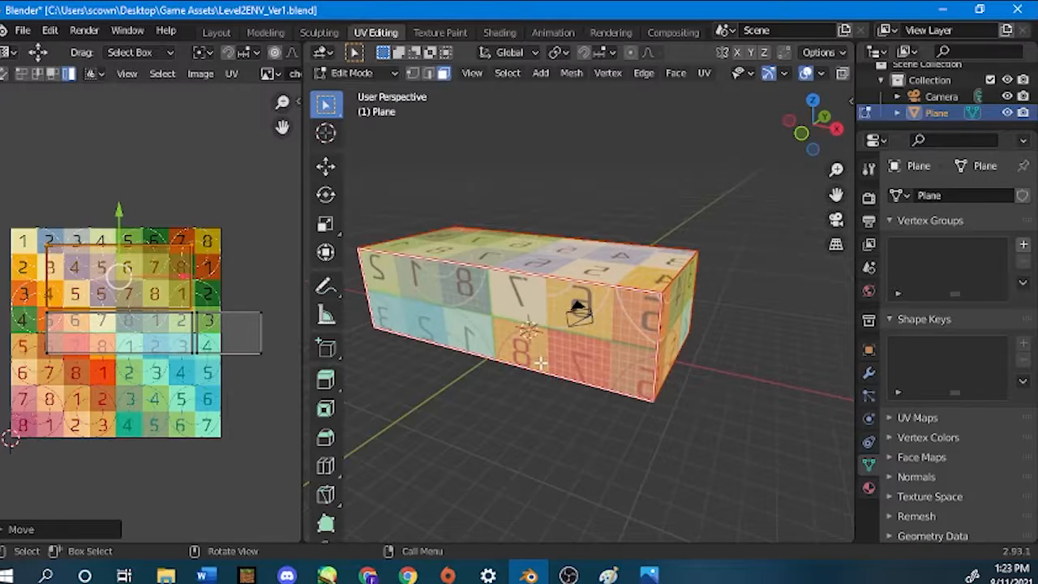
scroll(541, 364, "down", 2)
scroll(541, 364, "up", 2)
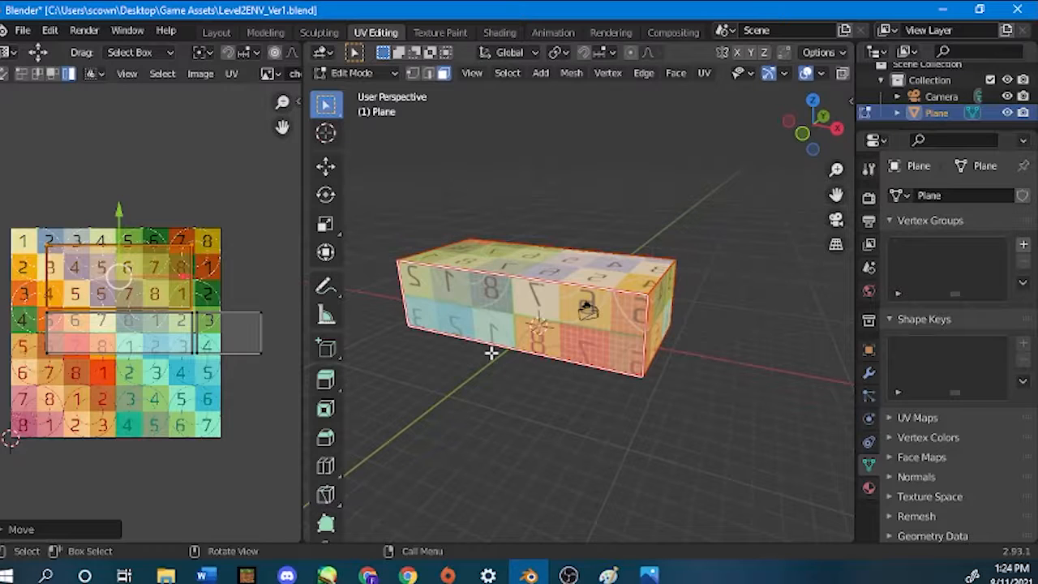
Look over the preset viewpoint choices and orbit around to view the box's back wall.
key("grave")
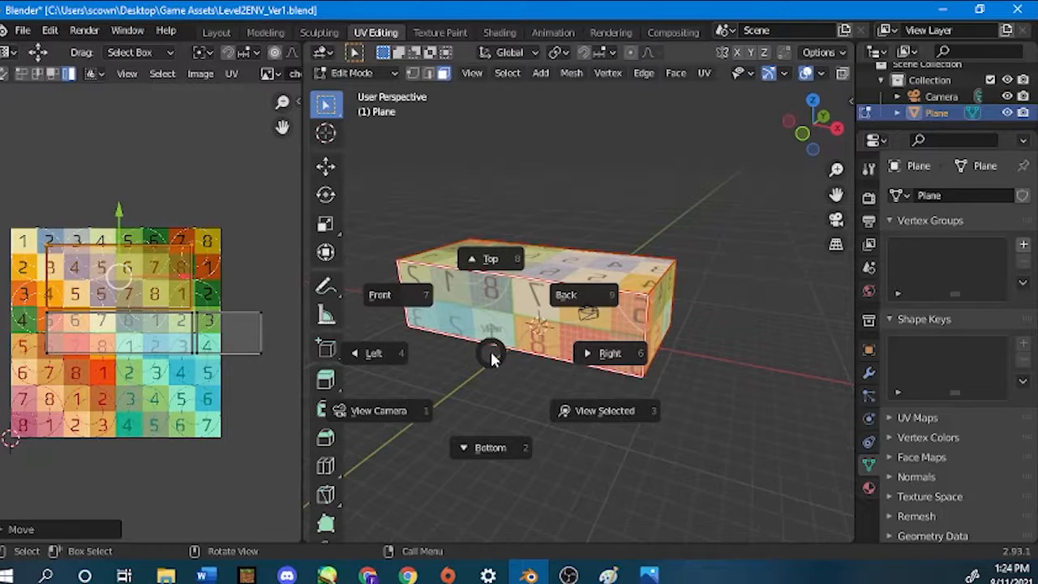
key("Escape")
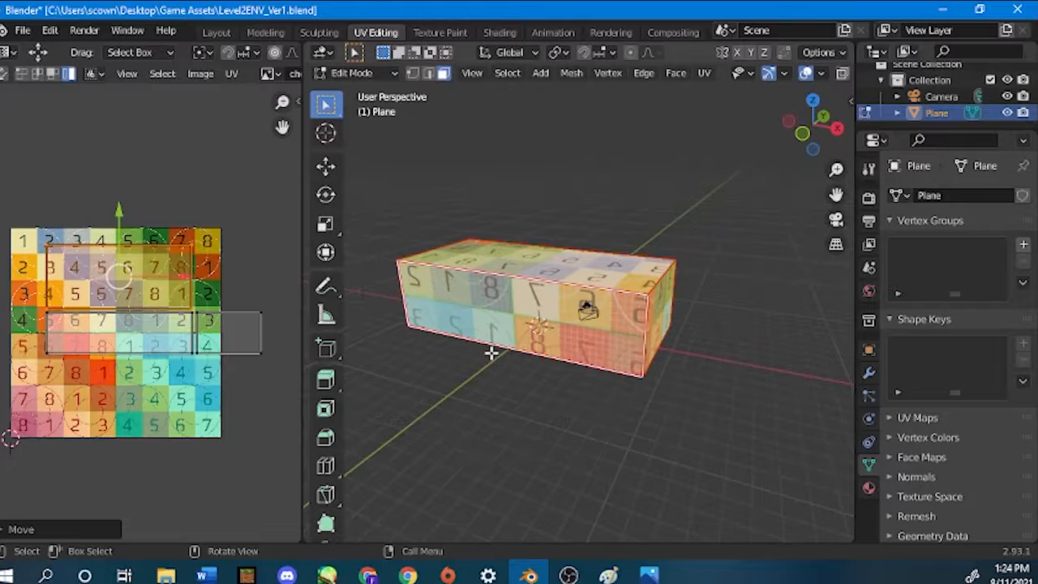
key("grave")
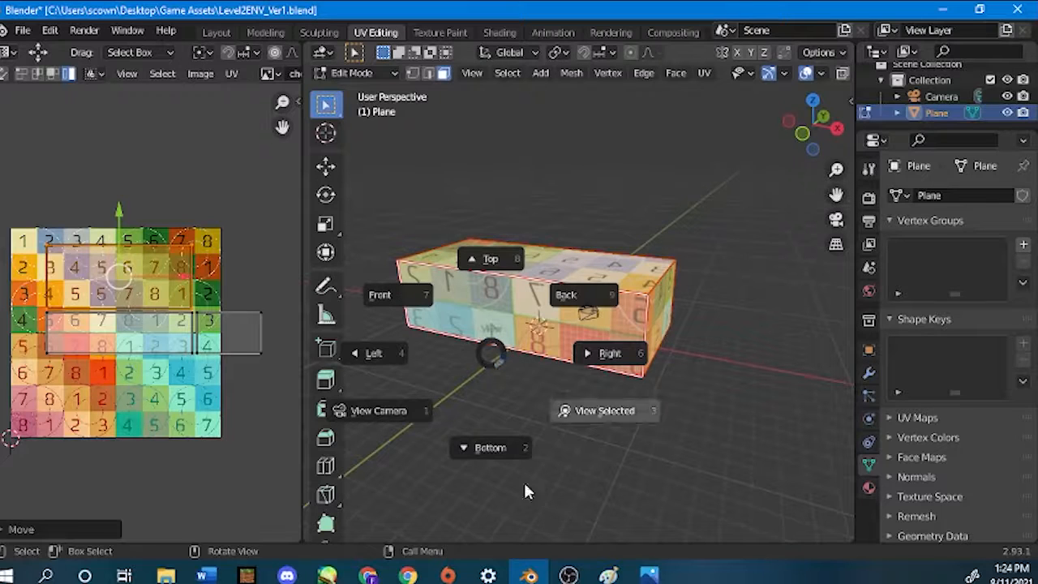
left_click(441, 524)
middle_click_drag(478, 307, 478, 306)
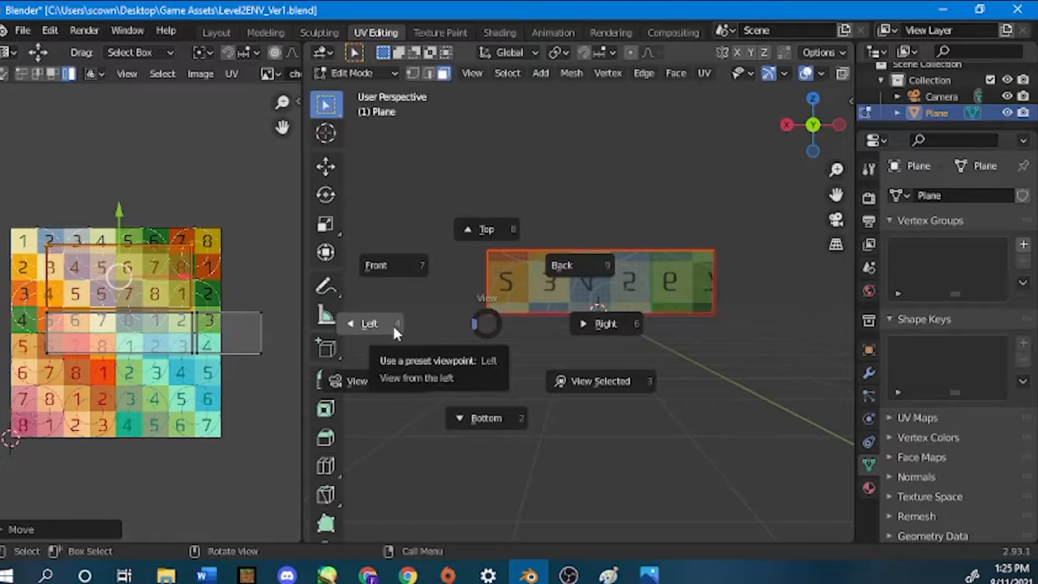
left_click(493, 320)
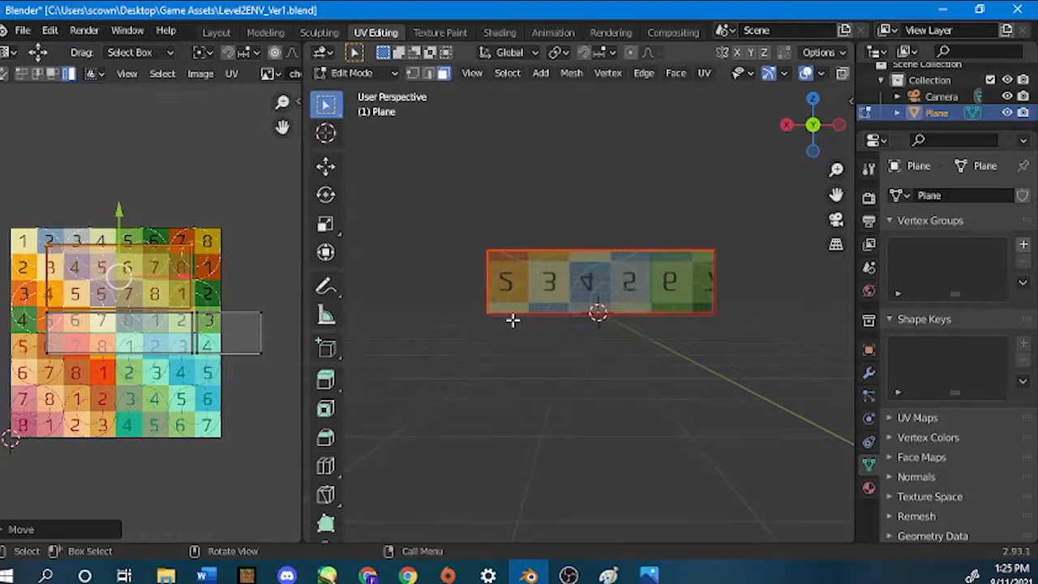
Show the box from the front orthographic view and orbit sideways in fixed increments around to its right and back walls.
key("KP_1")
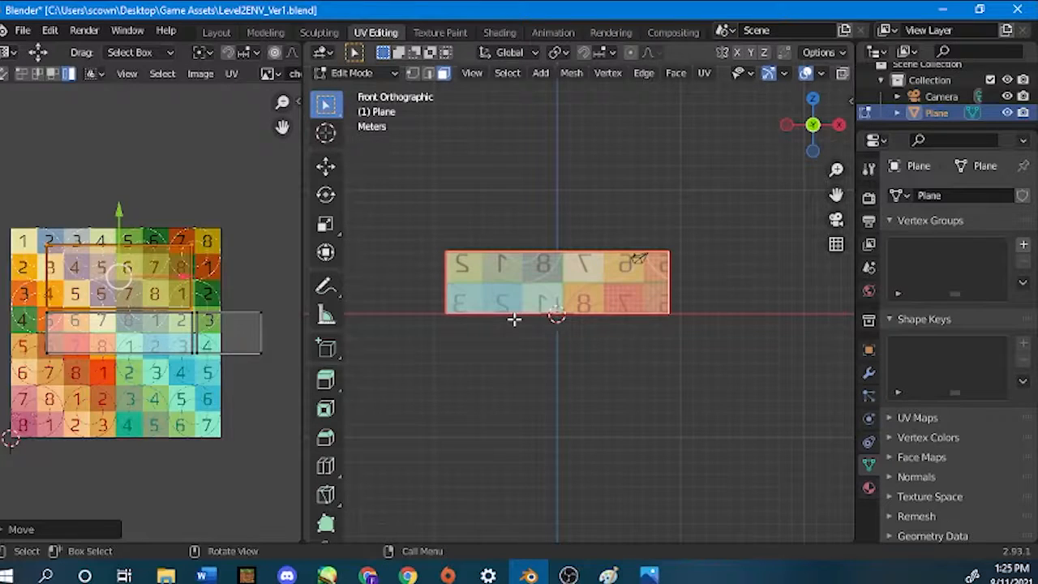
key("KP_4")
key("KP_4")
key("KP_4")
key("KP_4")
key("KP_4")
key("KP_4")
key("KP_4")
key("KP_4")
key("KP_4")
key("KP_4")
key("KP_4")
key("KP_4")
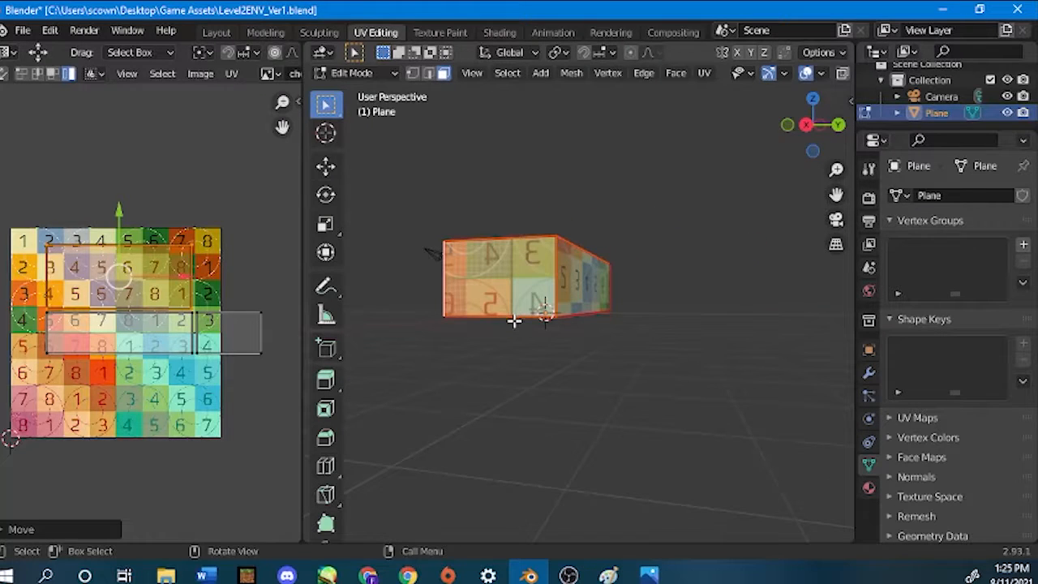
Show the box from the left orthographic view and widen the UV editor beside the 3D view.
key("grave")
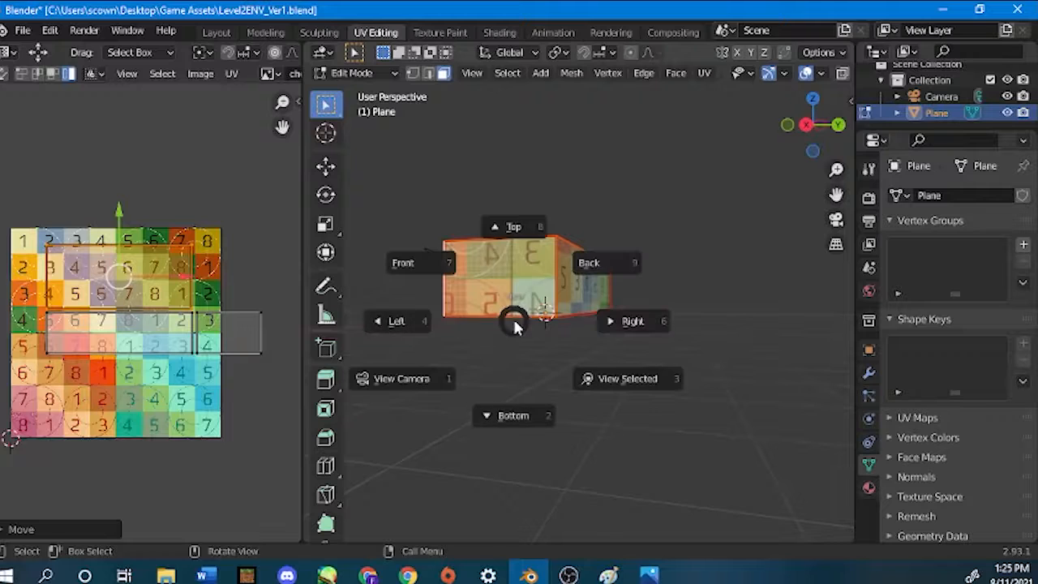
left_click(374, 329)
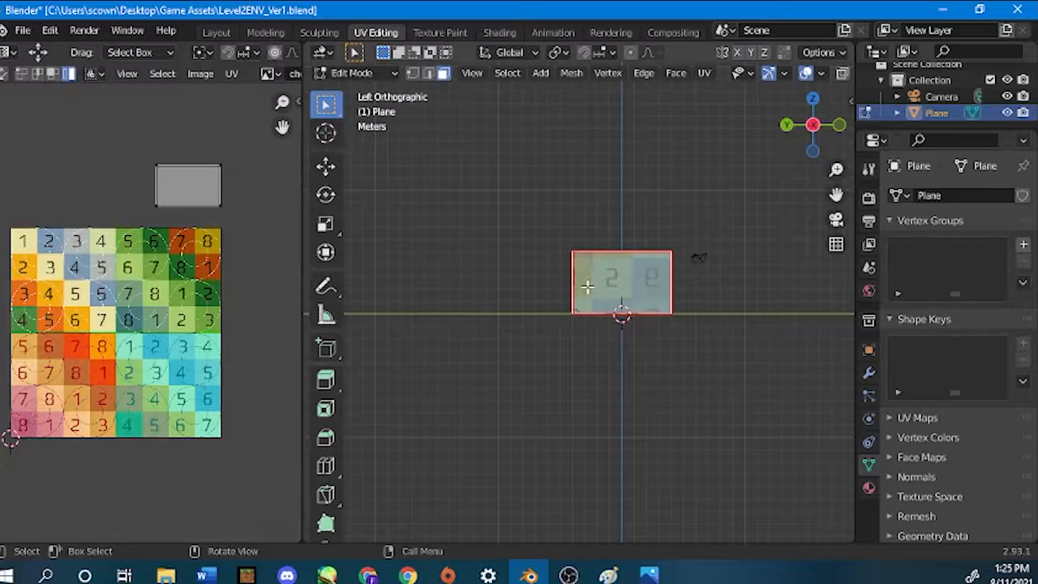
scroll(626, 285, "up", 5)
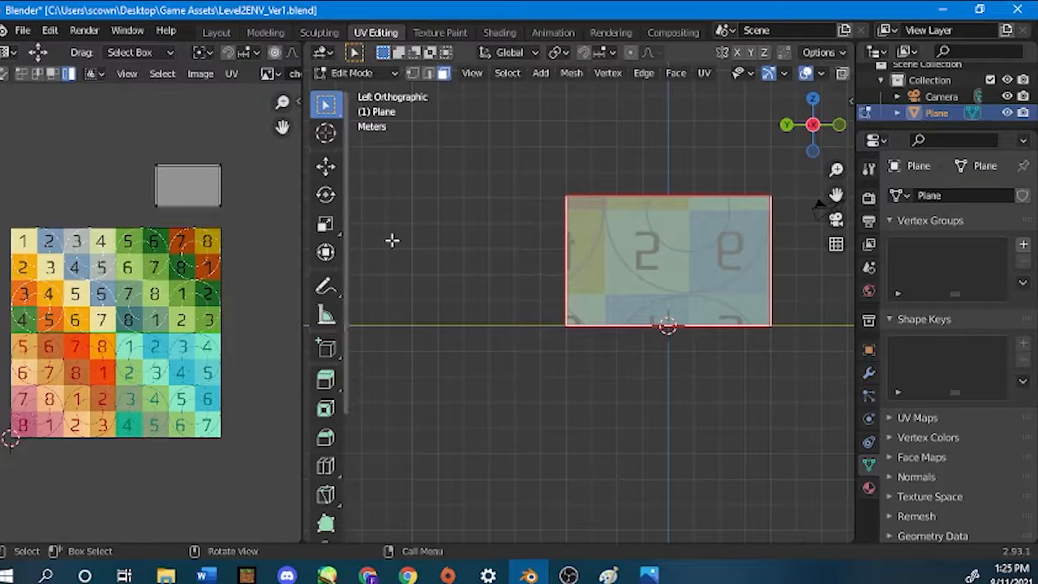
scroll(503, 267, "down", 2)
middle_click_drag(503, 267, 498, 313, "shift")
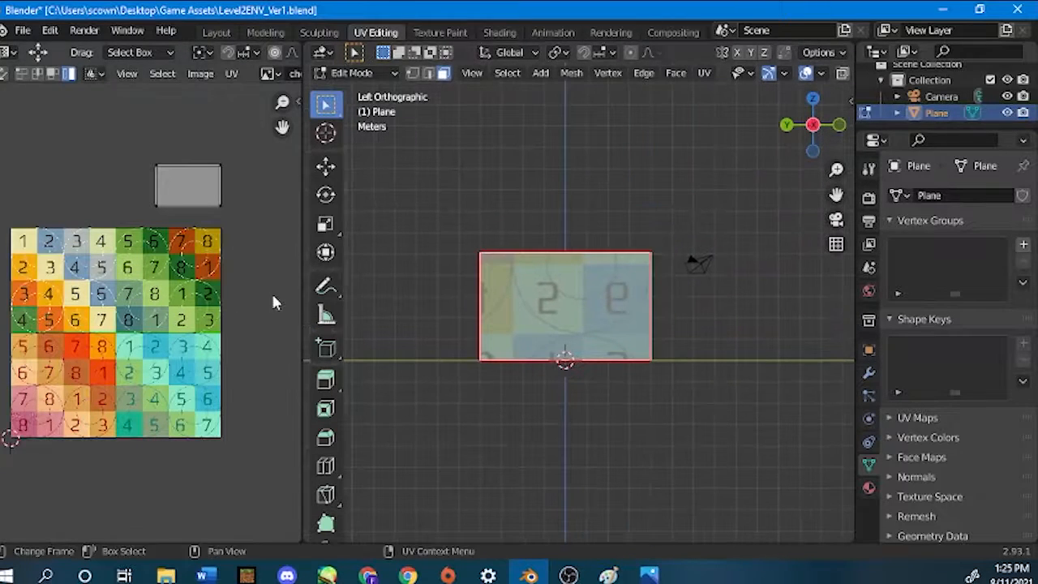
left_click_drag(303, 289, 408, 283)
scroll(535, 294, "down", 2)
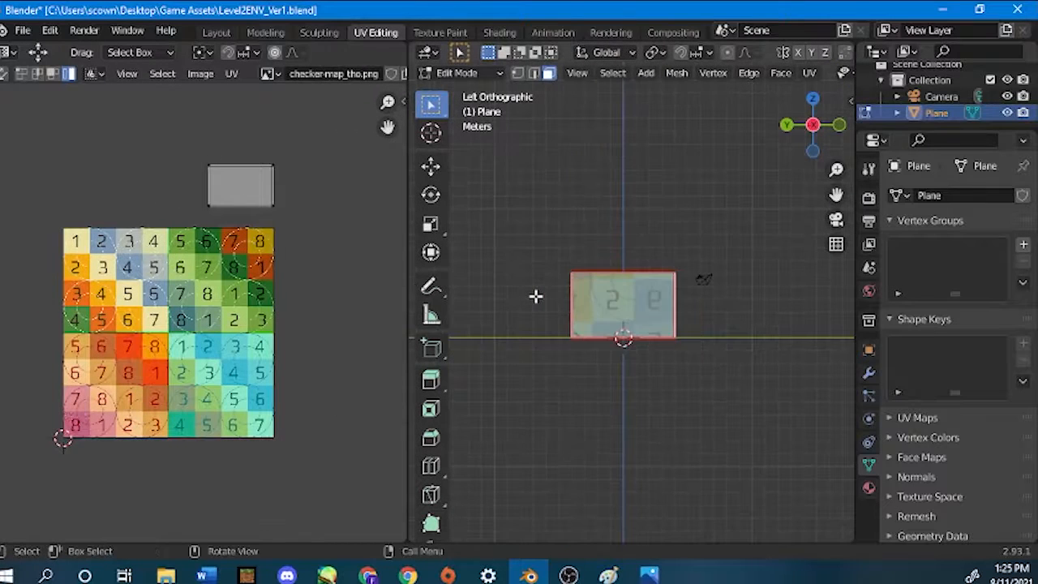
Try selecting the linked left wall face, and undo the last two selection changes.
middle_click_drag(535, 295, 562, 326)
key("ctrl+l")
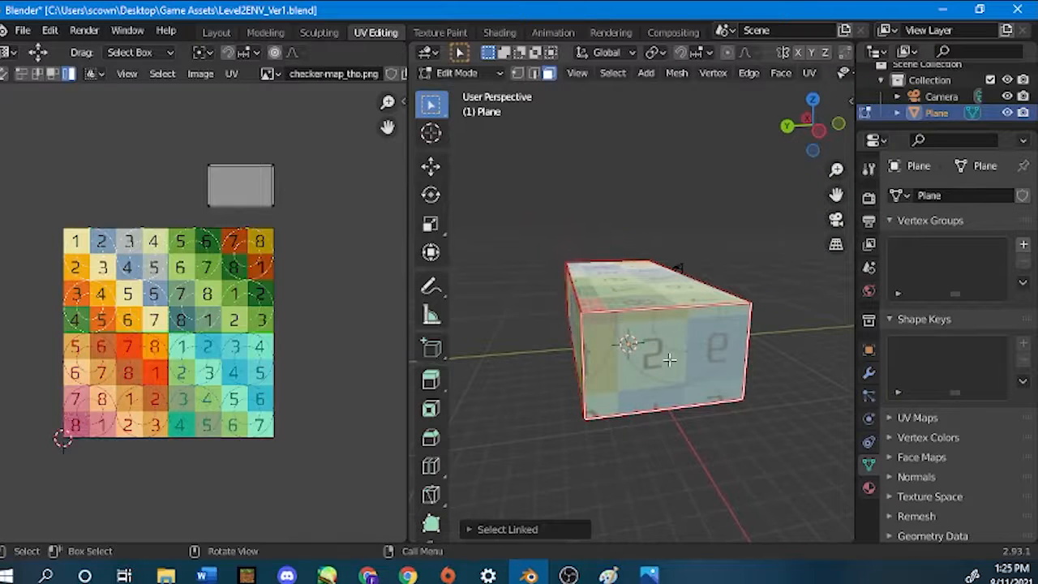
key("ctrl+z")
key("ctrl+z")
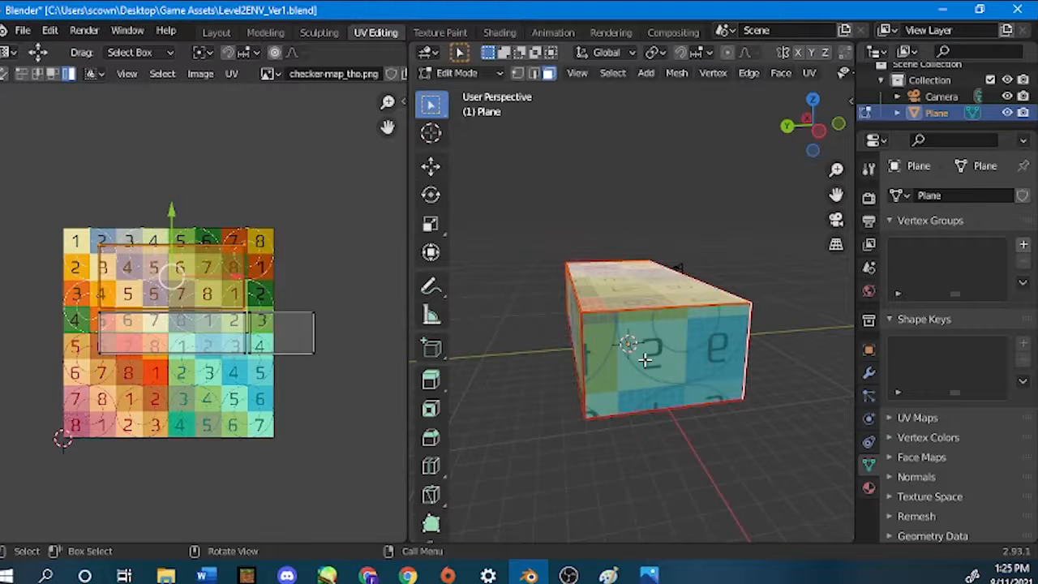
Add the box's left wall to the selection and move its UV island beside the front wall's island, opposite the right wall's island.
middle_click_drag(645, 360, 702, 263)
key("grave")
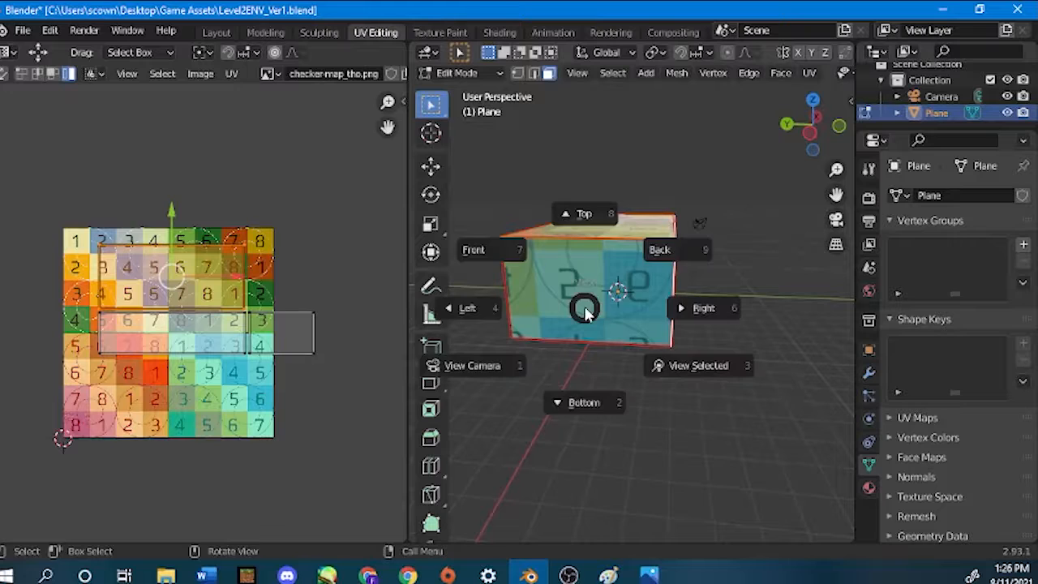
left_click(503, 307)
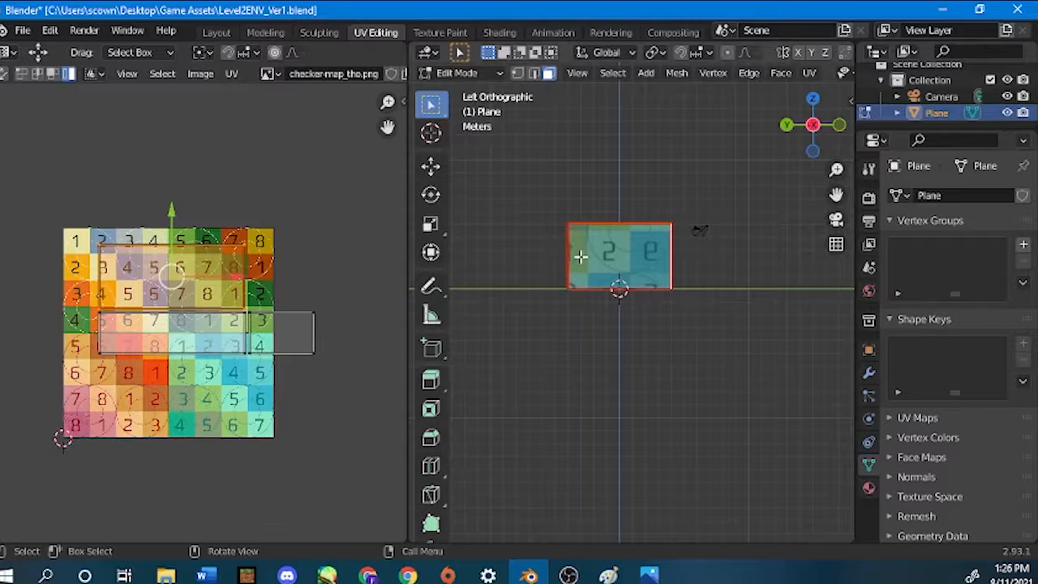
key("l")
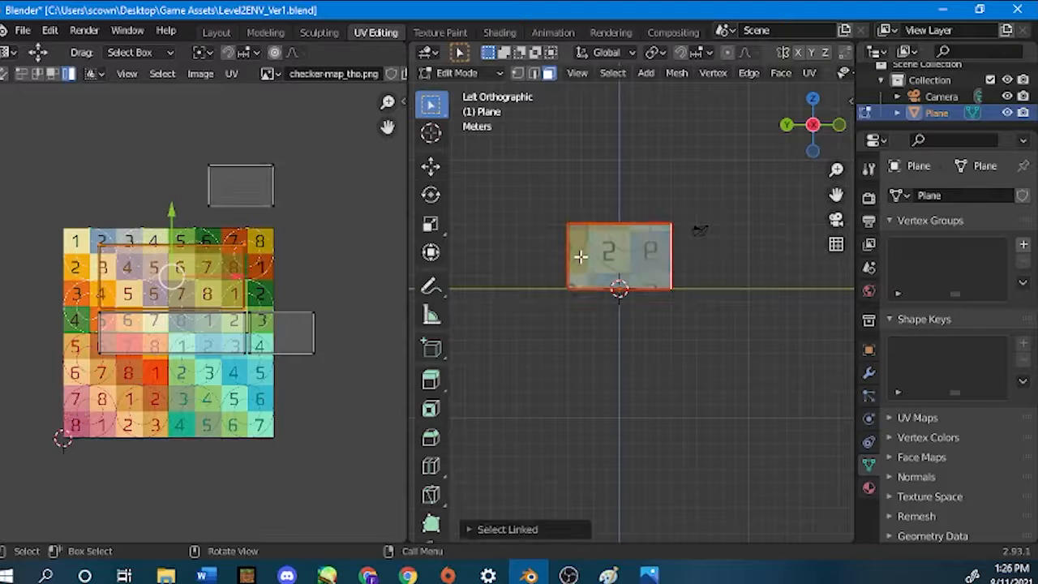
left_click(261, 186)
key("g")
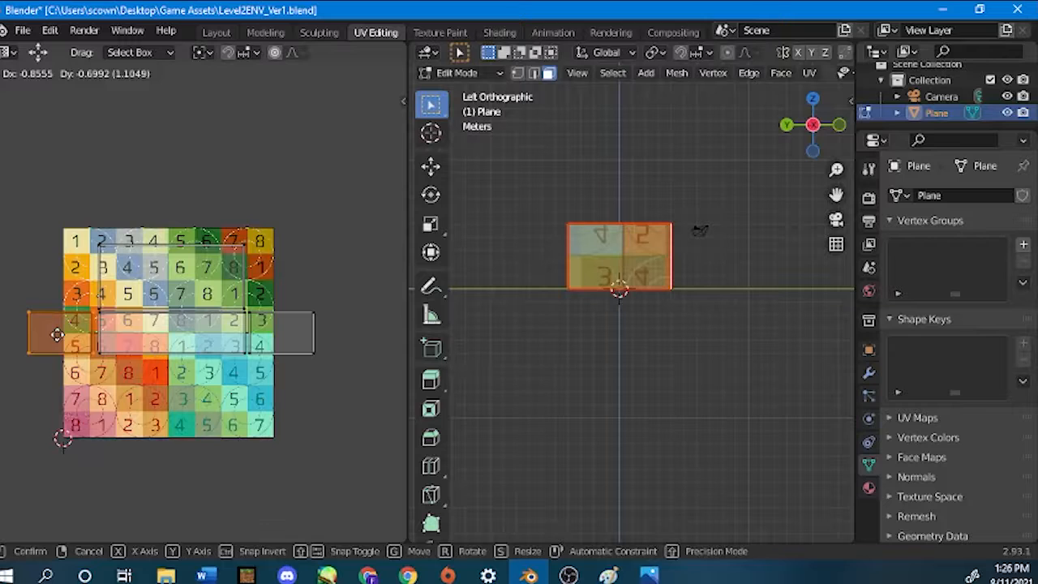
left_click(58, 332)
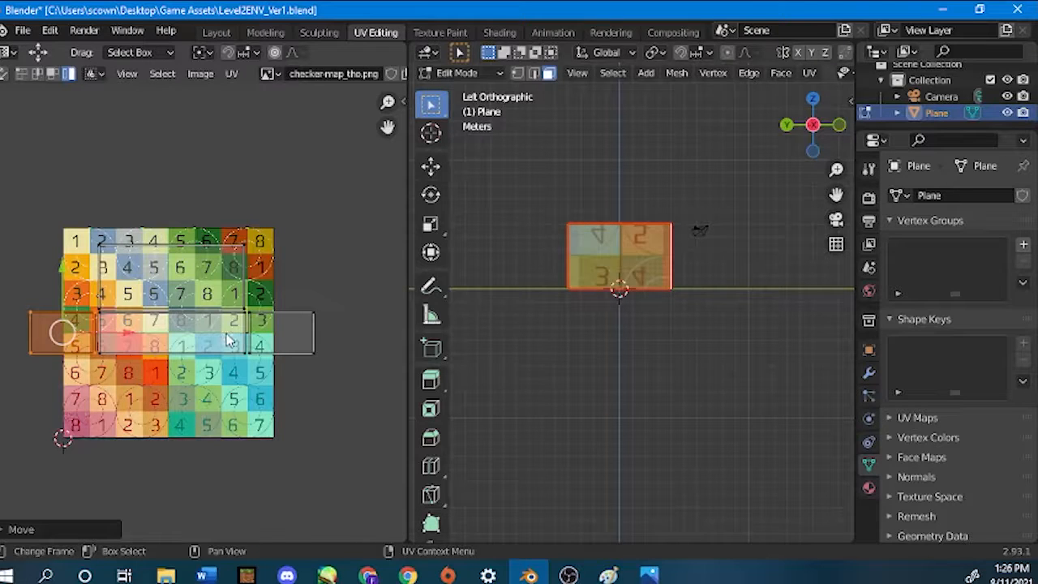
Rotate the left wall's UV island by 180 degrees and check its checker numbers on the box in perspective.
type("r180")
key("Return")
scroll(568, 254, "up", 3)
middle_click_drag(611, 261, 615, 330, "shift")
scroll(605, 308, "up", 3)
scroll(615, 330, "down", 8)
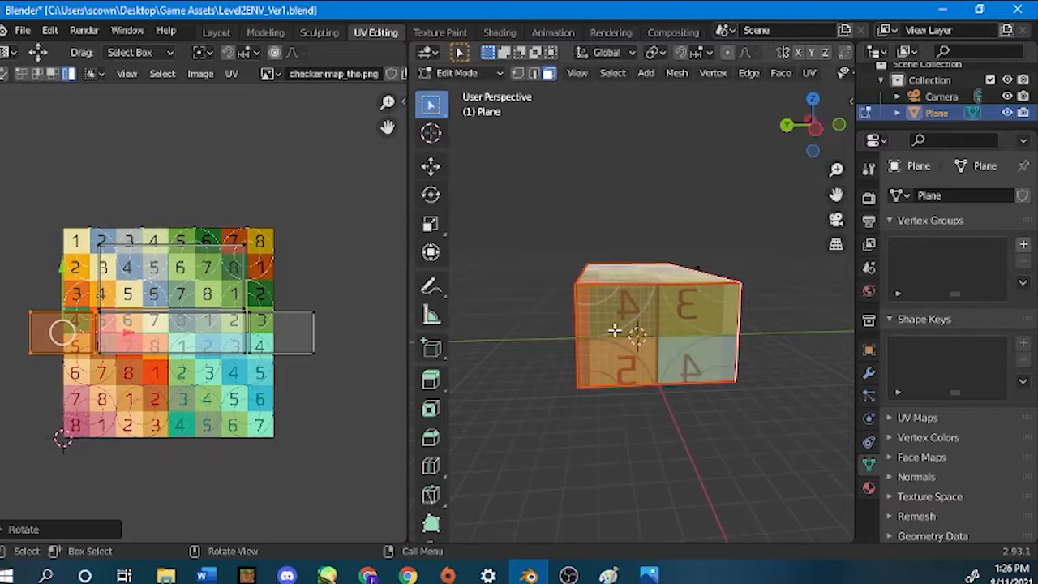
Add the box's bottom face to the selection from the bottom orthographic view.
key("KP_1")
middle_click_drag(708, 277, 545, 275)
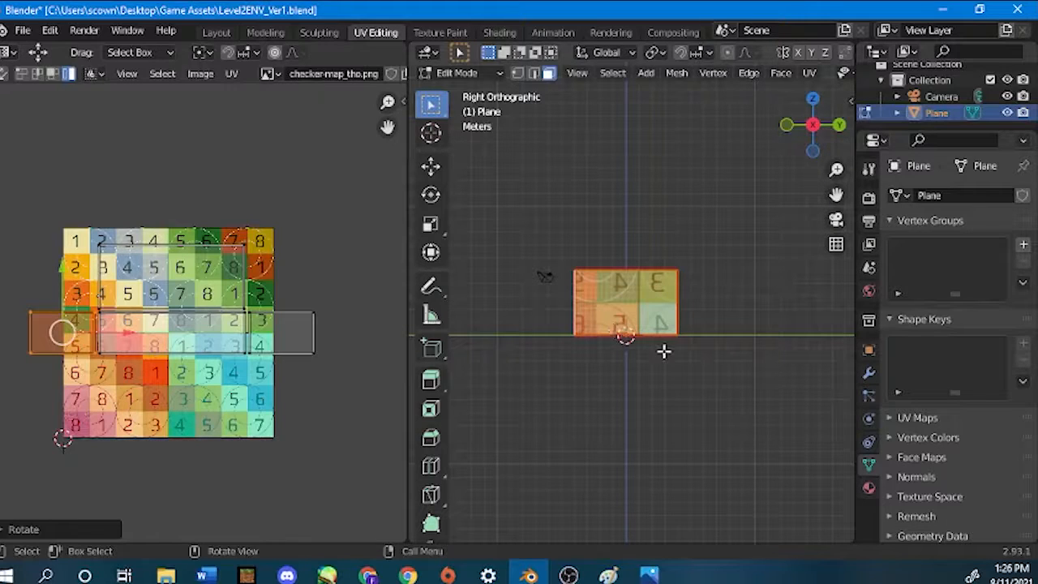
mouse_move(679, 352)
middle_mouse_down()
mouse_move(567, 333)
mouse_move(522, 348)
mouse_move(689, 405)
mouse_move(787, 375)
mouse_move(669, 341)
middle_mouse_up()
key("grave")
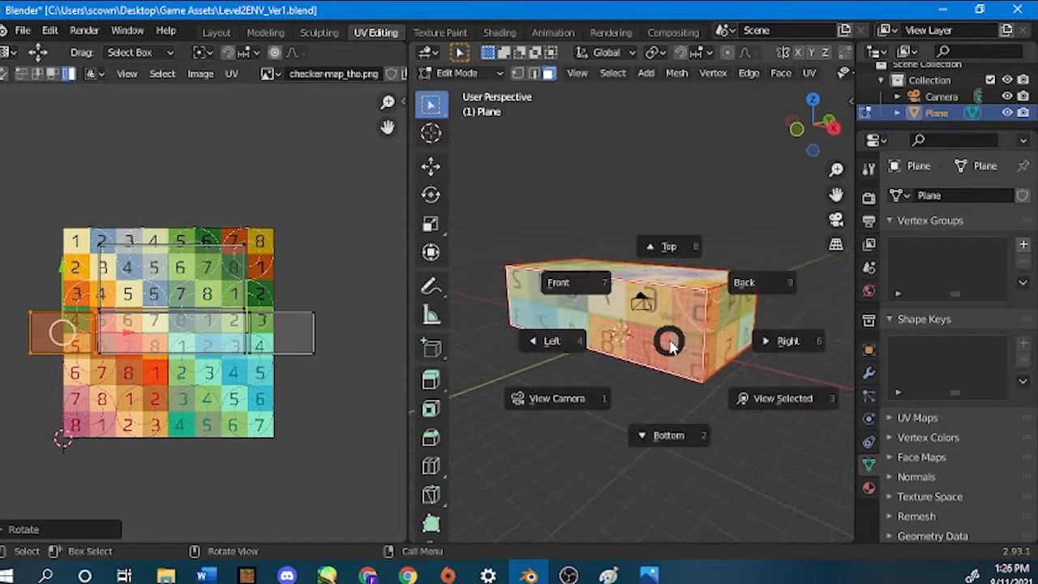
left_click(665, 406)
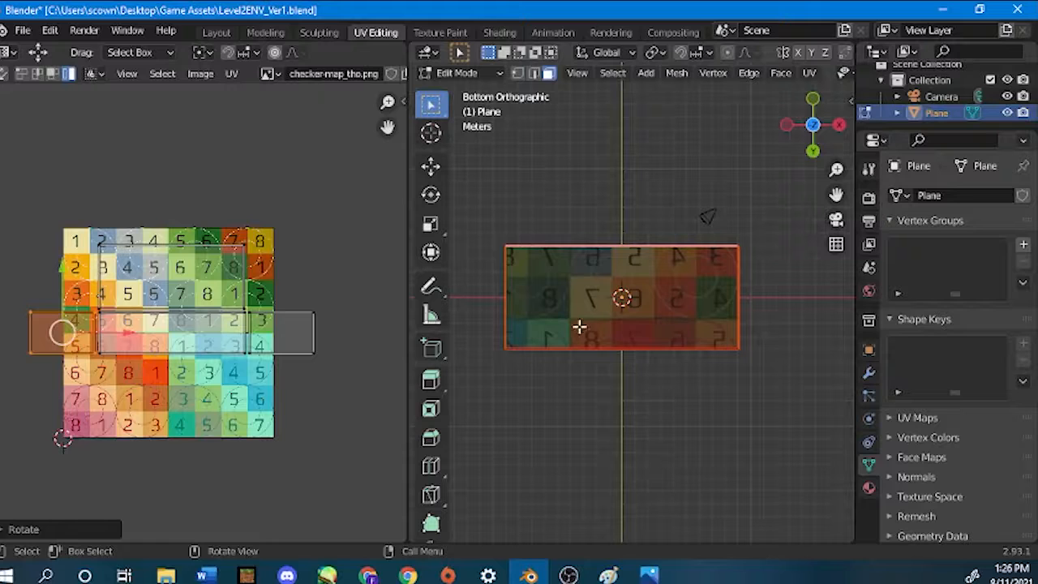
key("ctrl+l")
scroll(557, 301, "down", 1)
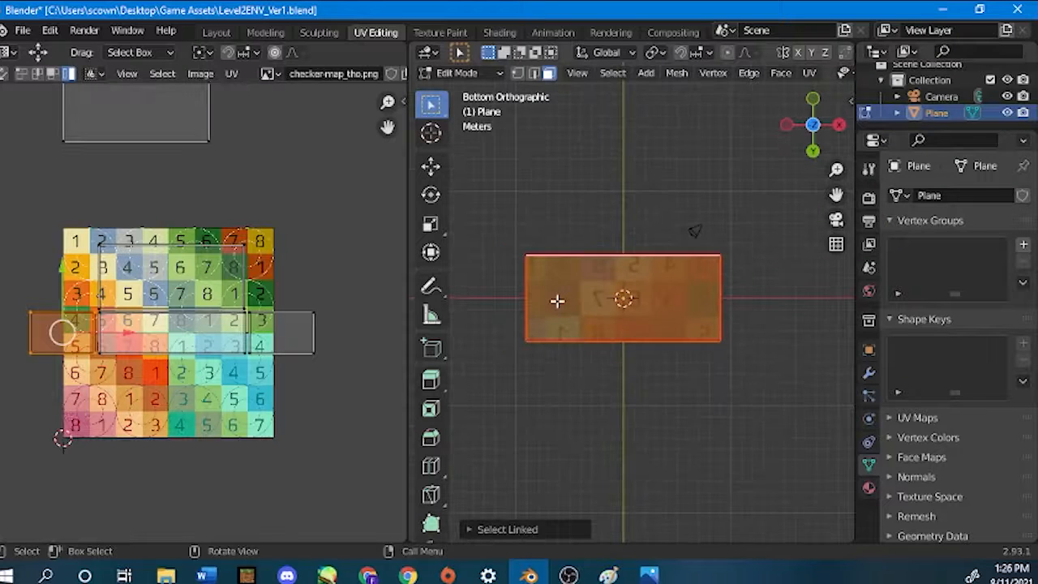
Move the bottom face's UV island directly below the front wall's island, with their sides aligned.
middle_click_drag(167, 151, 198, 177)
left_click(163, 136)
left_click_drag(166, 105, 147, 383)
left_click_drag(240, 428, 266, 416)
Add the box's back wall to the selection and move its UV island directly above the top face's island.
middle_click_drag(560, 325, 755, 289)
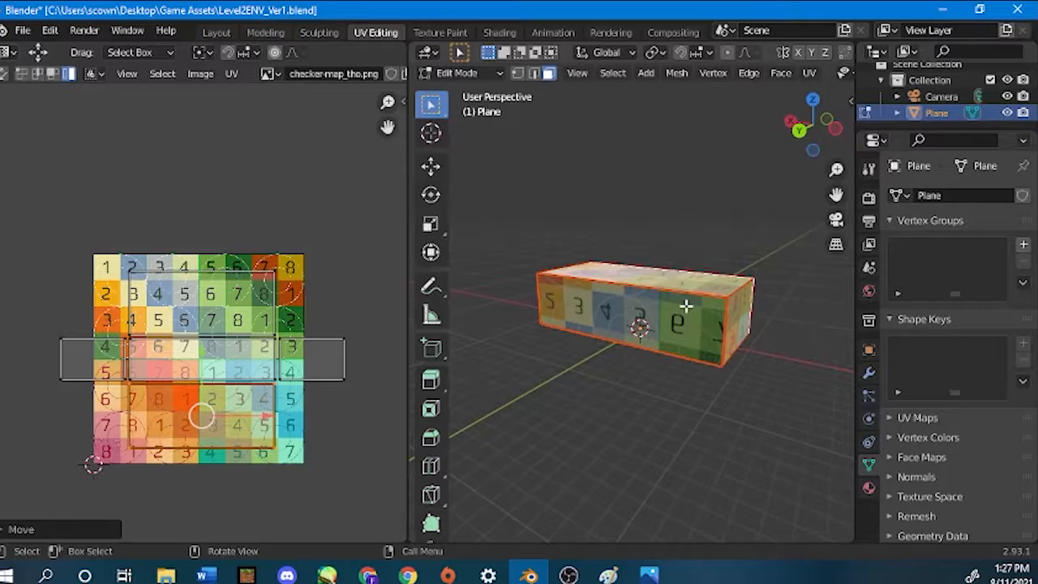
key("l")
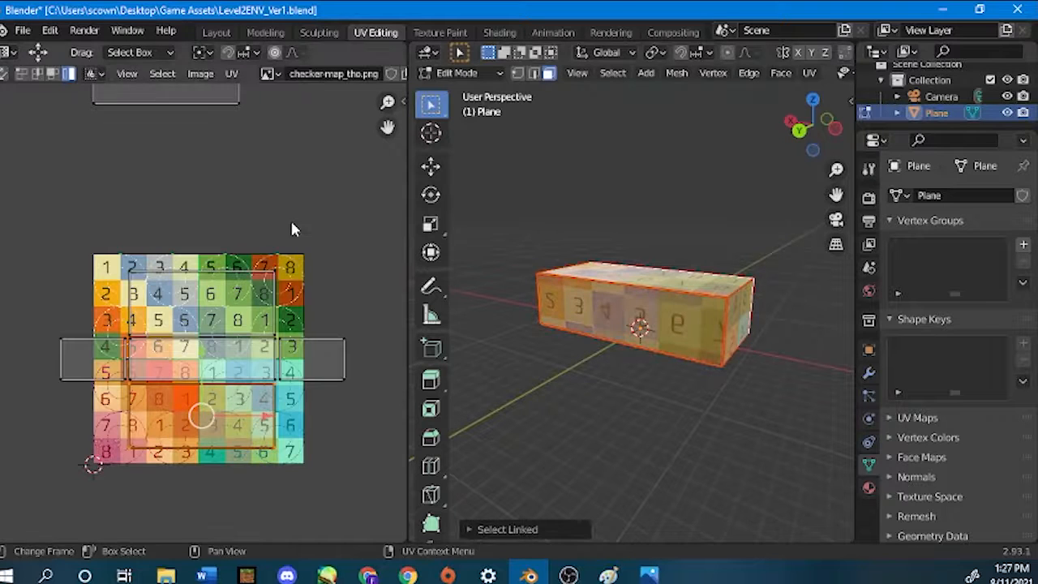
scroll(291, 219, "down", 2)
left_click(159, 168)
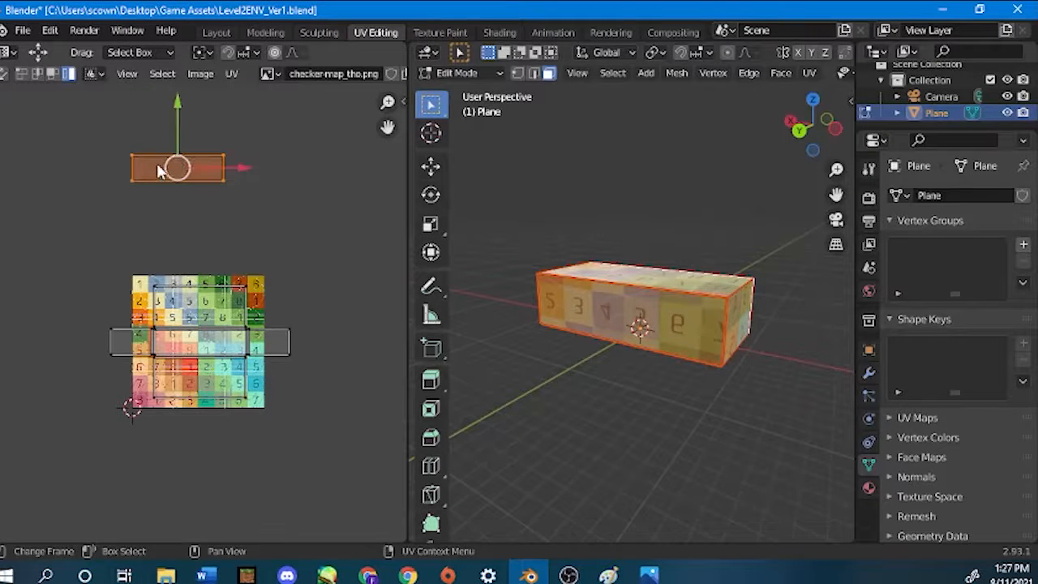
left_click_drag(191, 166, 213, 206)
left_click(178, 172)
left_click_drag(178, 168, 199, 274)
middle_click_drag(559, 308, 595, 301)
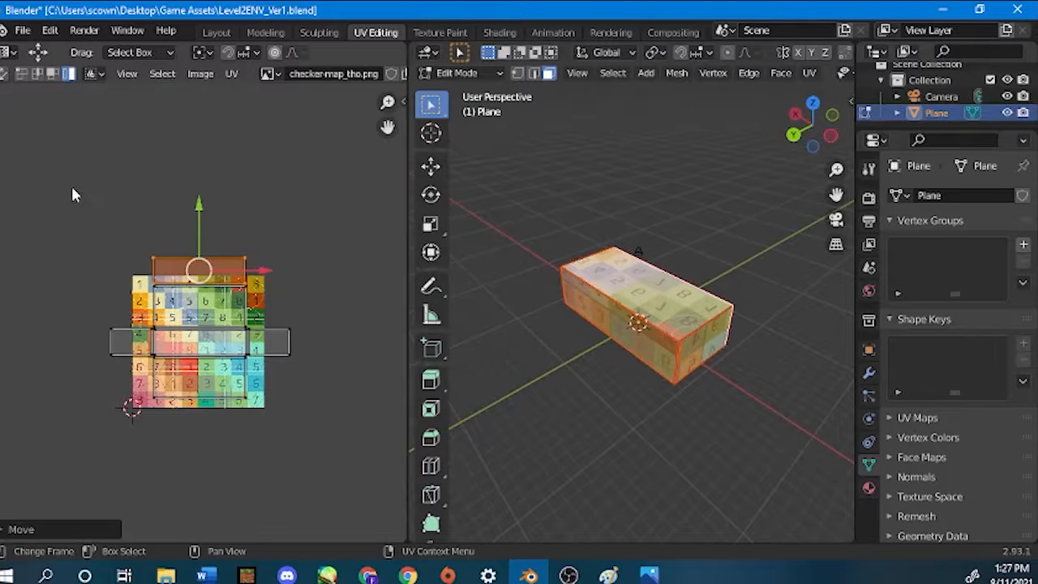
Select all the UV islands and shift the whole layout over the checker texture, checking the result around the box.
left_click_drag(77, 200, 333, 437)
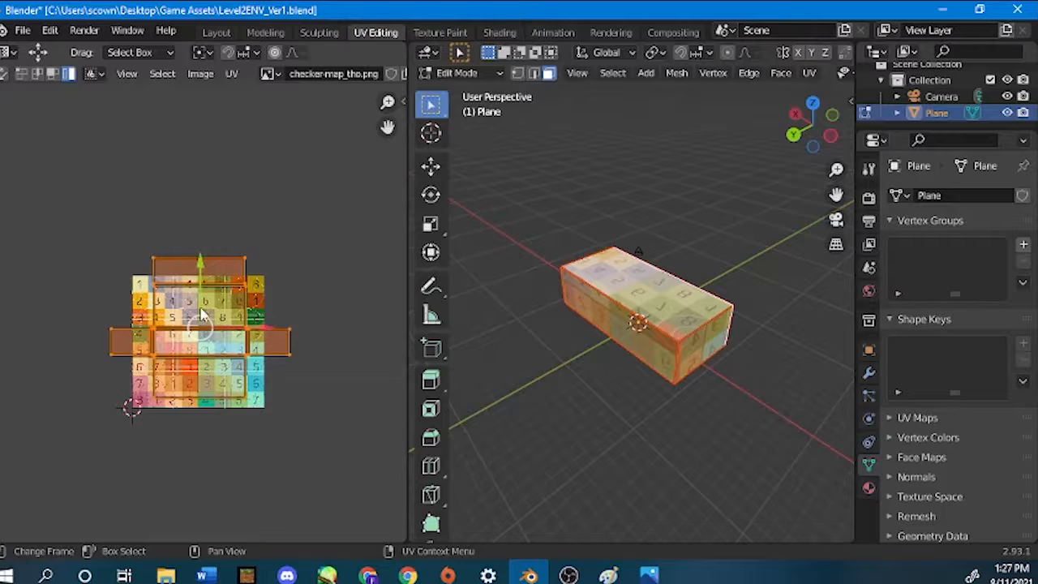
left_click_drag(198, 325, 165, 326)
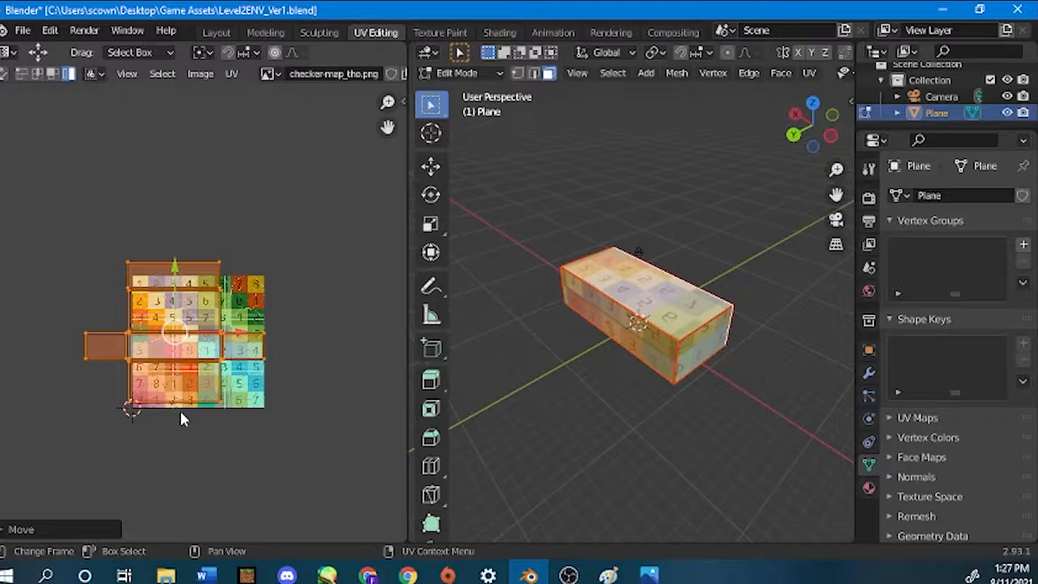
middle_click_drag(778, 294, 560, 267)
middle_click_drag(693, 306, 709, 327)
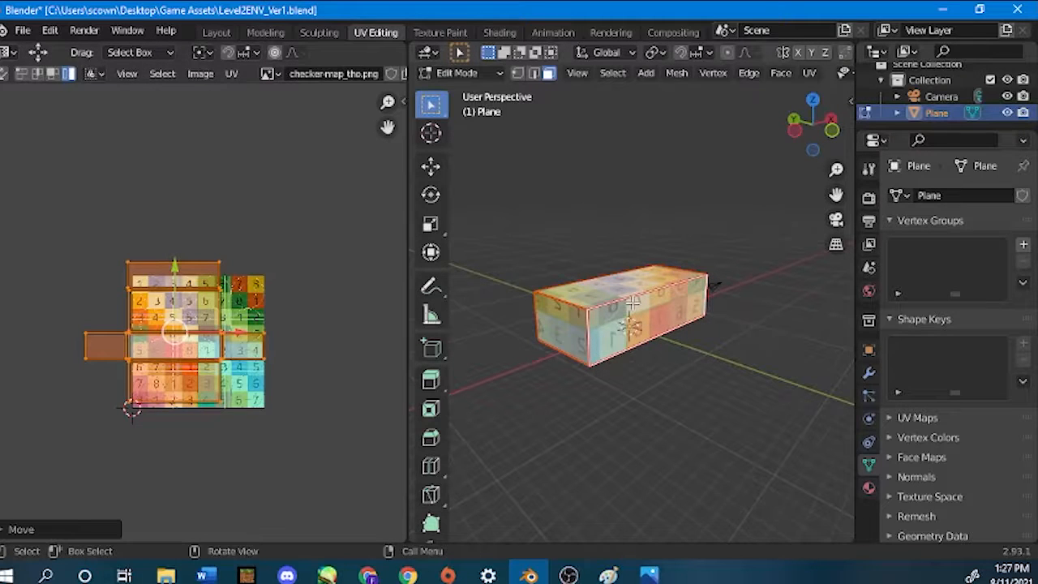
right_click(433, 306)
mouse_move(188, 326)
left_mouse_down()
mouse_move(210, 311)
mouse_move(201, 301)
mouse_move(189, 332)
mouse_move(266, 343)
mouse_move(192, 344)
mouse_move(166, 323)
mouse_move(172, 295)
mouse_move(201, 338)
left_mouse_up()
key("ctrl+z")
middle_click_drag(673, 393, 582, 305)
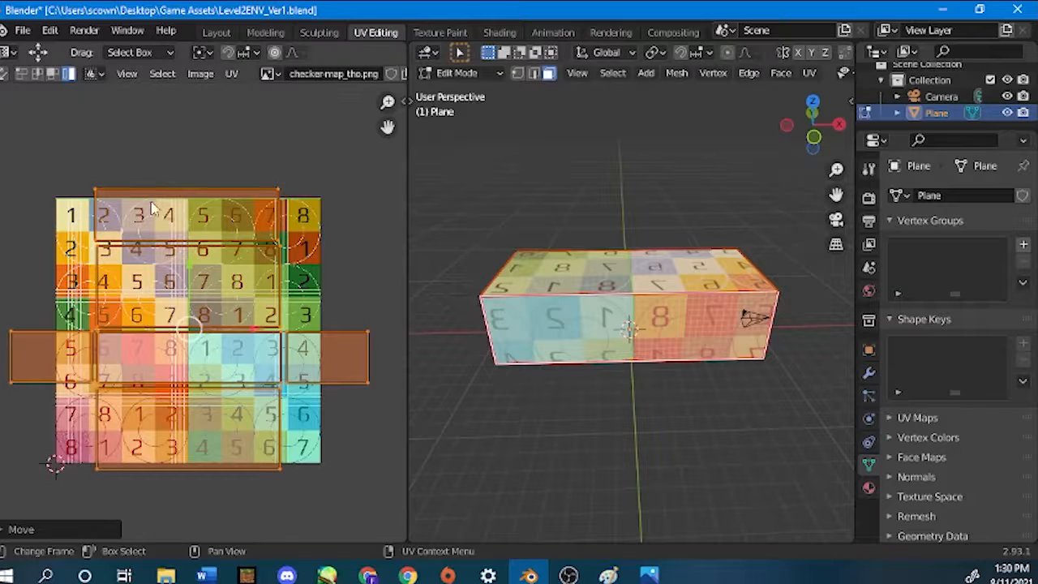
Scale all the UV islands together so the cross-shaped layout fits inside the checker texture's bounds.
scroll(193, 316, "down", 2)
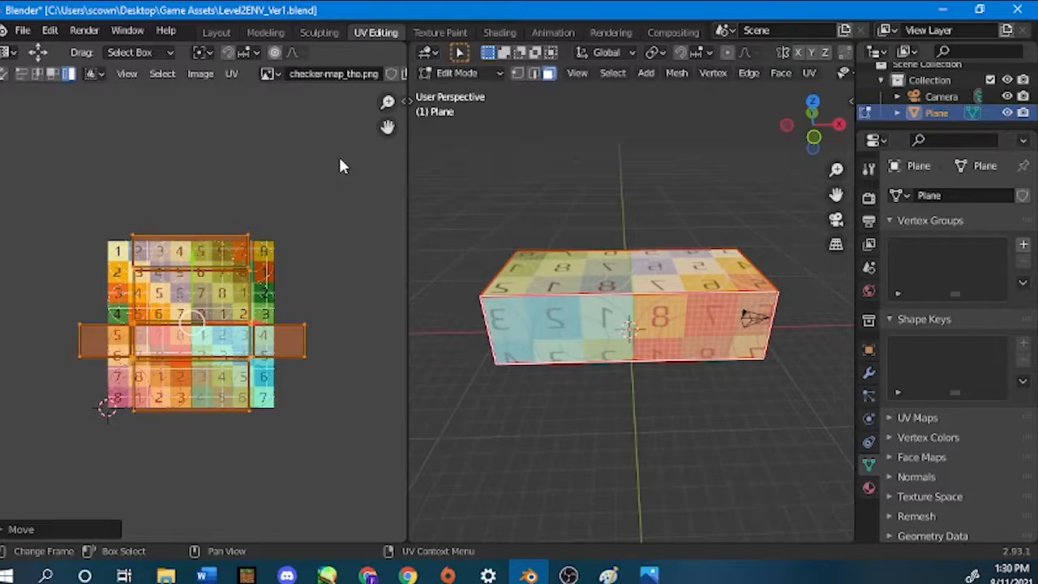
key("s")
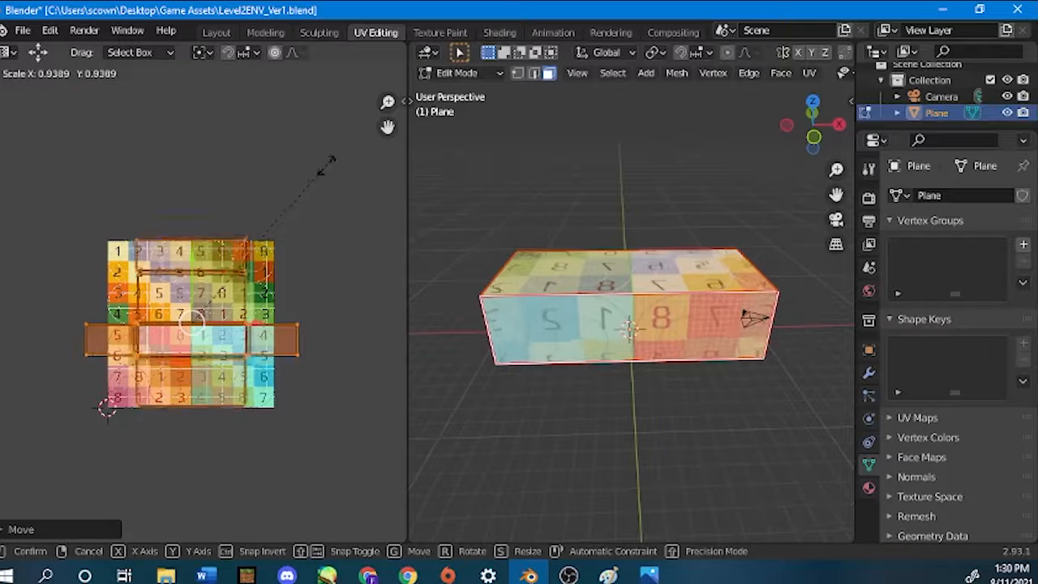
left_click(275, 185)
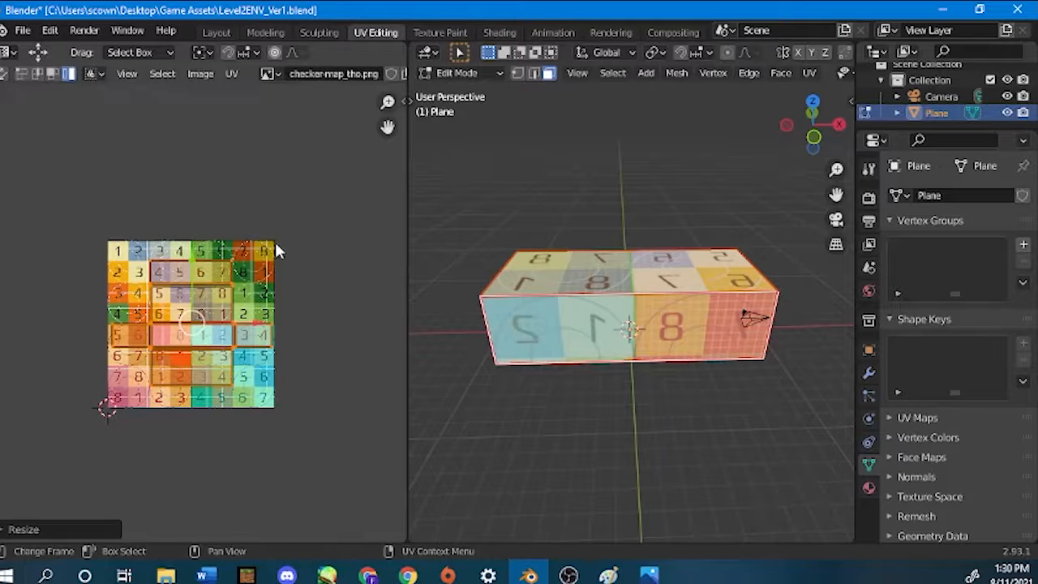
scroll(276, 241, "up", 3)
key("s")
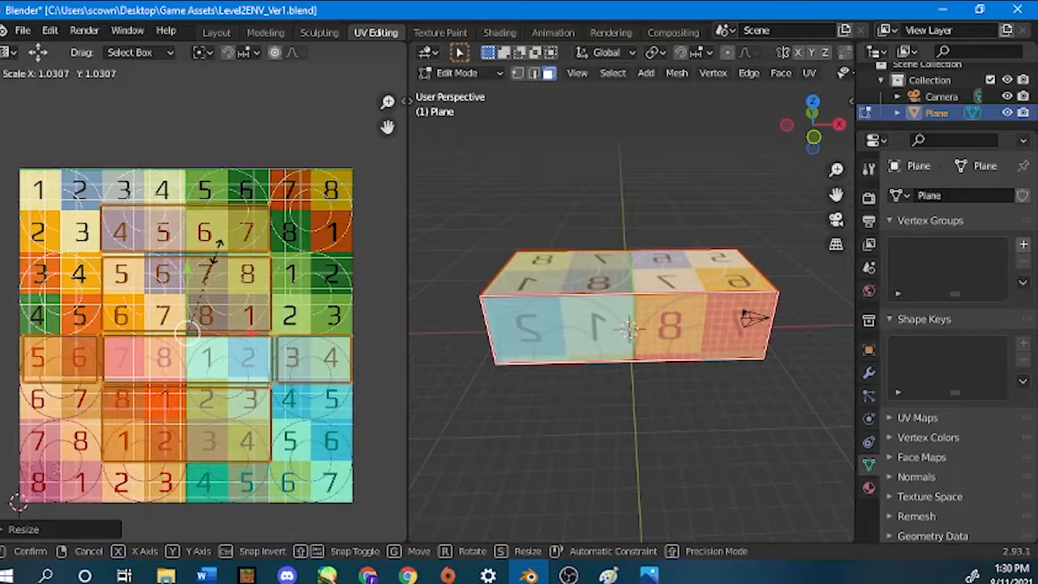
left_click(216, 245)
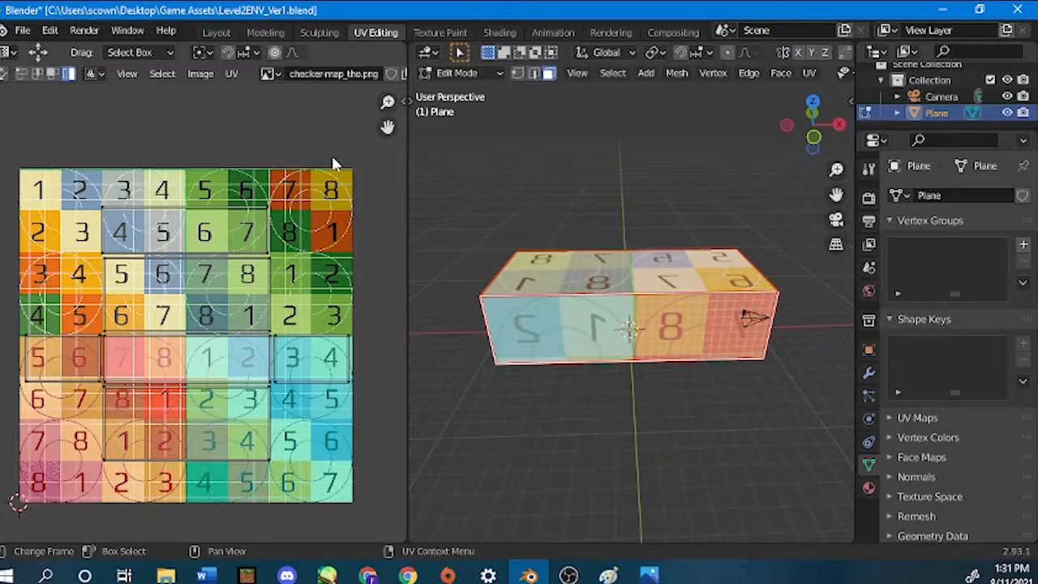
Start exporting the box's UV layout and choose the Desktop folder as its destination.
left_click_drag(18, 164, 328, 531)
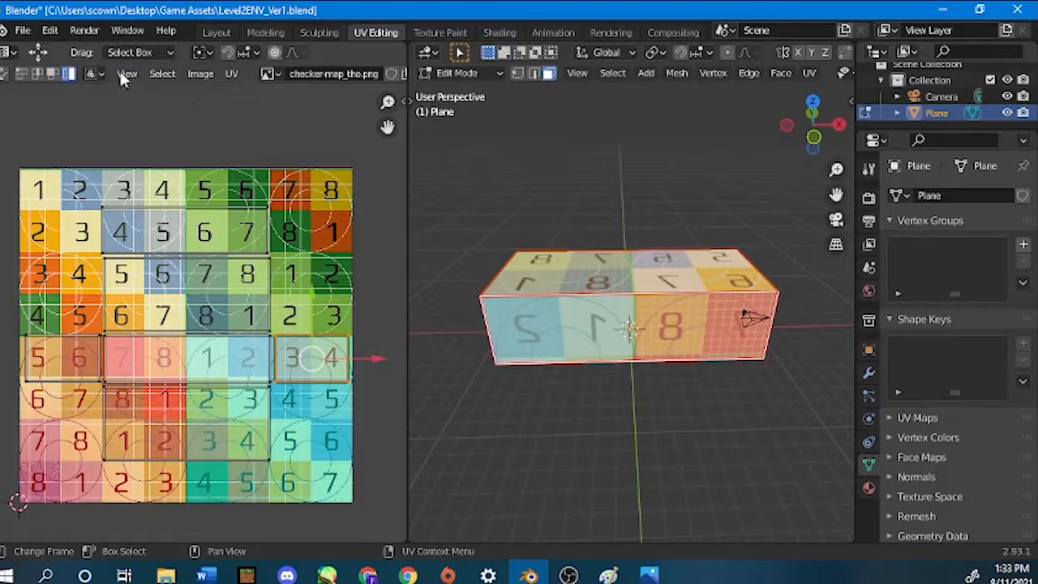
left_click(230, 73)
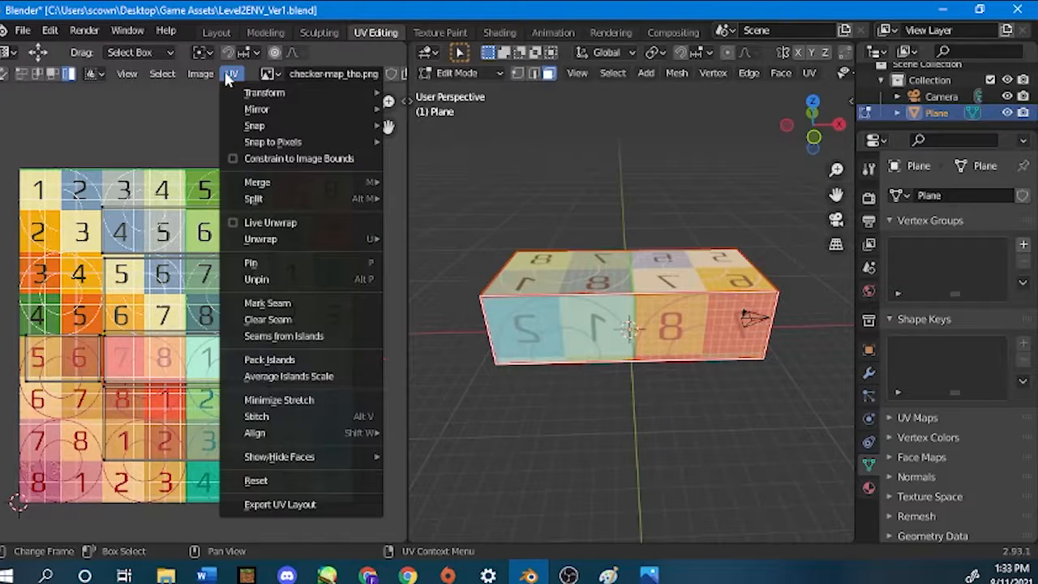
mouse_move(252, 243)
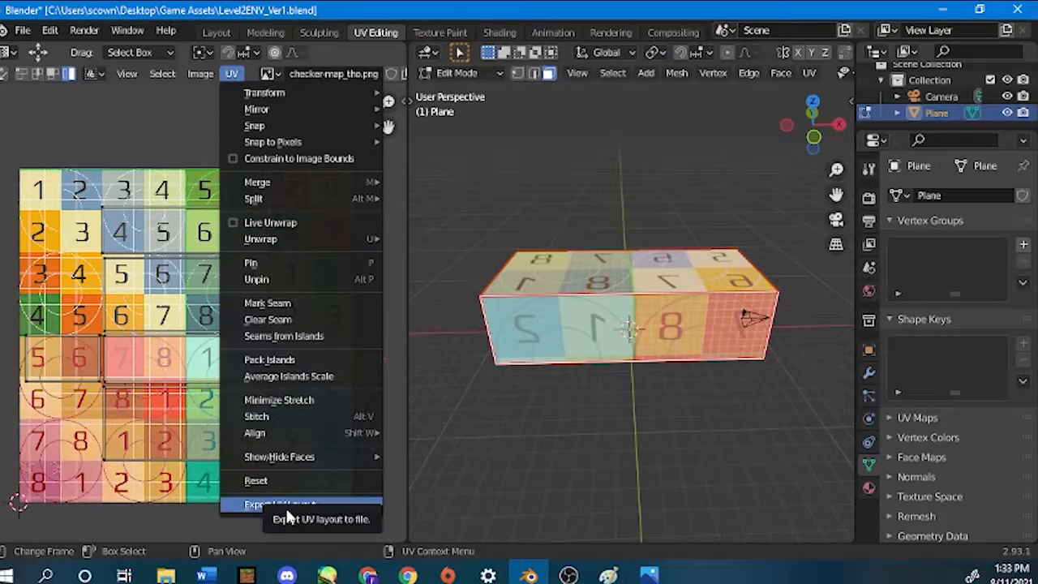
left_click(347, 504)
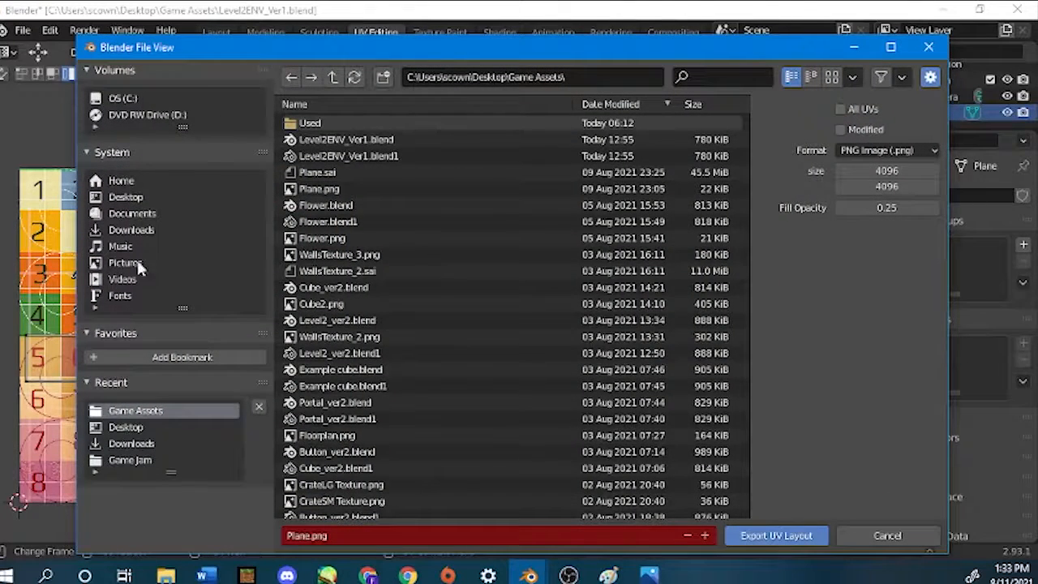
left_click(114, 197)
Name the exported image DAY1_LEVEL 2.png and export the UV layout.
left_click(362, 533)
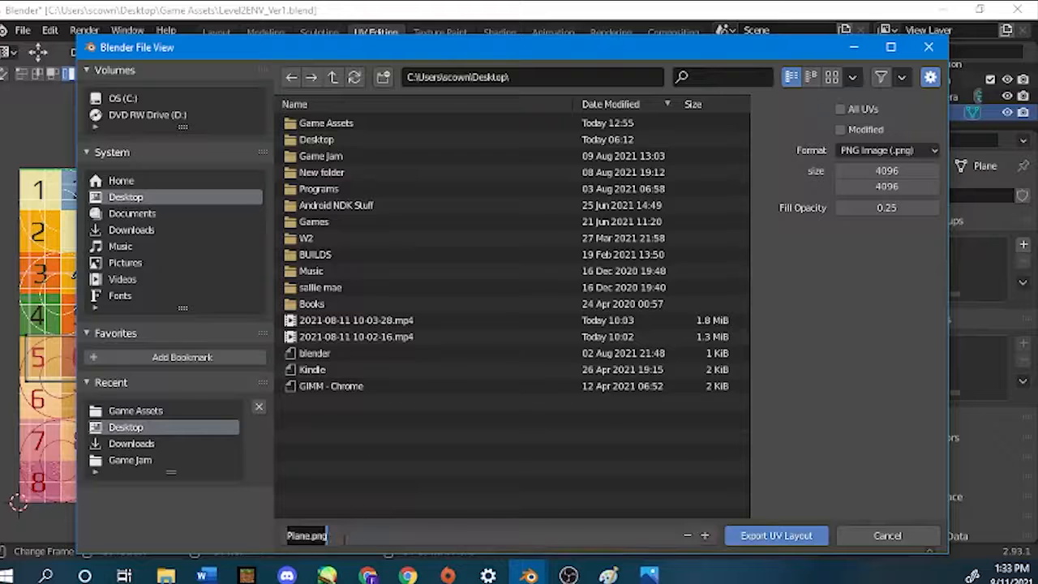
left_click_drag(326, 536, 287, 553)
type("DAY1")
type(" LEVEL 2")
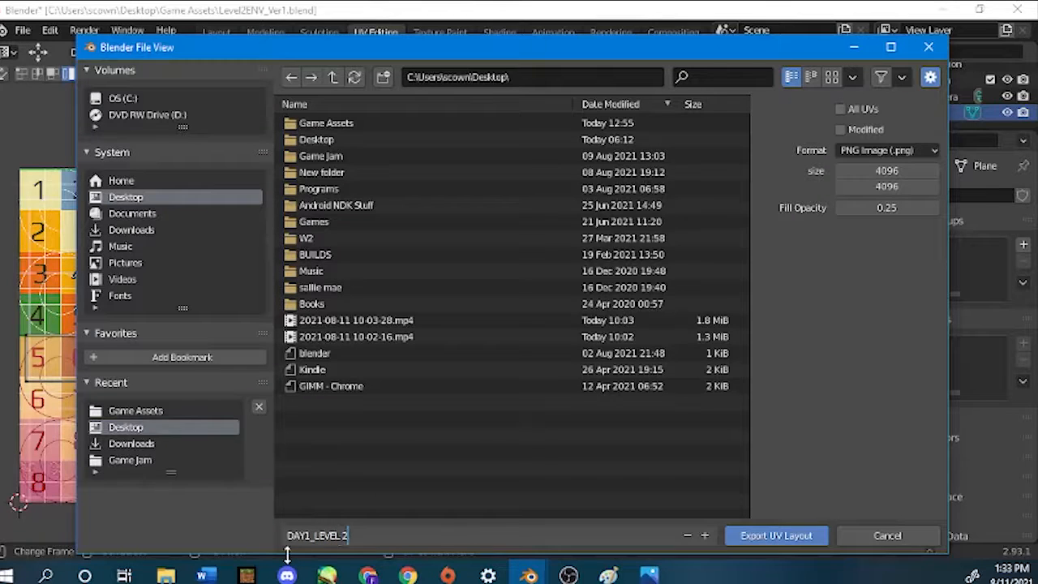
key("Return")
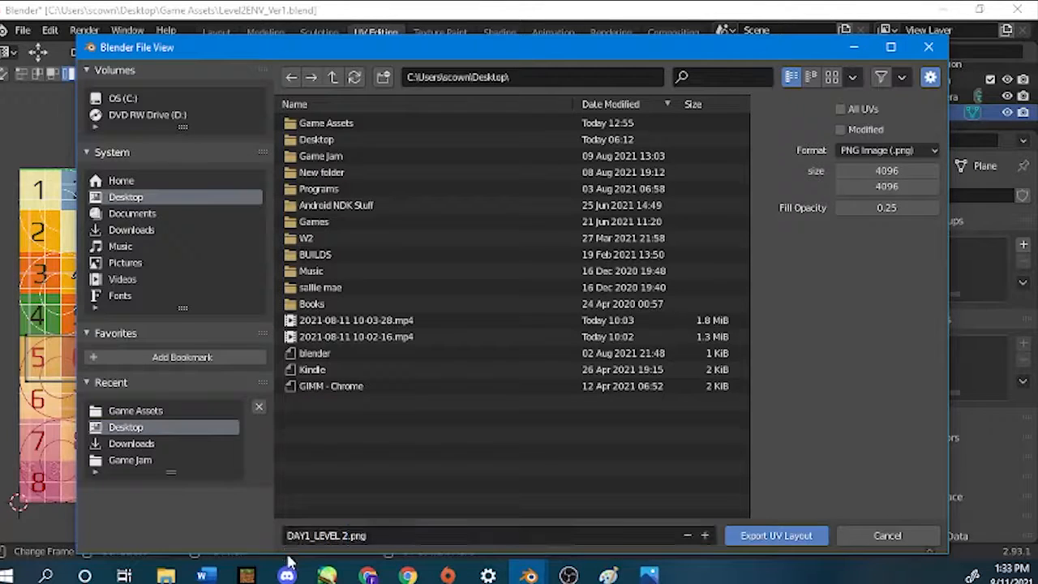
left_click(801, 536)
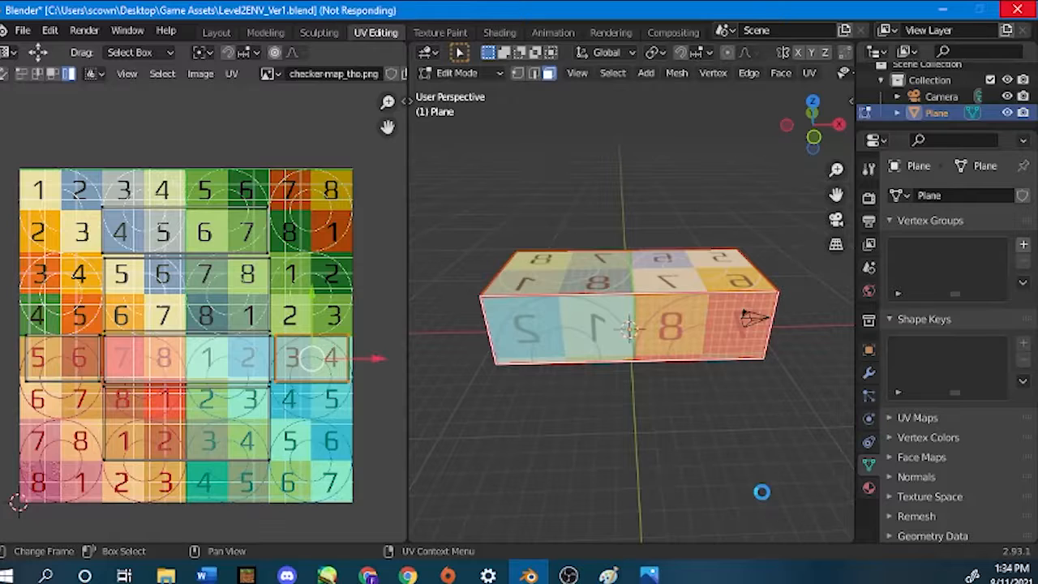
Select the box's linked faces and all of their UV islands, and save the Blender file.
key("ctrl+s")
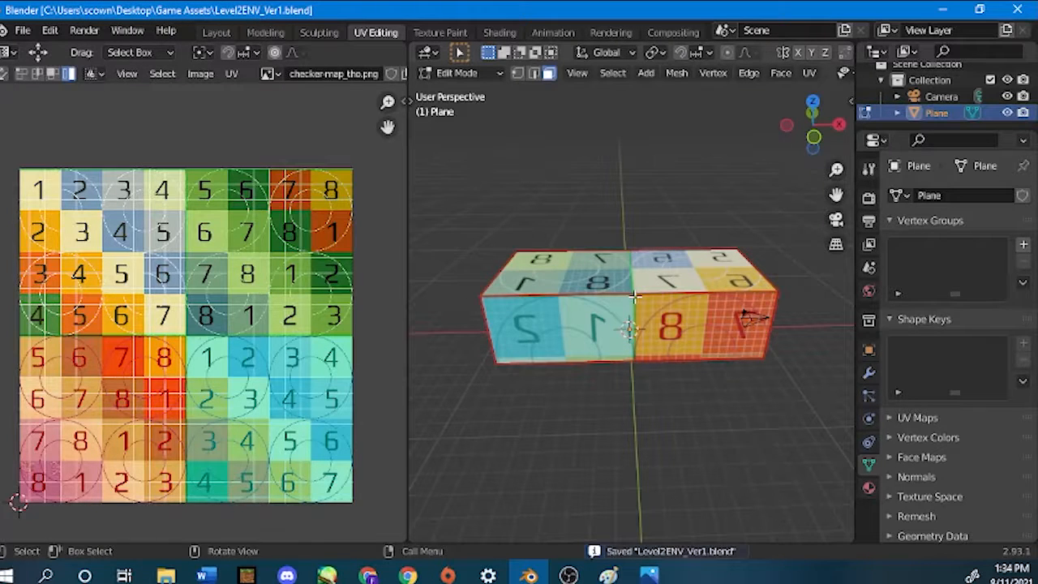
key("l")
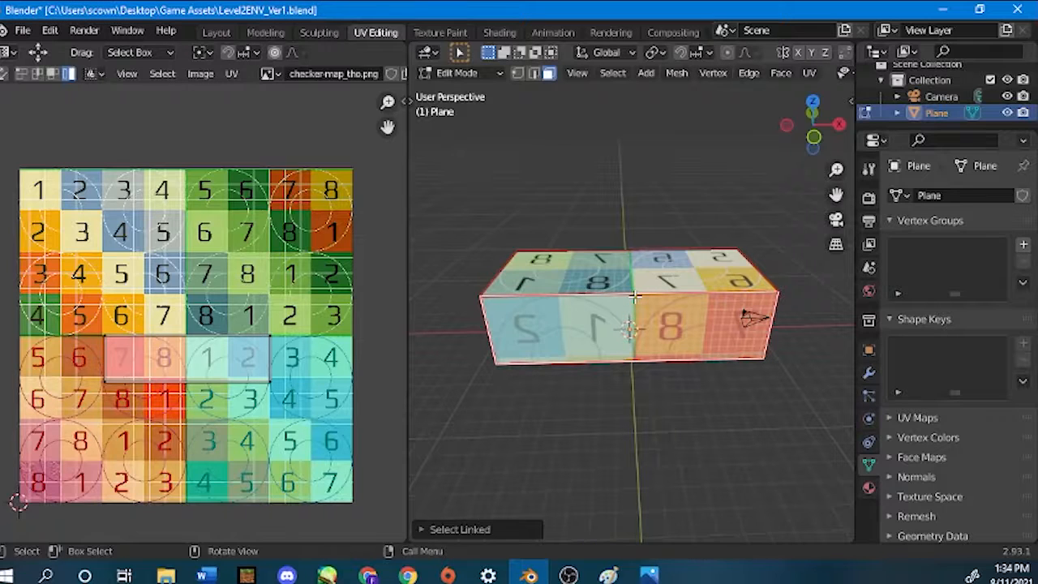
key("a")
key("ctrl+s")
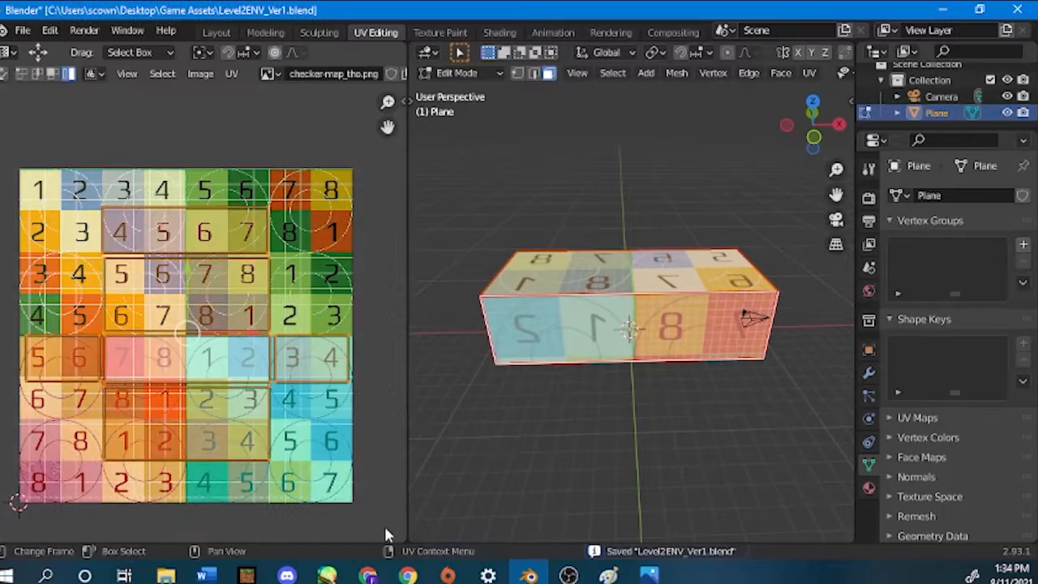
Switch to the Google Slides presentation, advance to the Interactive Cube overview slide, and leave the slideshow.
scroll(384, 526, "down", 2)
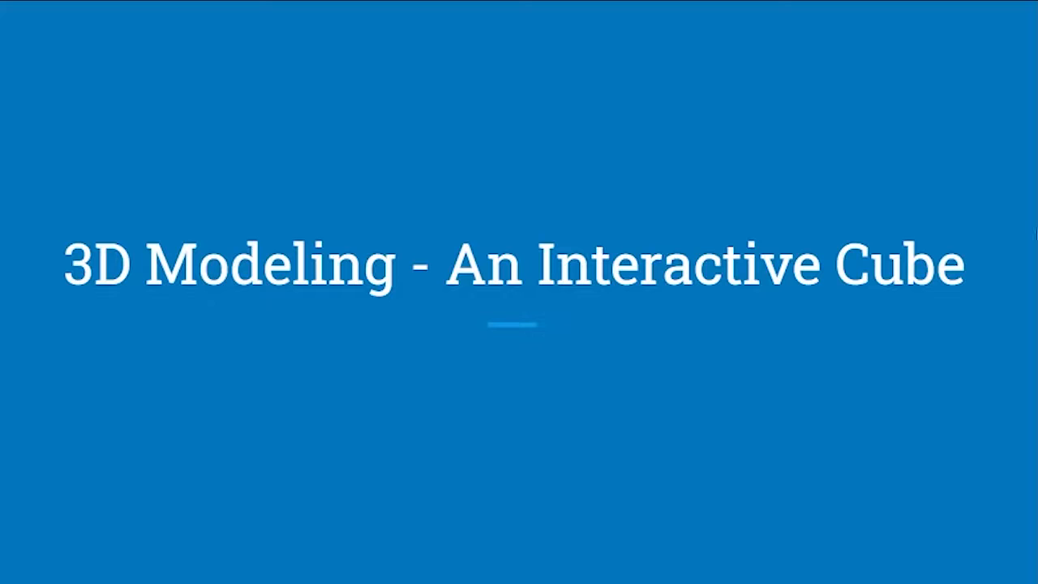
key("Right")
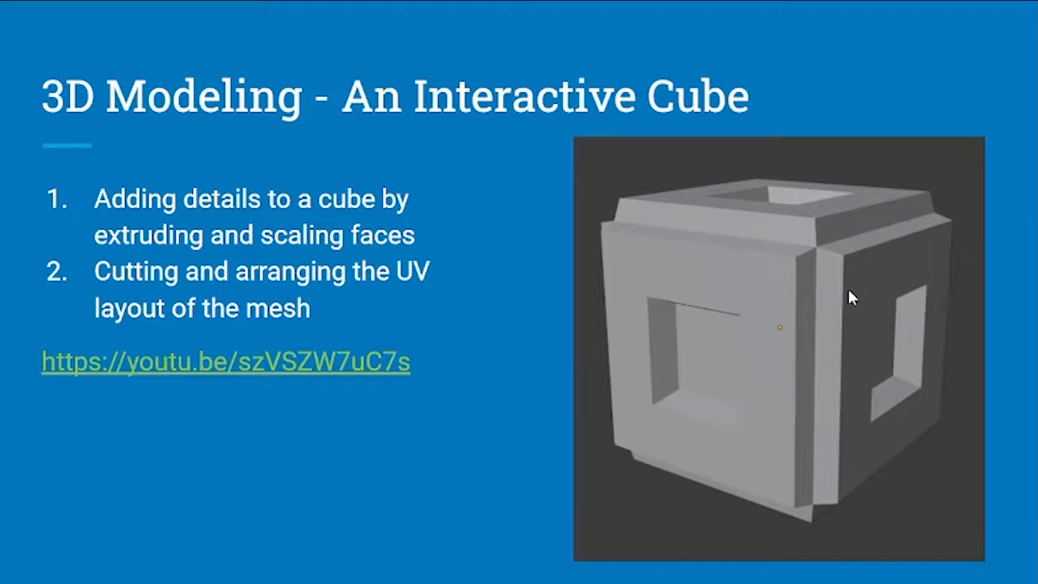
key("Escape")
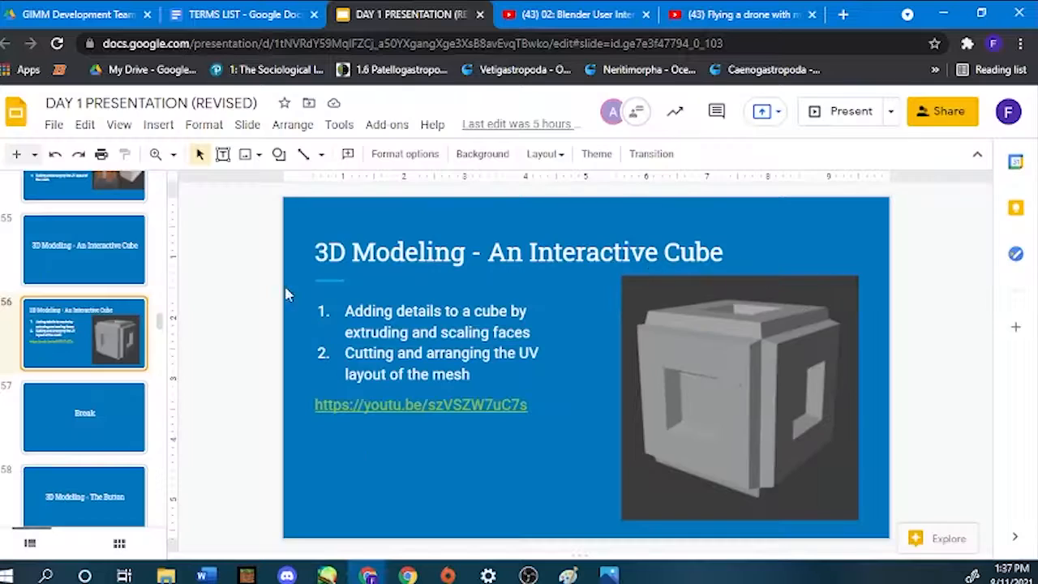
Find slide 42 with the portal, cube, button and environment renders, and present from that slide.
scroll(67, 298, "up", 15)
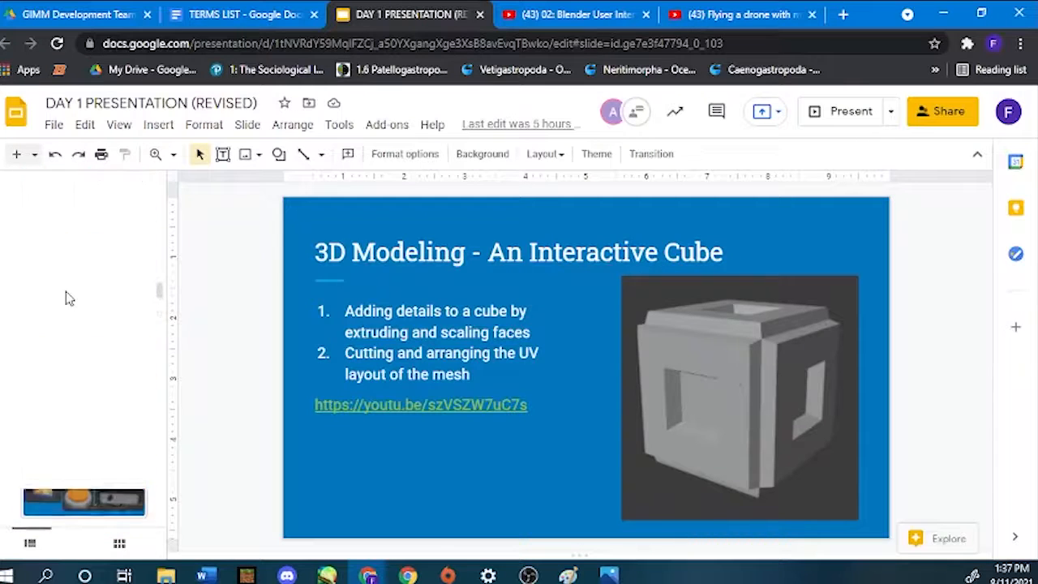
scroll(72, 298, "up", 12)
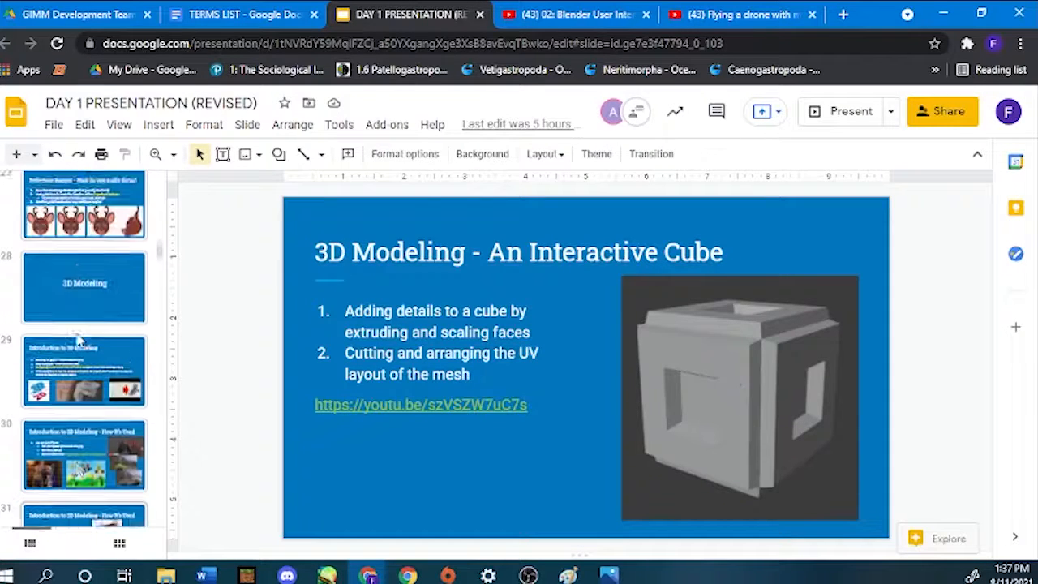
scroll(76, 334, "down", 20)
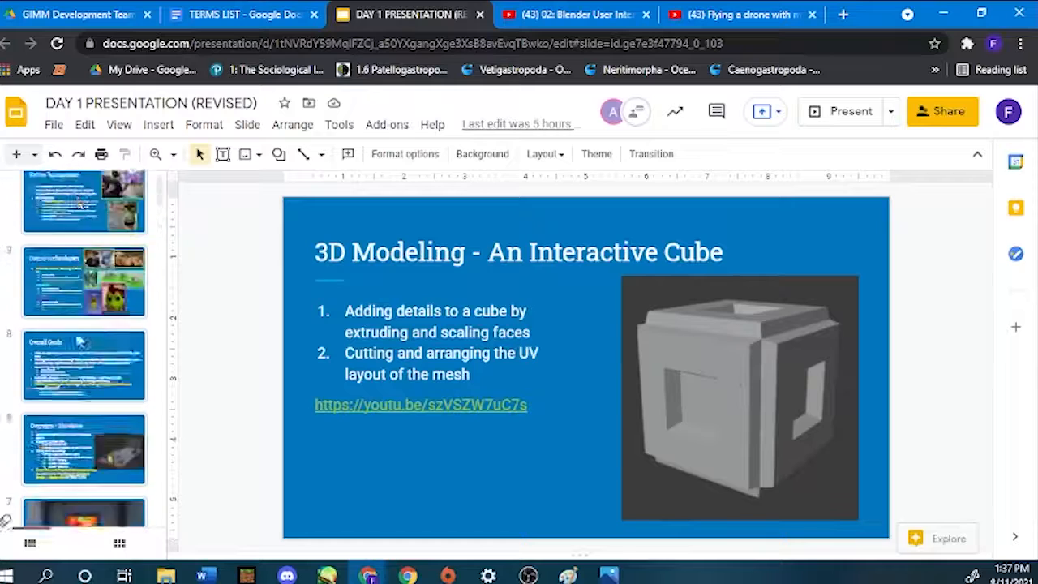
left_click(130, 220)
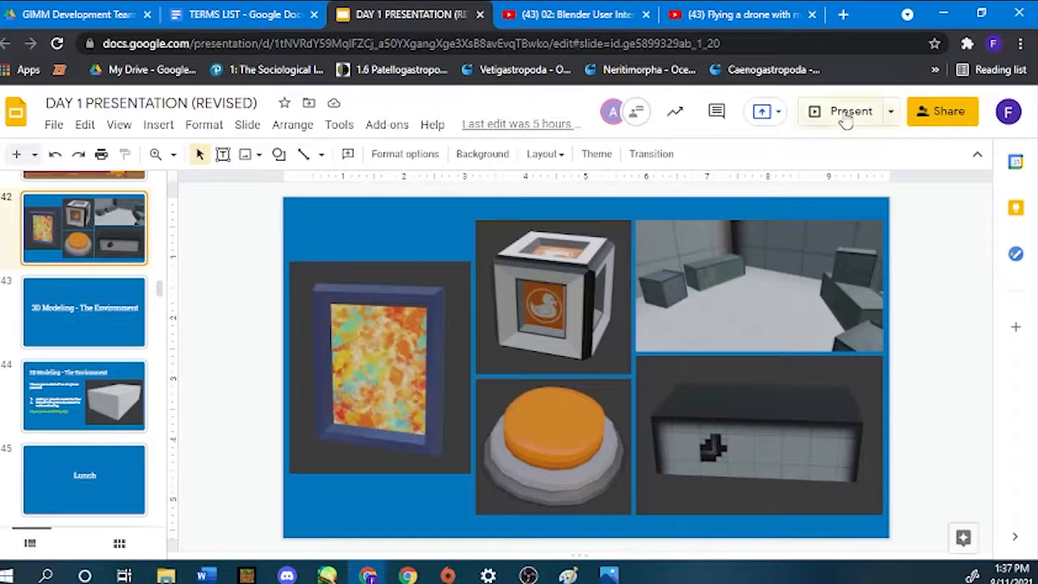
left_click(847, 113)
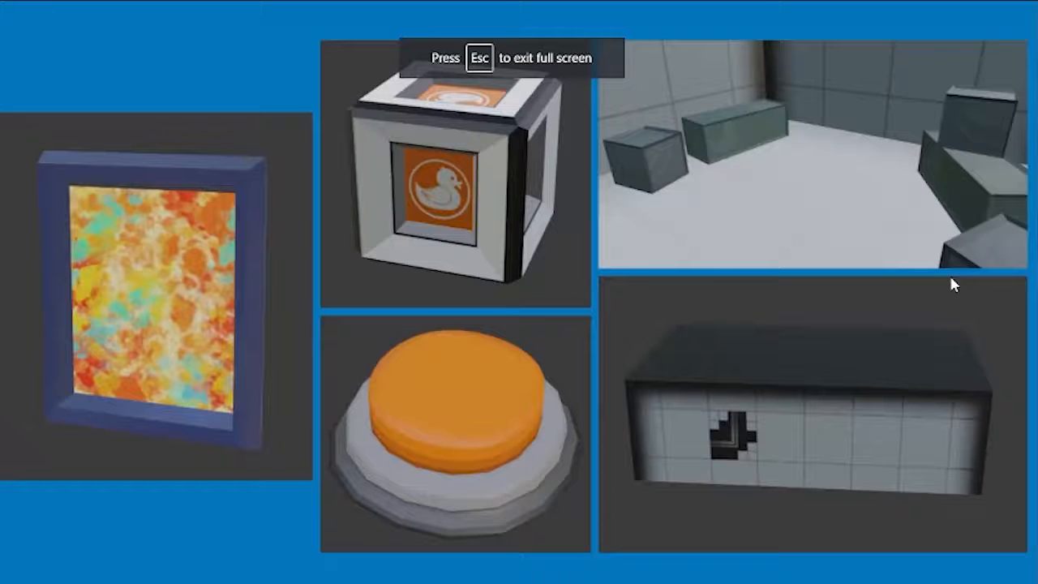